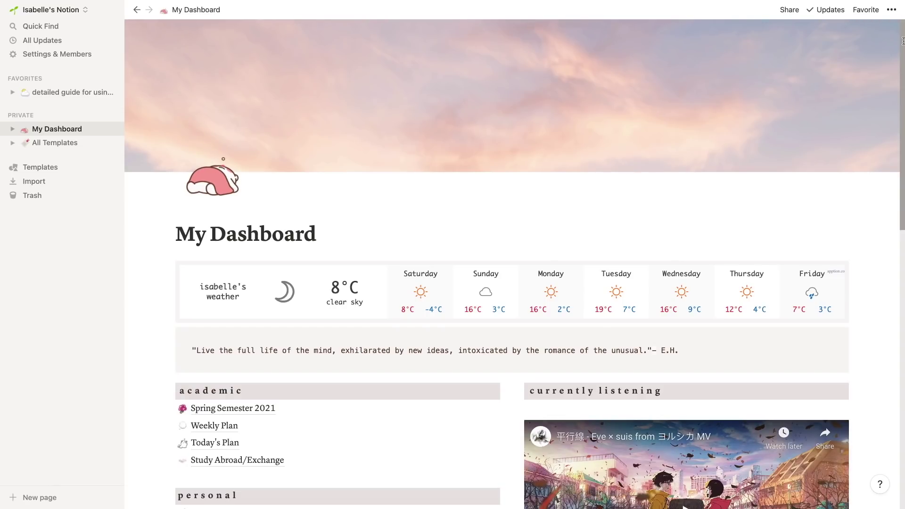
# - Scroll from My Dashboard into Spring Semester 2021 and down to the Monday–Friday schedule blocks
pyautogui.moveTo(904, 41); pyautogui.dragTo(888, 233)
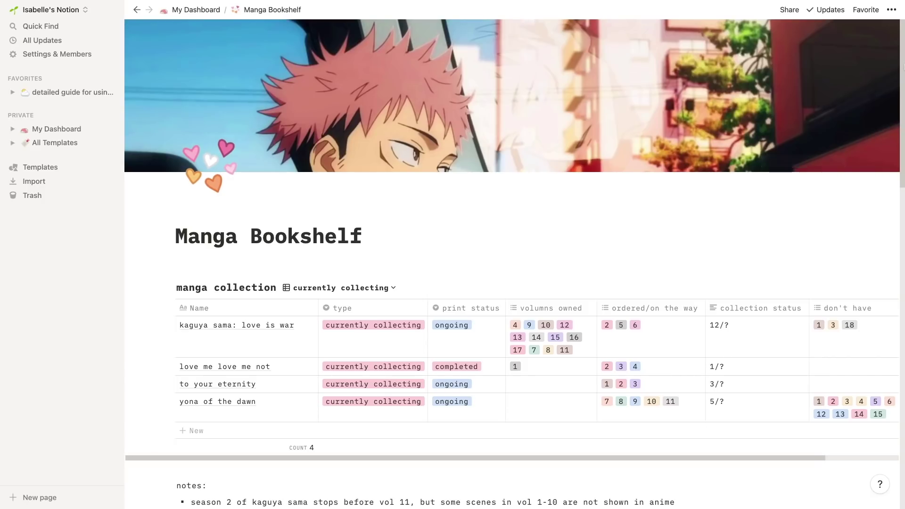
pyautogui.moveTo(903, 66); pyautogui.dragTo(904, 368)
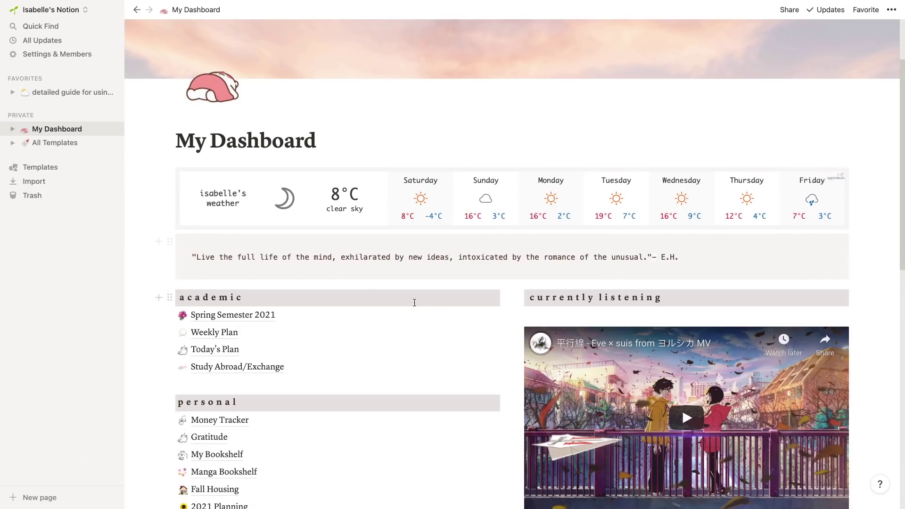
pyautogui.scroll(-2, 485, 318)
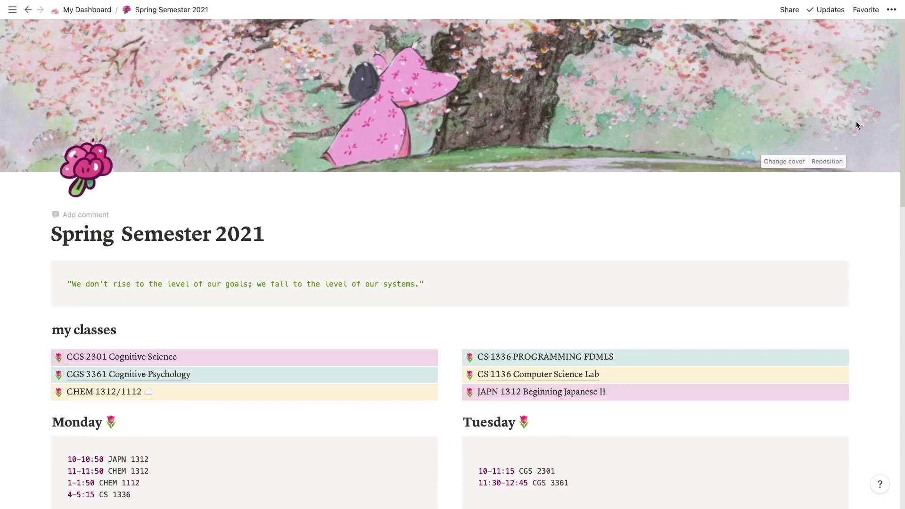
pyautogui.moveTo(902, 66); pyautogui.dragTo(904, 226)
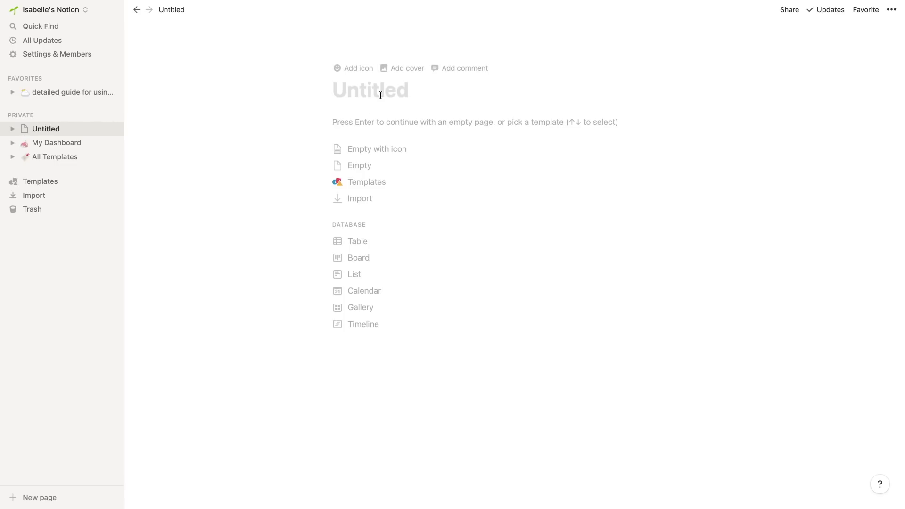
# - Title the new page 'example page' and set it to full width with normal-size text
pyautogui.write('example page')
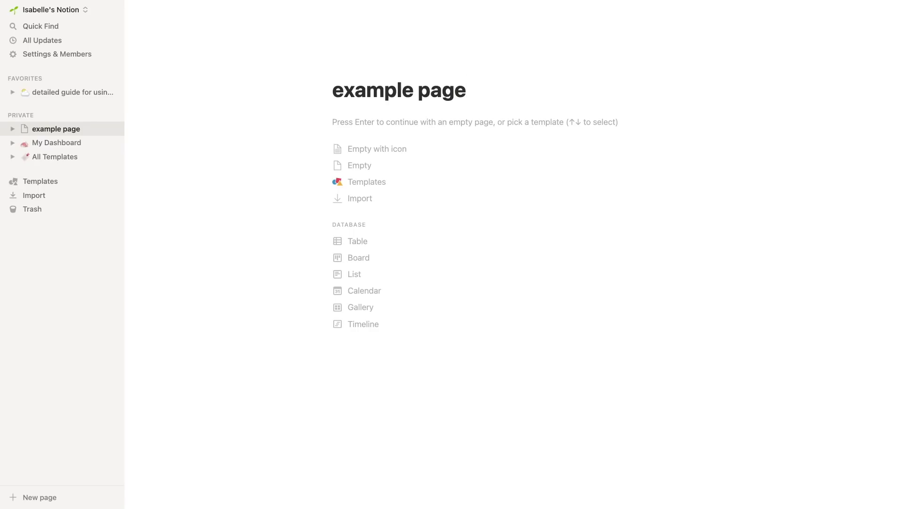
pyautogui.press('Return')
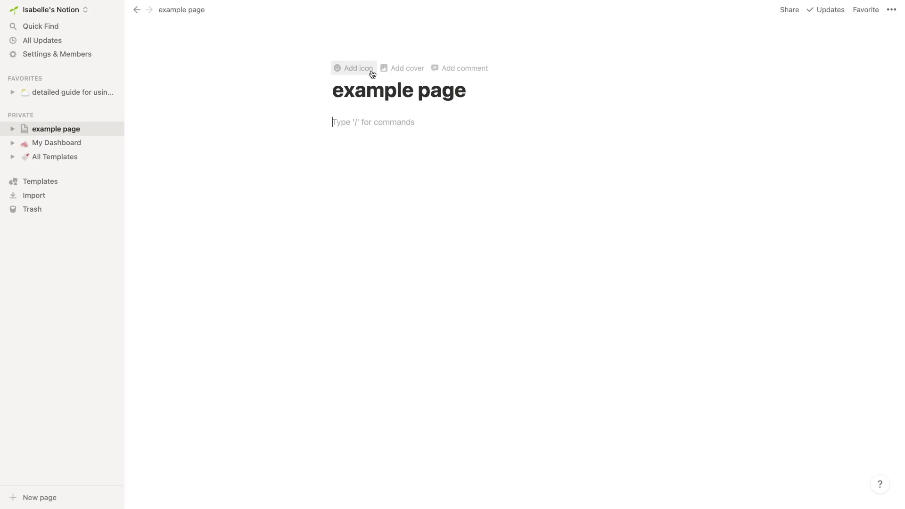
pyautogui.click(892, 10)
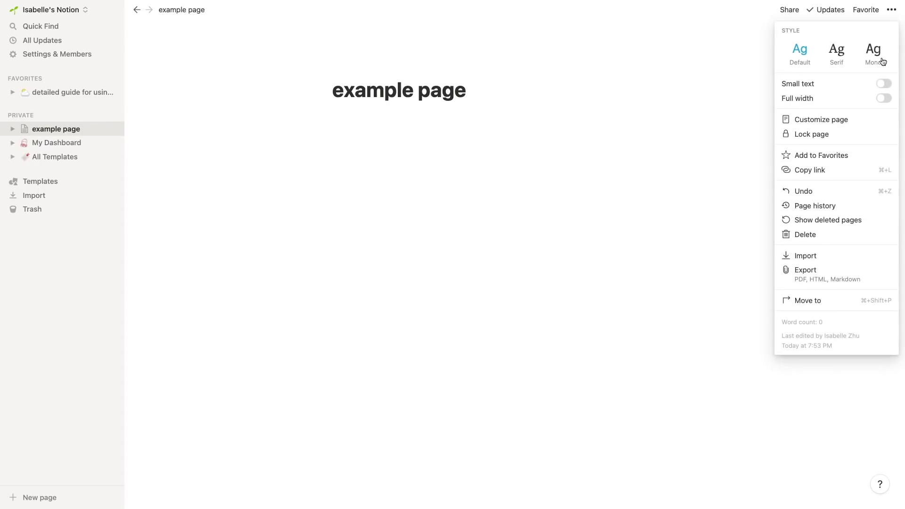
pyautogui.click(887, 85)
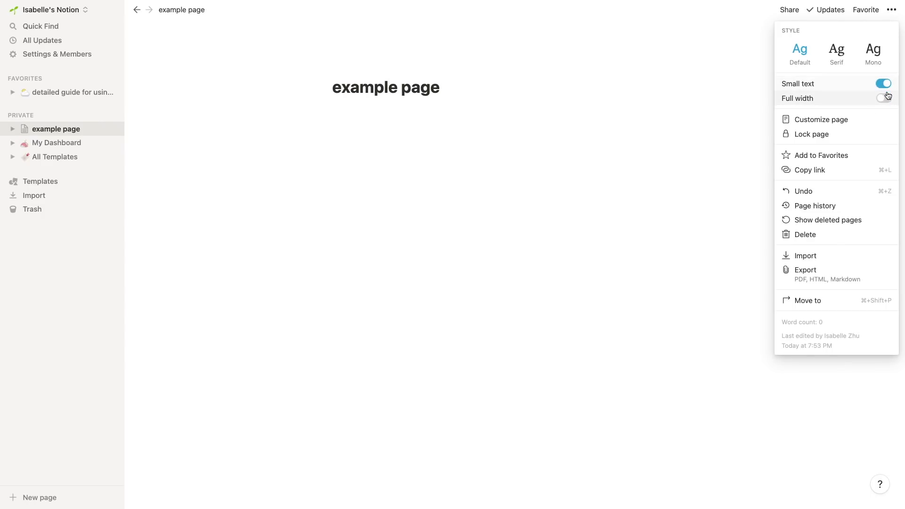
pyautogui.click(885, 84)
pyautogui.click(885, 98)
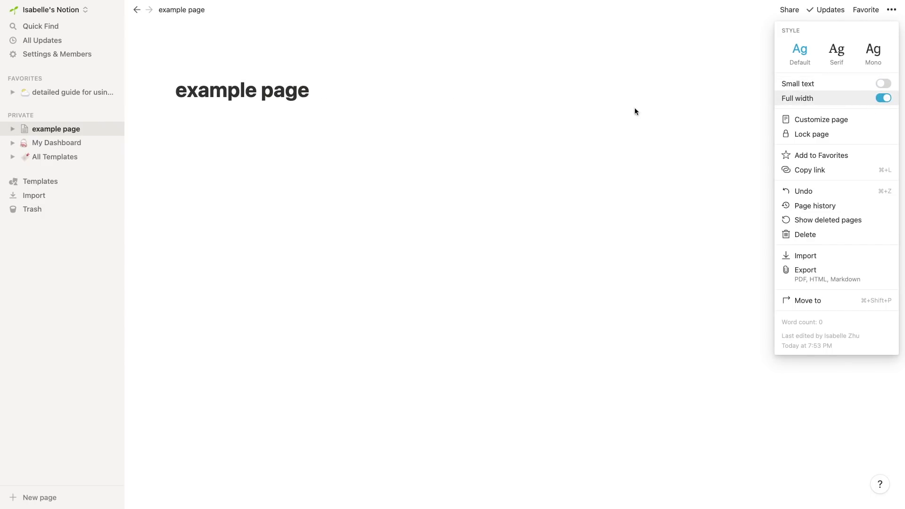
pyautogui.click(585, 84)
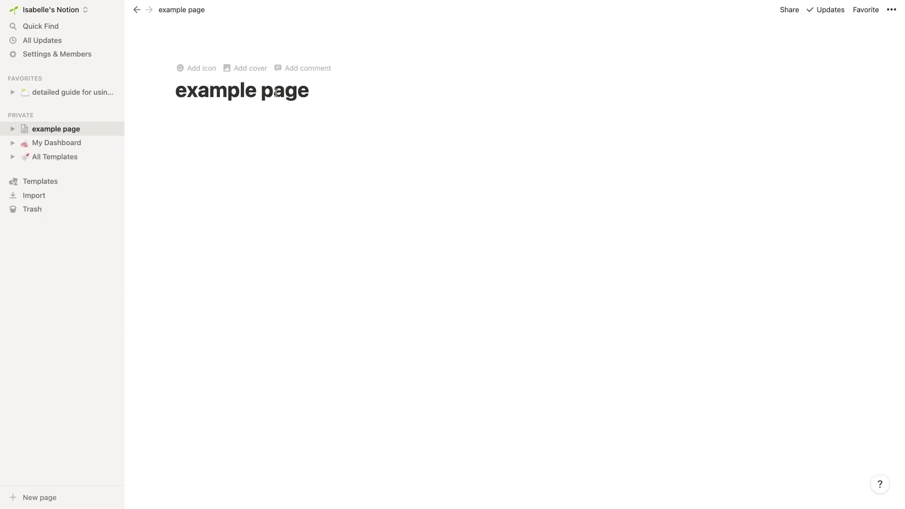
# - In the template gallery, preview the Design templates Roadmap, User Research Database and Design Tasks
pyautogui.click(41, 182)
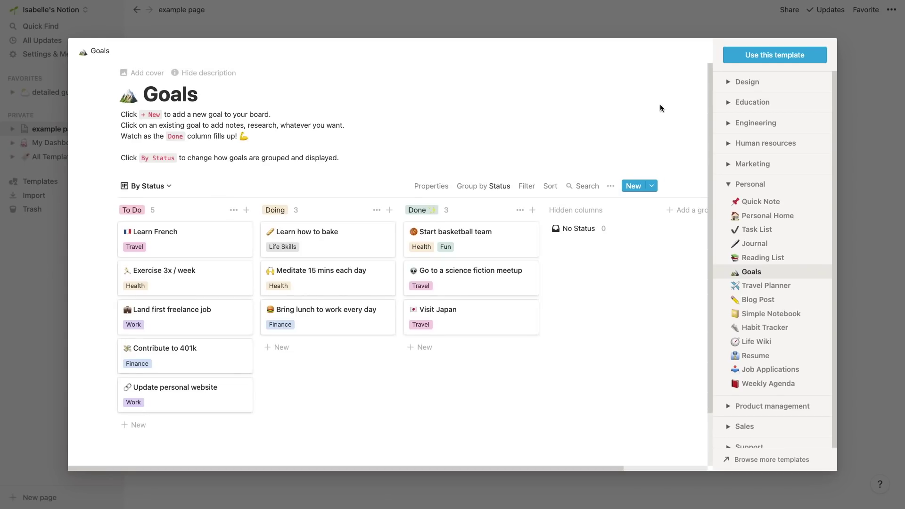
pyautogui.click(729, 188)
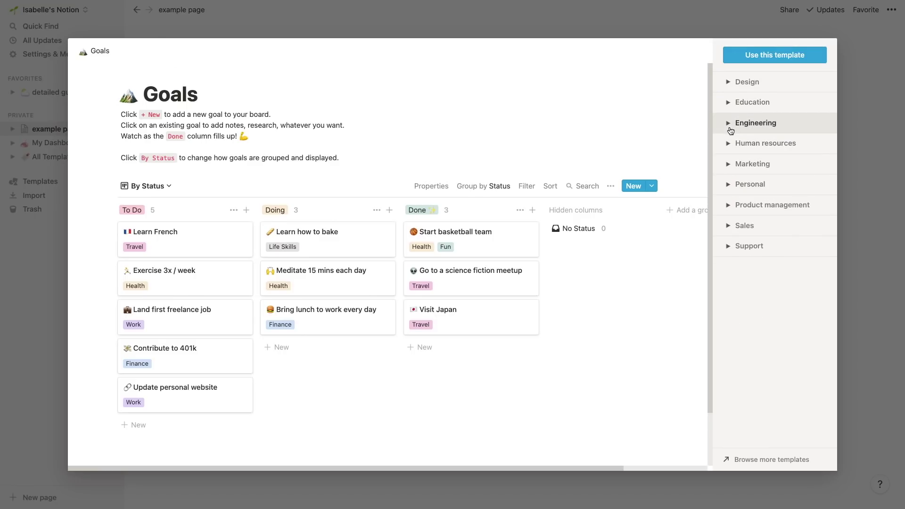
pyautogui.click(734, 84)
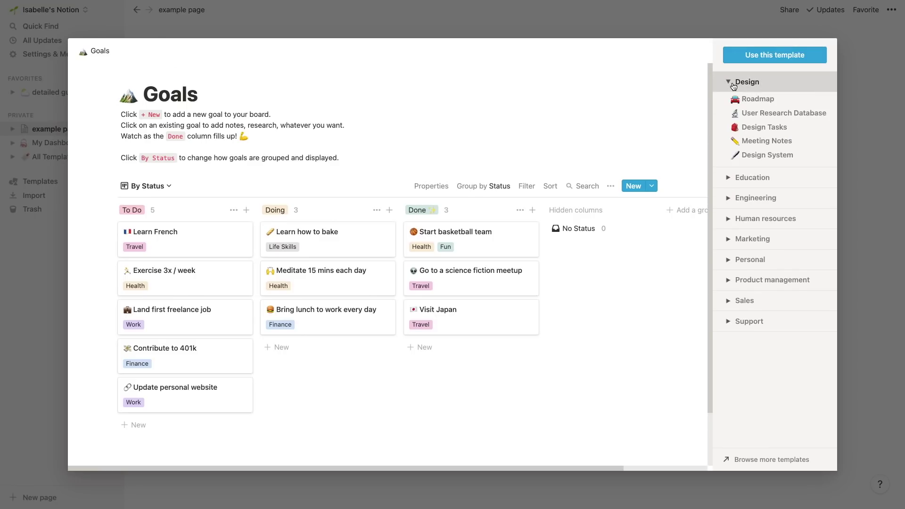
pyautogui.click(734, 84)
pyautogui.click(734, 84)
pyautogui.click(744, 99)
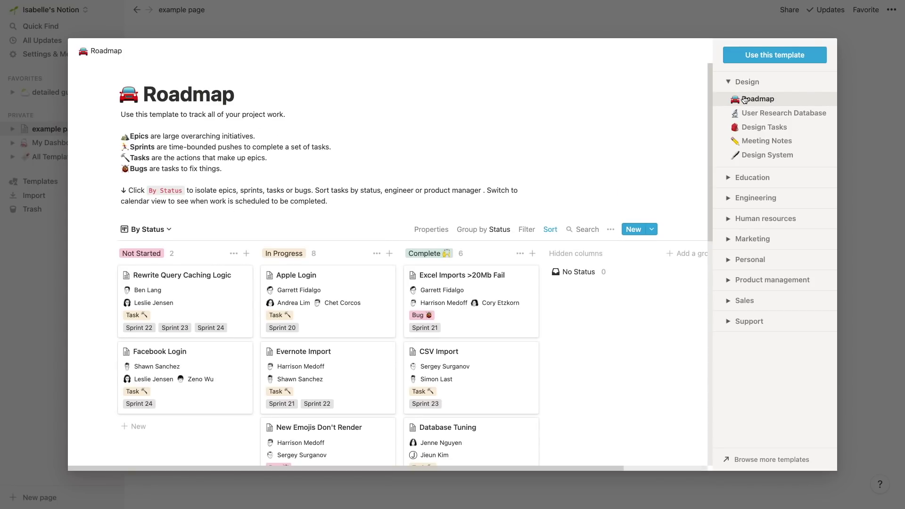
pyautogui.click(760, 117)
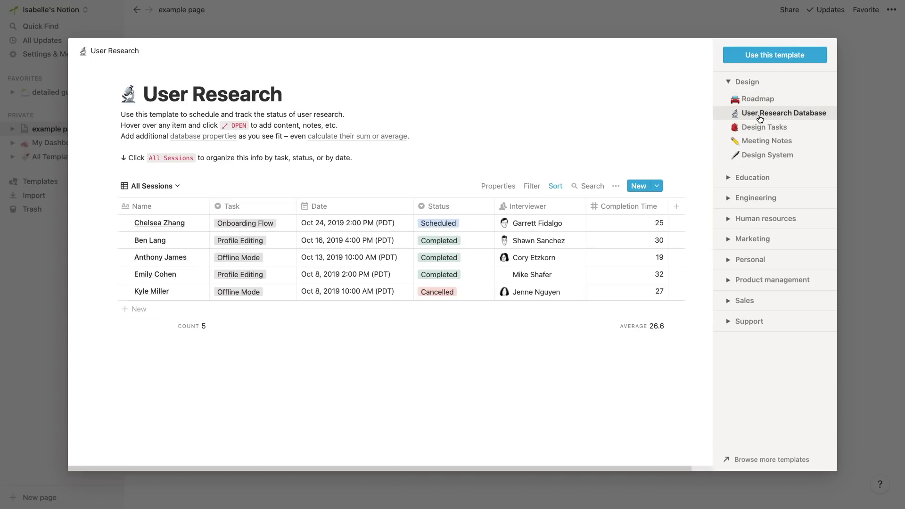
pyautogui.click(762, 128)
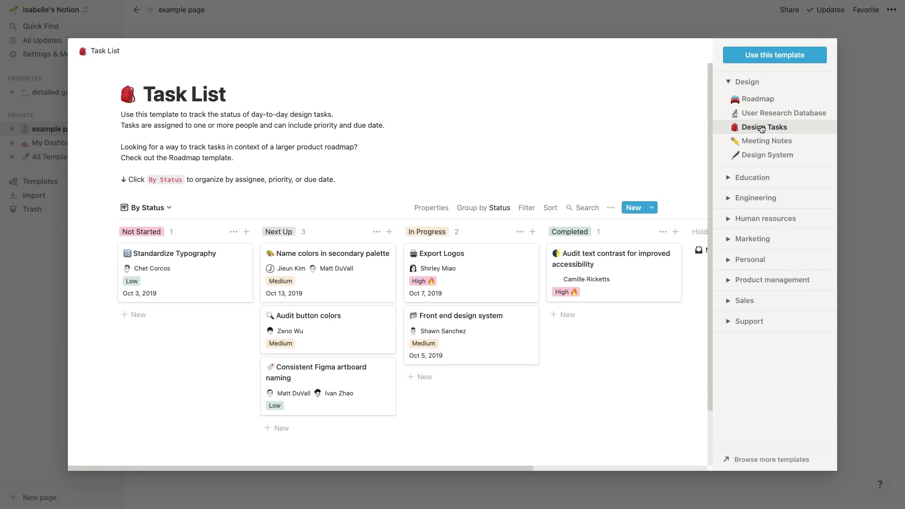
# - Preview the Education templates Class Notes, Job Applications and Grade Calculator
pyautogui.click(738, 81)
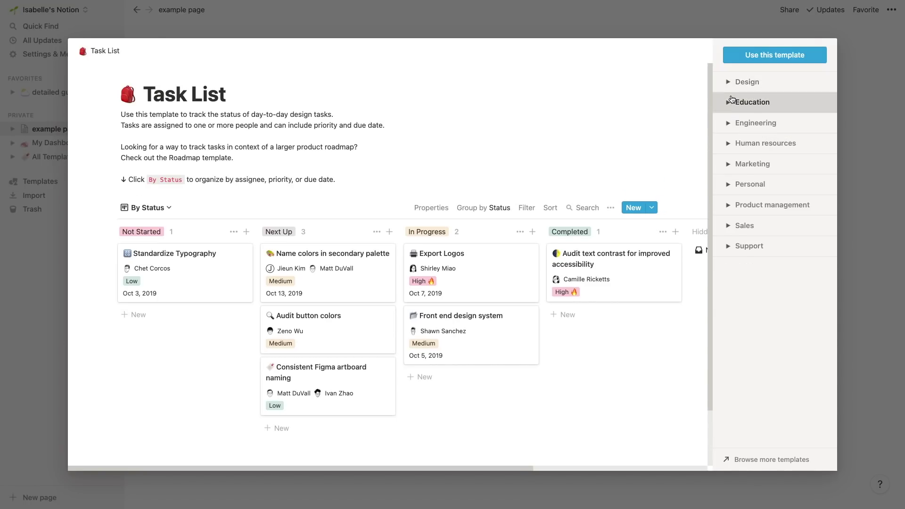
pyautogui.click(736, 102)
pyautogui.click(740, 119)
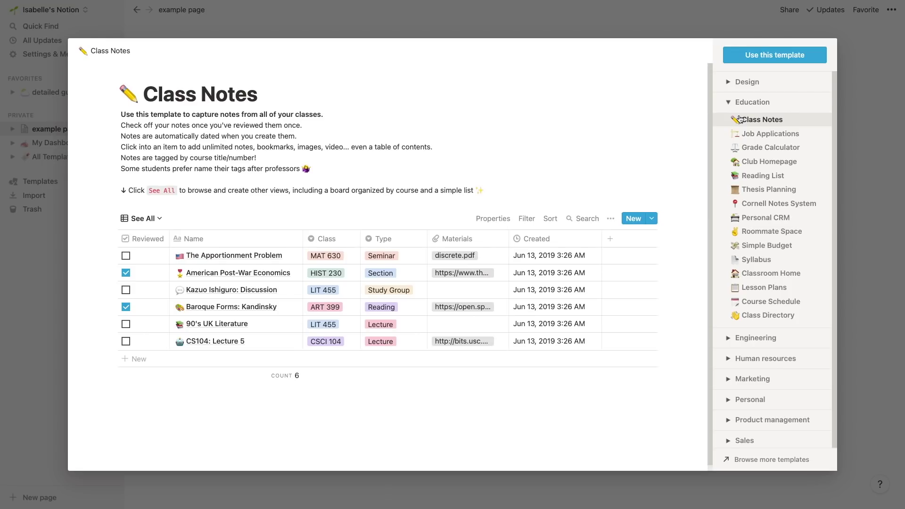
pyautogui.click(744, 132)
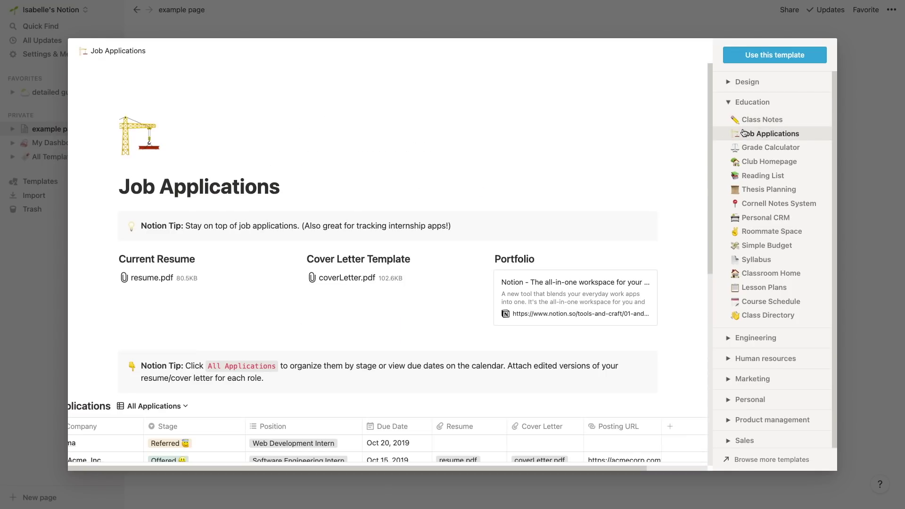
pyautogui.click(750, 147)
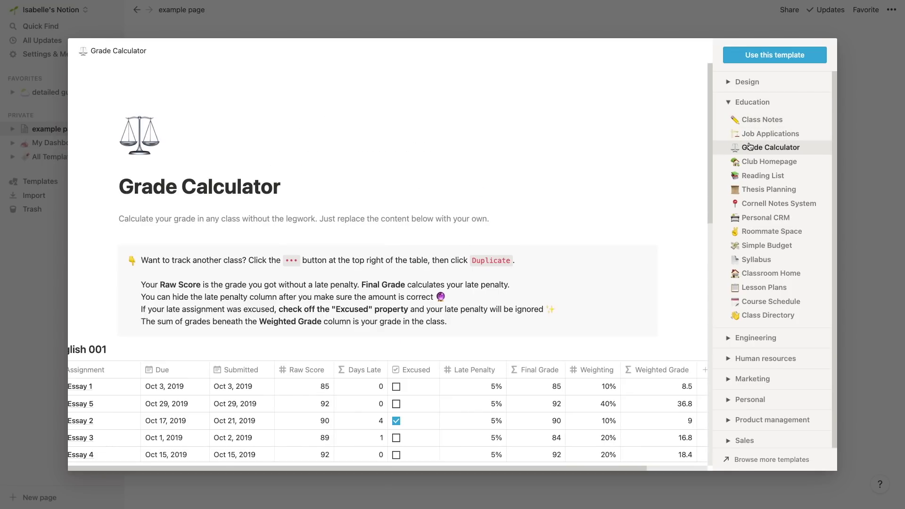
pyautogui.scroll(-3, 665, 201)
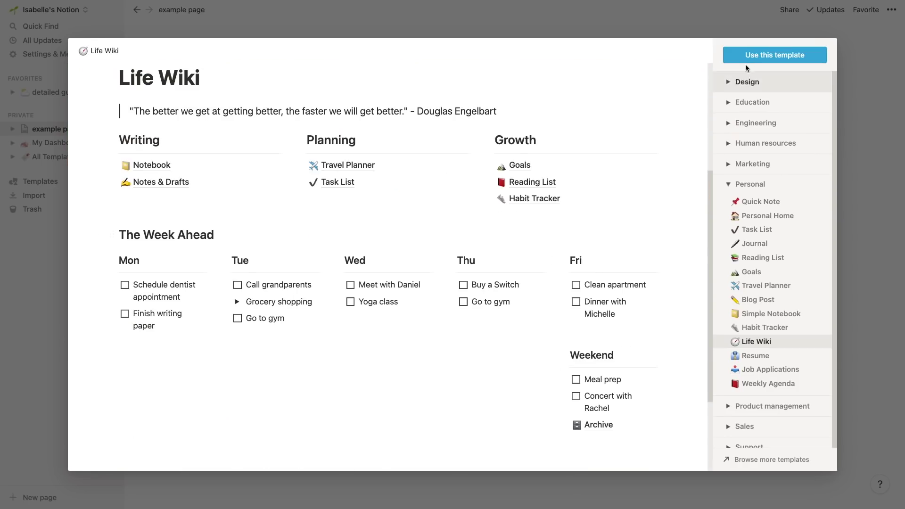
# - Create a page from the Life Wiki template and retitle it 'My Home Dashboard'
pyautogui.click(751, 55)
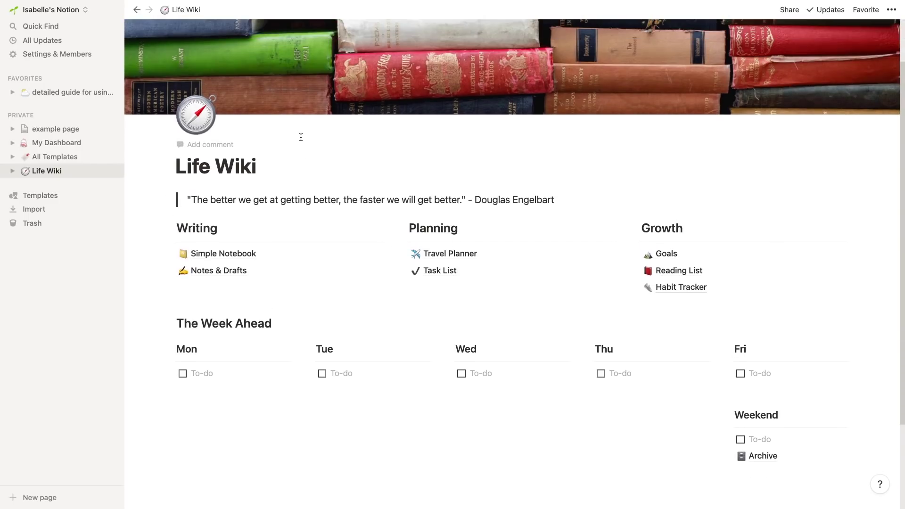
pyautogui.press('BackSpace')
pyautogui.press('BackSpace')
pyautogui.press('BackSpace')
pyautogui.press('BackSpace')
pyautogui.press('BackSpace')
pyautogui.press('BackSpace')
pyautogui.press('BackSpace')
pyautogui.press('BackSpace')
pyautogui.press('BackSpace')
pyautogui.write('My Da')
pyautogui.press('BackSpace')
pyautogui.press('BackSpace')
pyautogui.press('BackSpace')
pyautogui.write('Home Dashboard')
# - Give the page a random emoji icon and a repositioned Unsplash sky photo cover
pyautogui.click(195, 115)
pyautogui.click(242, 144)
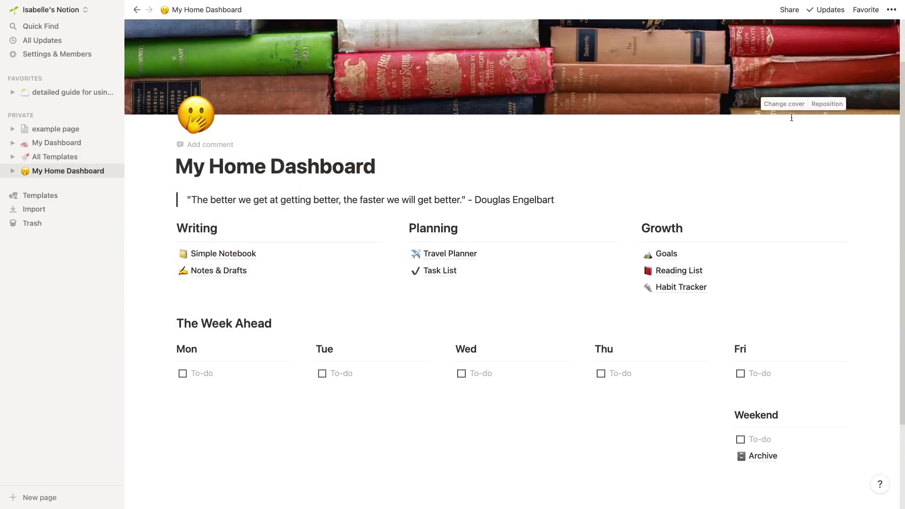
pyautogui.click(781, 108)
pyautogui.click(721, 124)
pyautogui.scroll(-5, 858, 206)
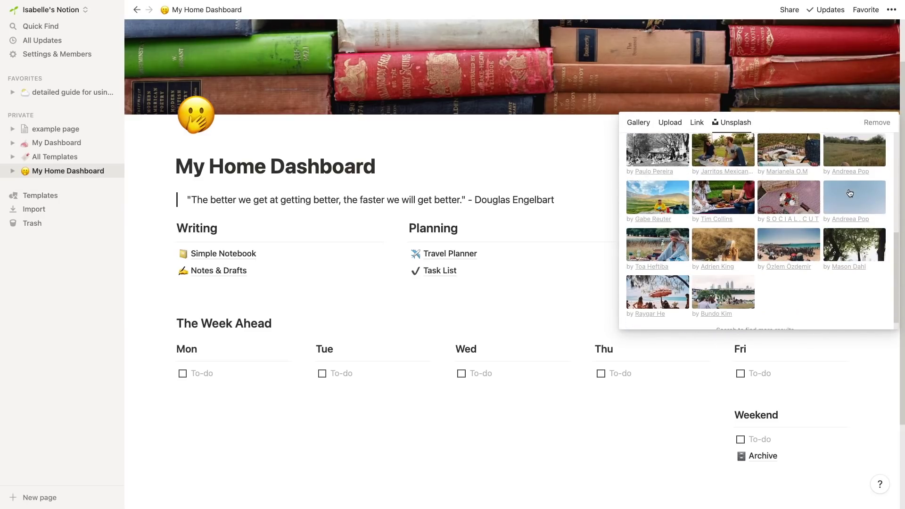
pyautogui.click(859, 206)
pyautogui.moveTo(518, 71); pyautogui.dragTo(518, 118)
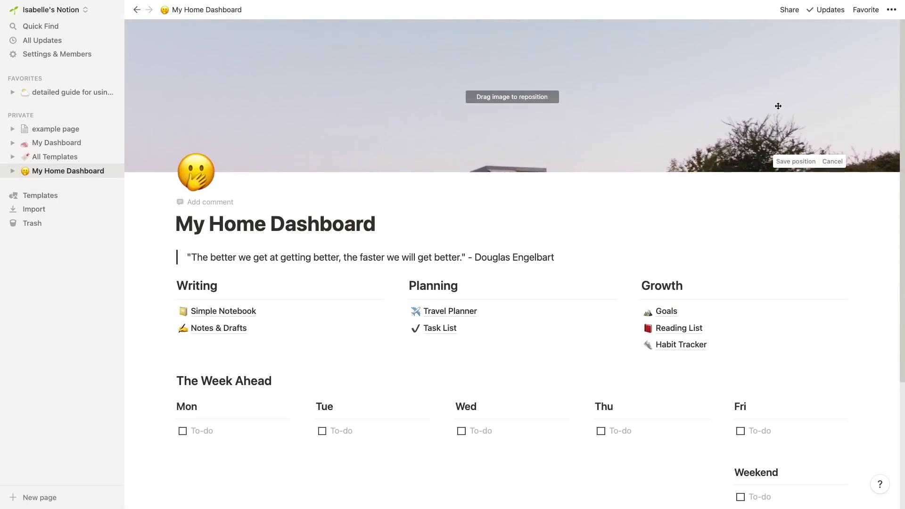
pyautogui.click(796, 160)
pyautogui.click(827, 161)
pyautogui.scroll(-3, 341, 91)
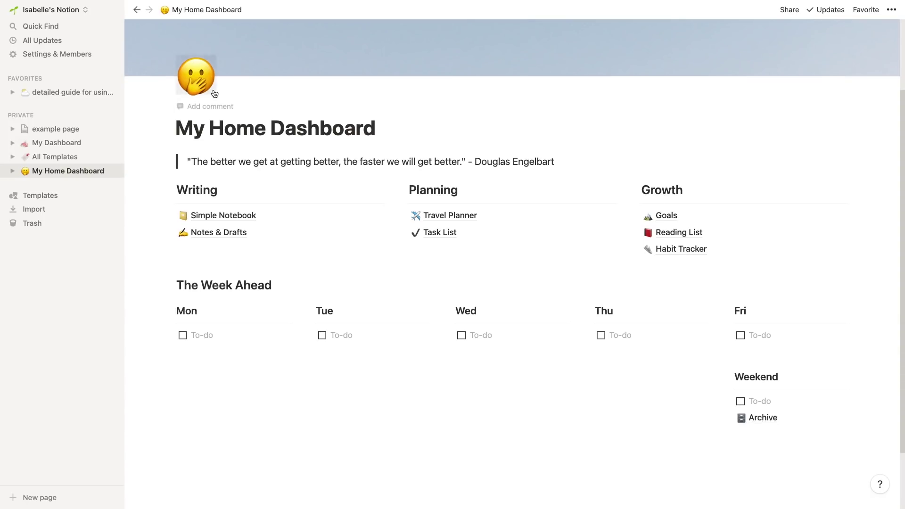
pyautogui.click(210, 87)
pyautogui.click(242, 107)
# - Select and clear the template's blocks below the shortcuts heading
pyautogui.scroll(3, 342, 74)
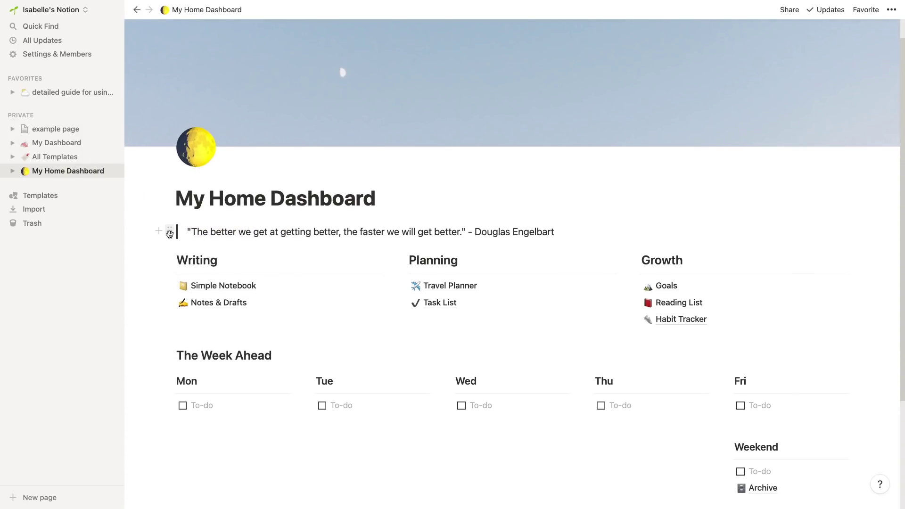
pyautogui.click(170, 234)
pyautogui.click(170, 231)
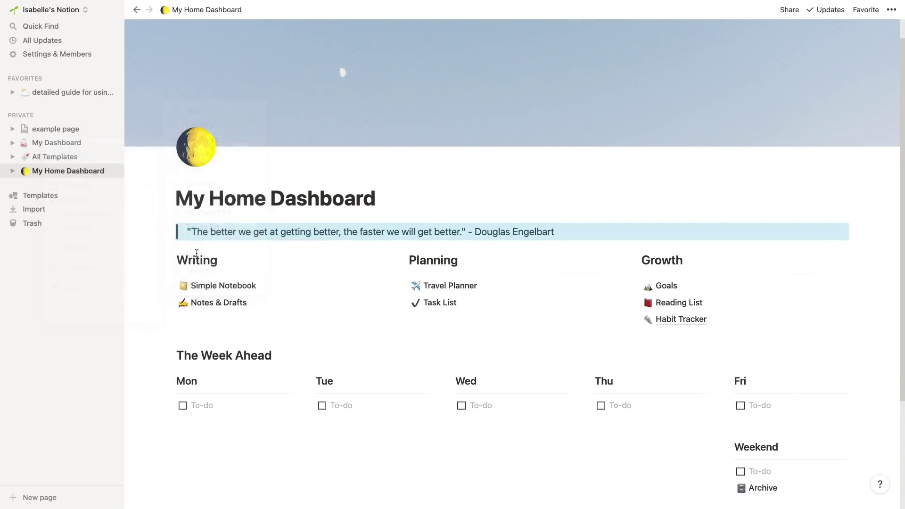
pyautogui.click(170, 231)
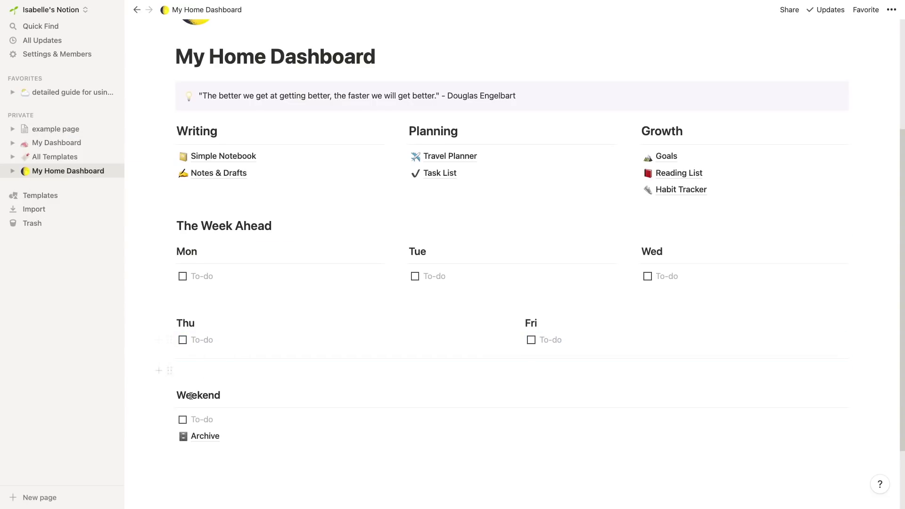
pyautogui.moveTo(170, 394); pyautogui.dragTo(849, 335)
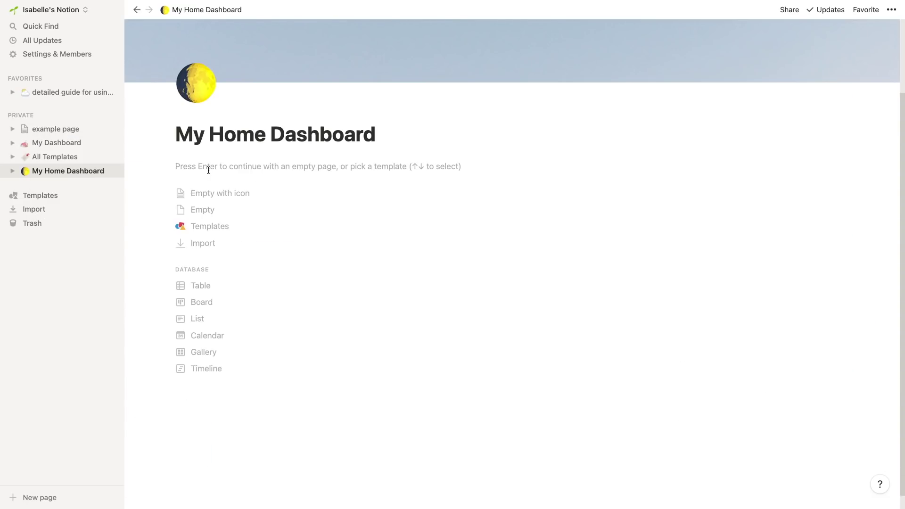
pyautogui.click(209, 170)
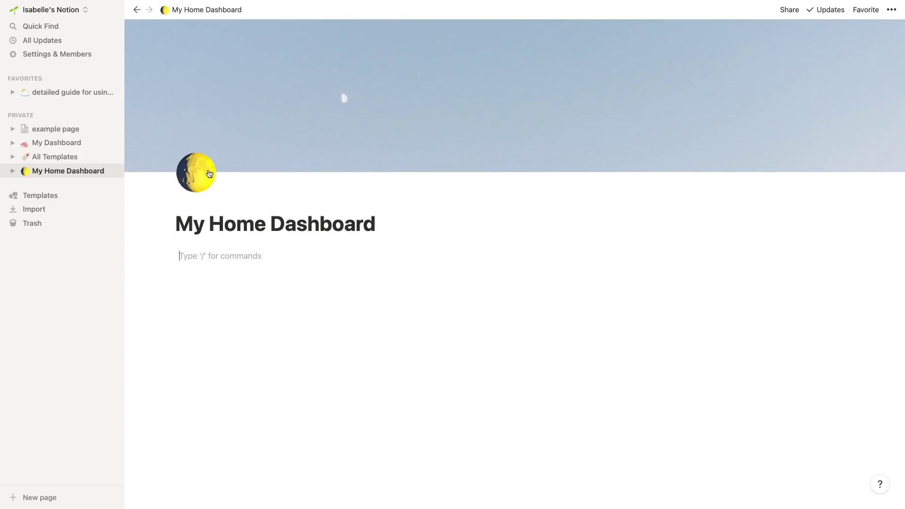
# - Finish the shortcuts note line ending with '☹️' and start a fresh empty block
pyautogui.press('Return')
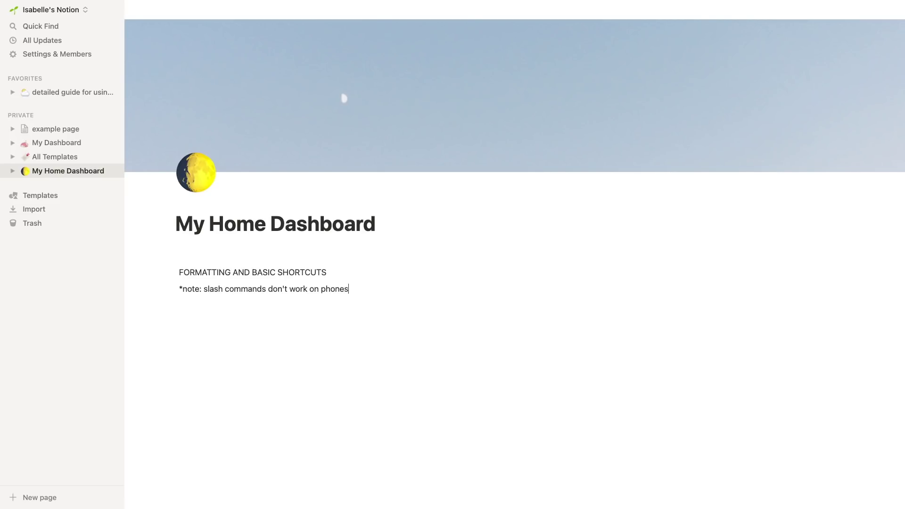
pyautogui.write('ets ☹️')
pyautogui.press('Return')
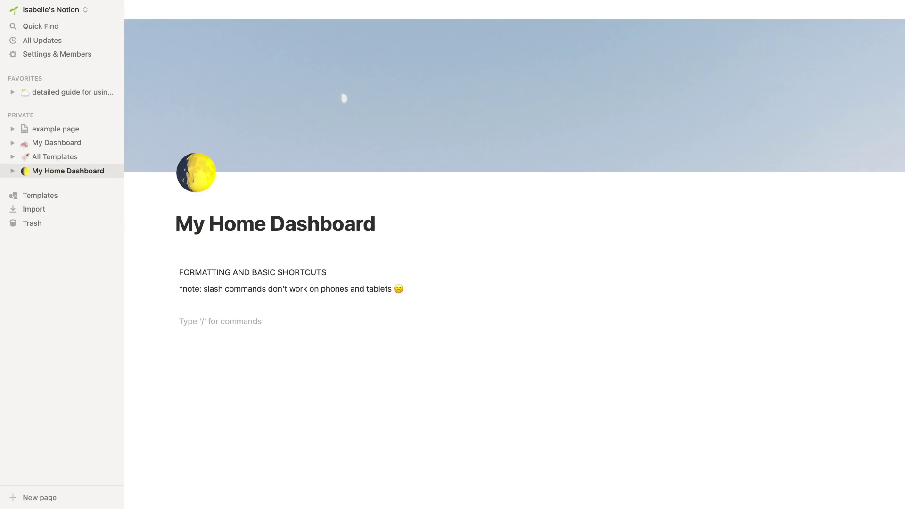
pyautogui.write('/')
pyautogui.scroll(-15, 248, 293)
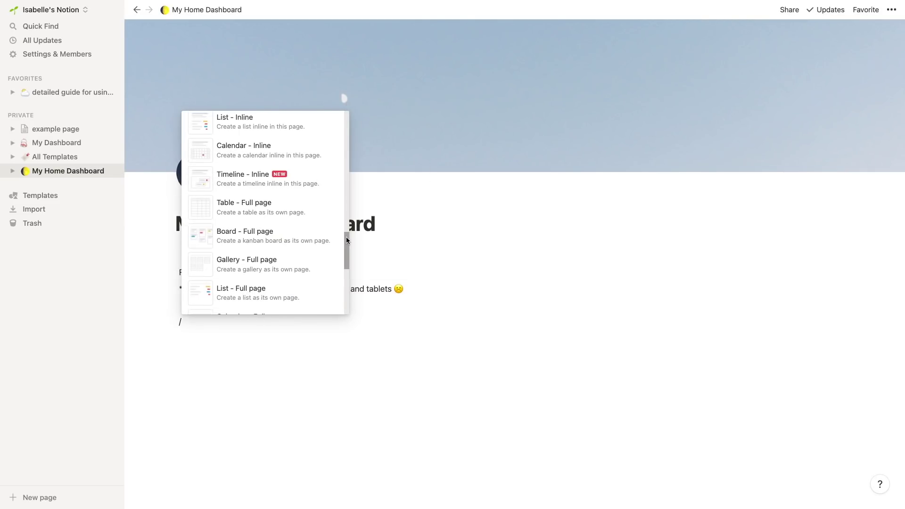
pyautogui.moveTo(347, 240); pyautogui.dragTo(357, 190)
pyautogui.scroll(3, 259, 147)
pyautogui.press('BackSpace')
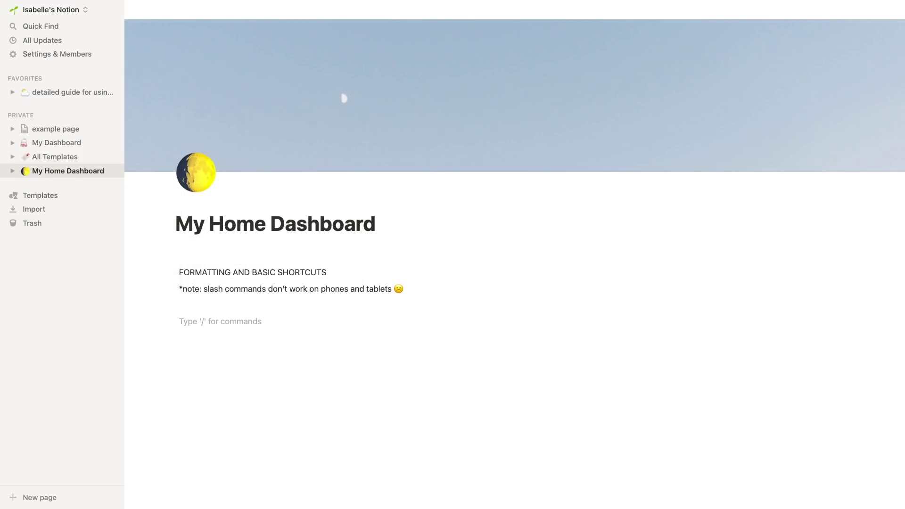
# - Use /box to start a to-do list with items 'new task' and 'just like this'
pyautogui.write('/box')
pyautogui.press('Return')
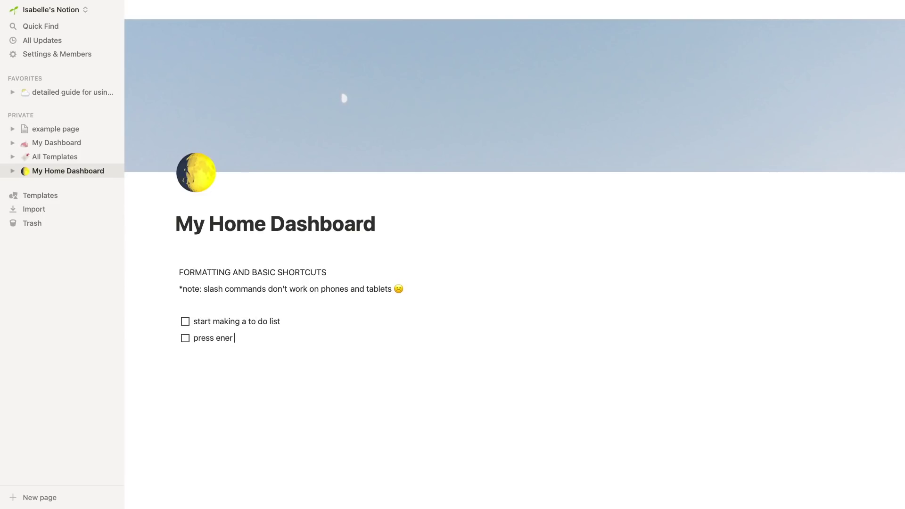
pyautogui.write('new task')
pyautogui.press('Return')
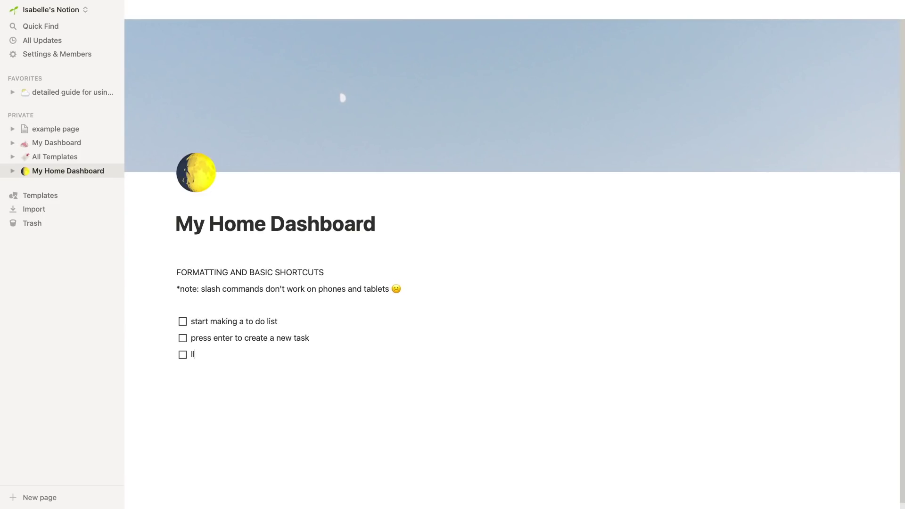
pyautogui.write('just like this')
pyautogui.press('Return')
# - Add a 'bam' to-do, reorder the list, and turn the top two items into bullets
pyautogui.write('bam')
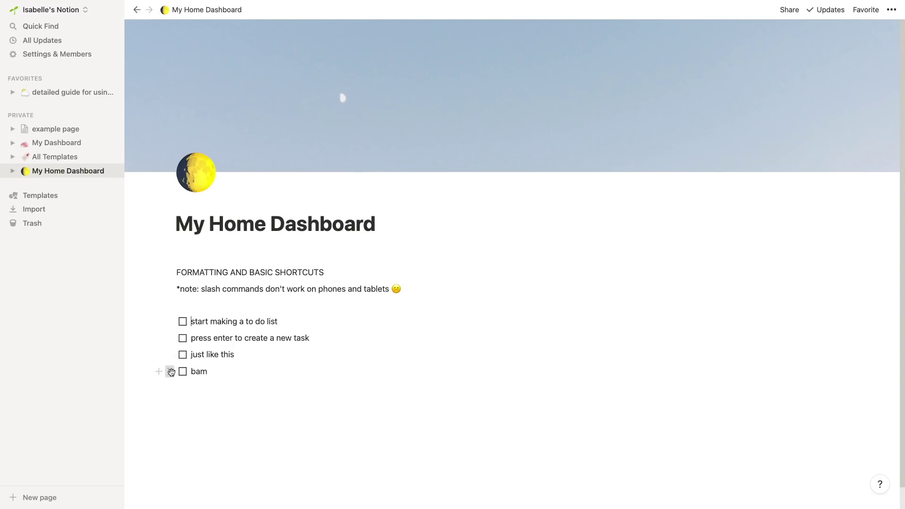
pyautogui.moveTo(172, 372); pyautogui.dragTo(175, 329)
pyautogui.moveTo(172, 373); pyautogui.dragTo(174, 319)
pyautogui.click(170, 322)
pyautogui.moveTo(148, 290)
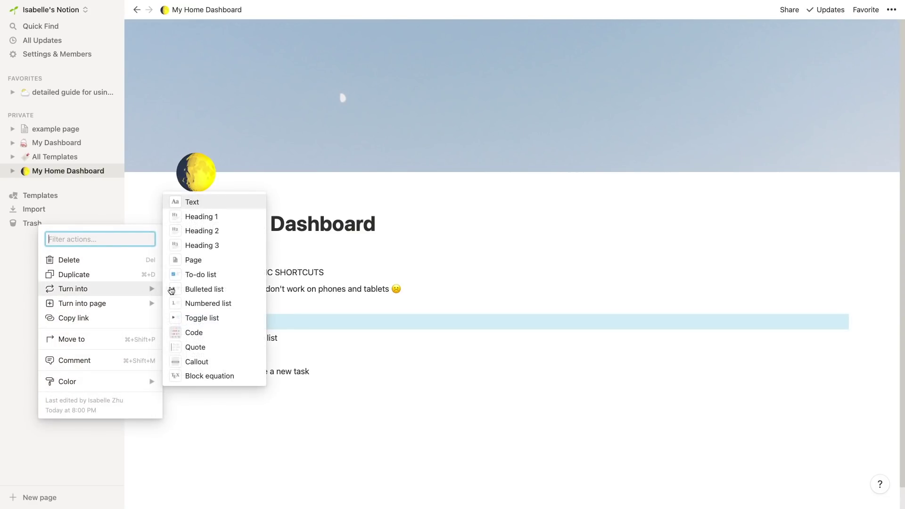
pyautogui.click(186, 288)
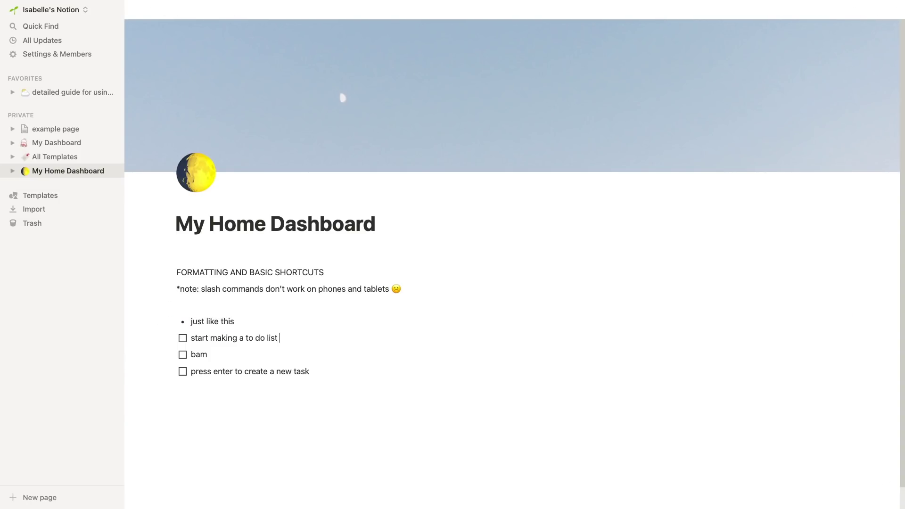
pyautogui.write('/turnin')
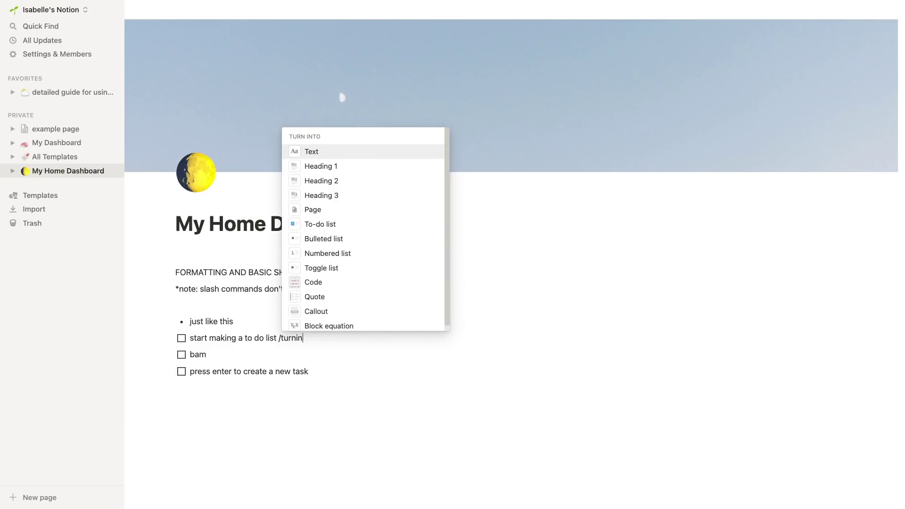
pyautogui.write('tobul')
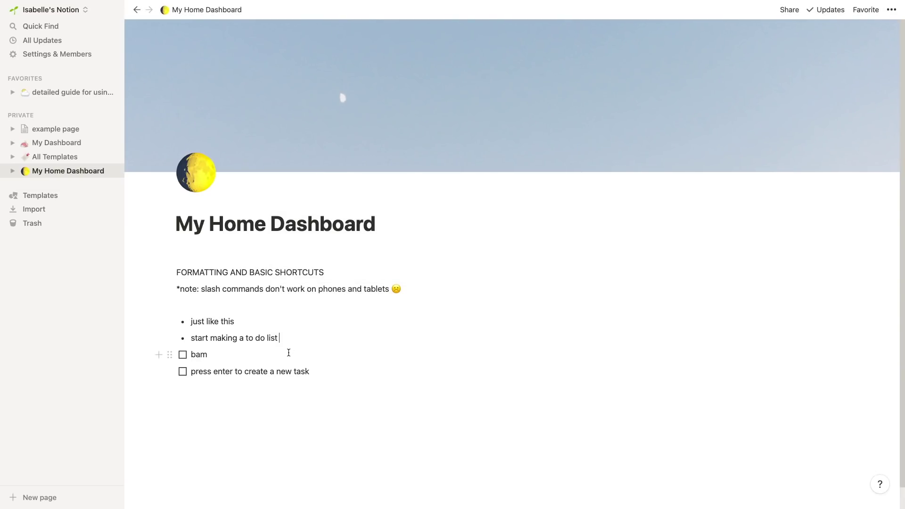
# - Give the 'bam' task a blue background
pyautogui.click(281, 361)
pyautogui.write('/')
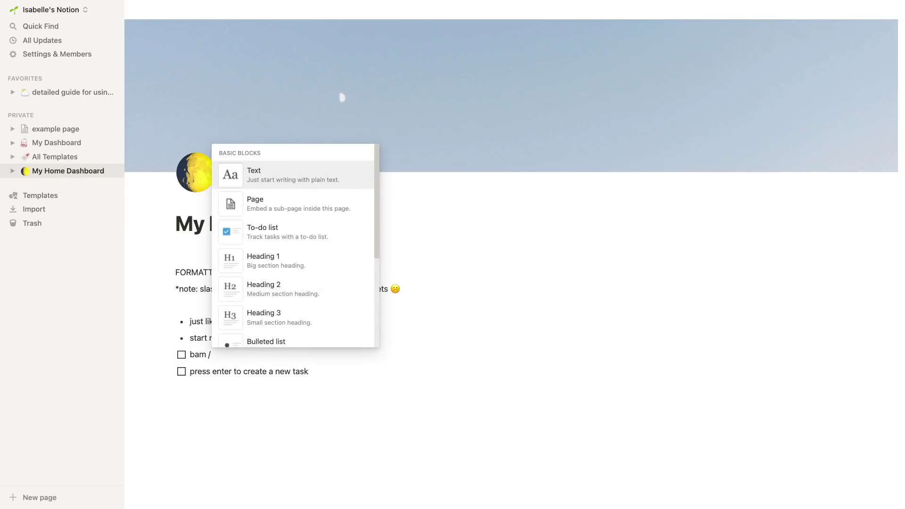
pyautogui.write('bacb')
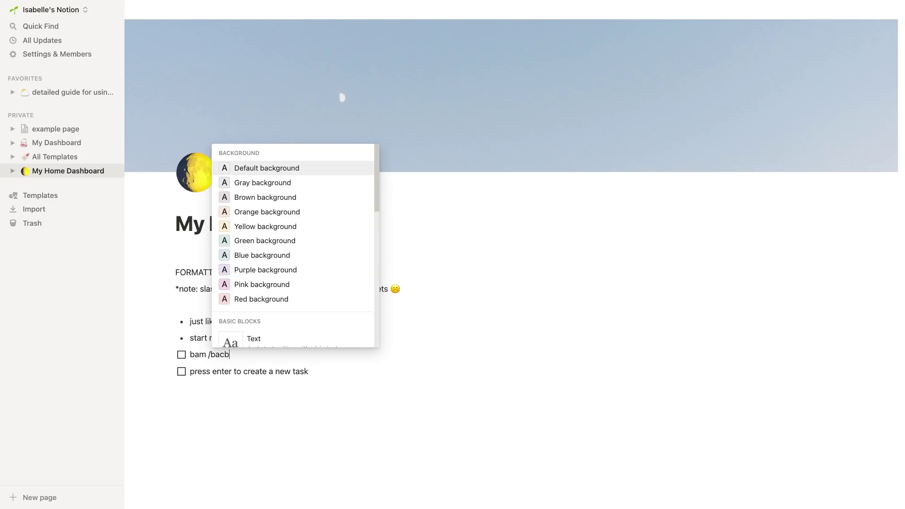
pyautogui.press('Return')
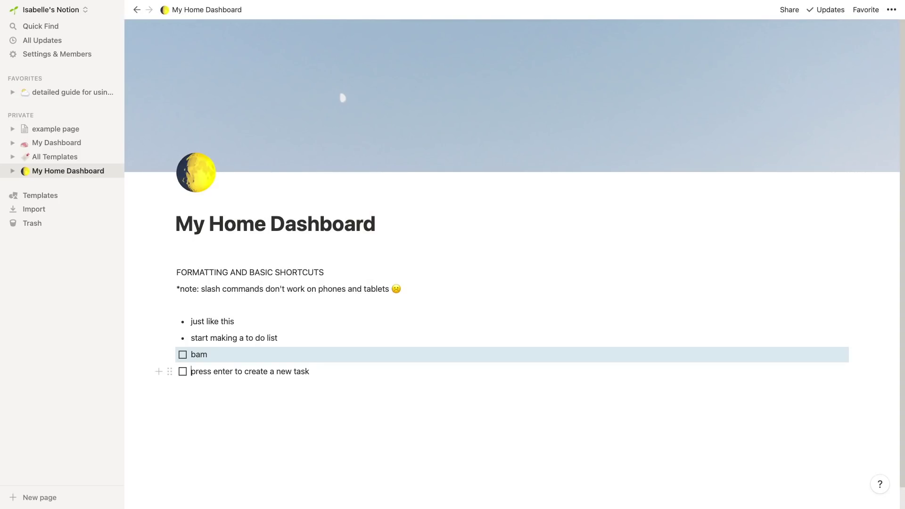
pyautogui.hotkey('shift', 'End')
pyautogui.click(396, 351)
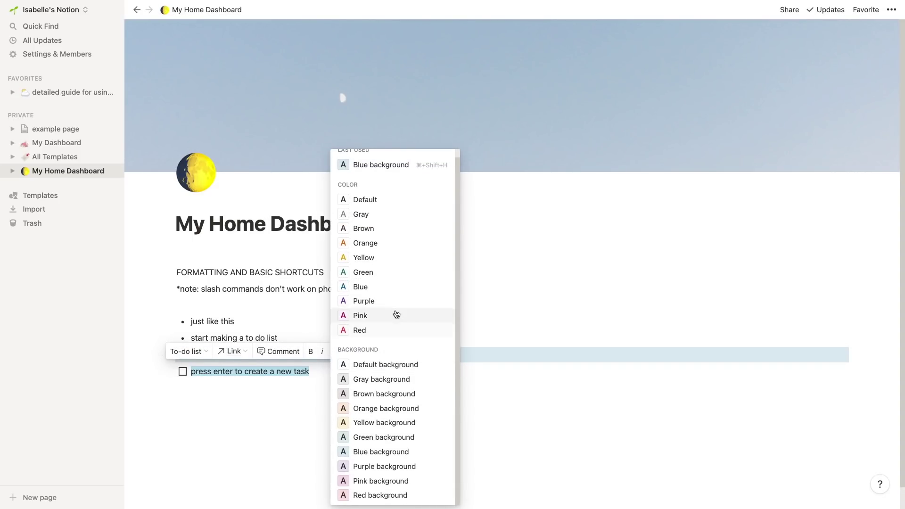
pyautogui.click(381, 452)
pyautogui.click(323, 377)
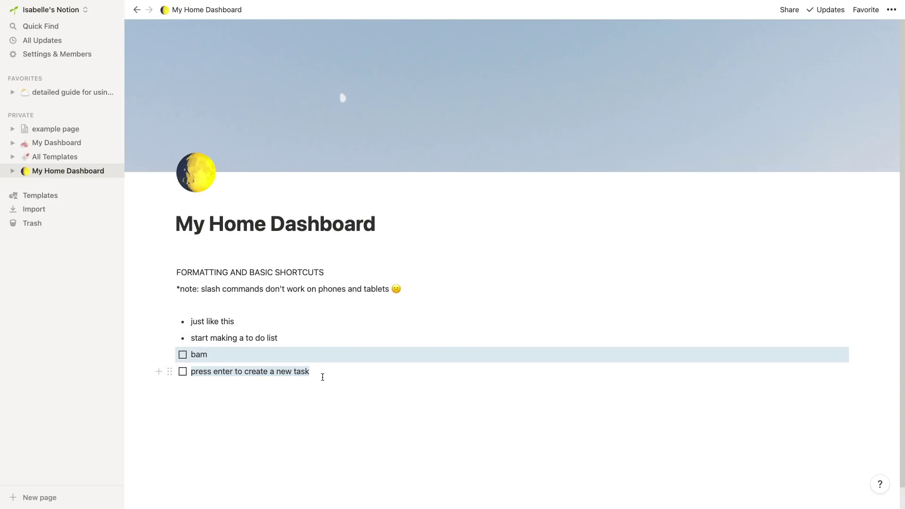
# - Insert a blank line between the shortcuts heading and the note
pyautogui.press('Return')
pyautogui.press('Return')
pyautogui.press('Return')
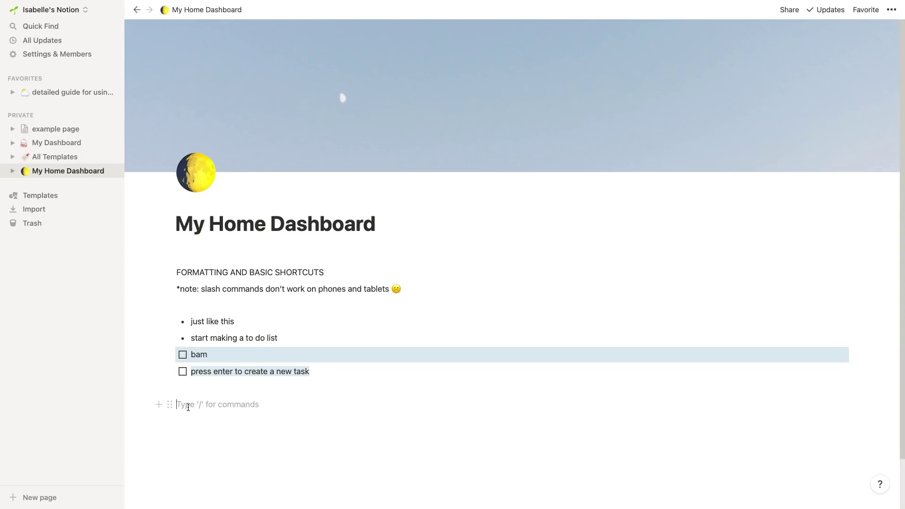
pyautogui.moveTo(170, 405); pyautogui.dragTo(178, 282)
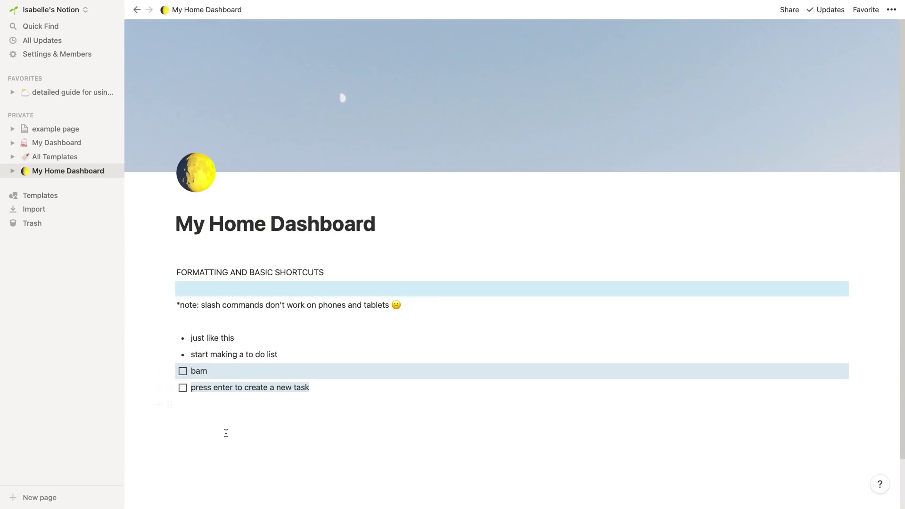
pyautogui.click(226, 433)
pyautogui.scroll(-2, 230, 428)
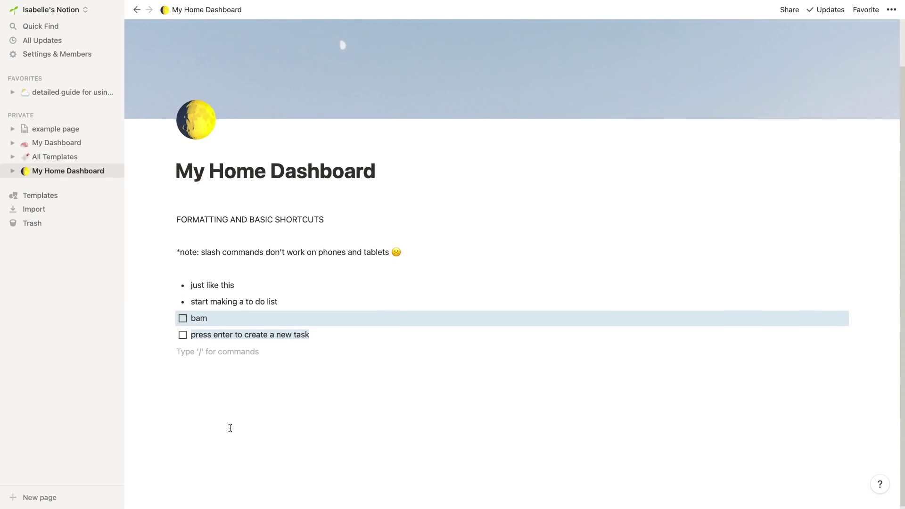
# - Insert an inline table named 'new table view' with first entry 'assignment #1- create diamond'
pyautogui.press('Return')
pyautogui.write('/')
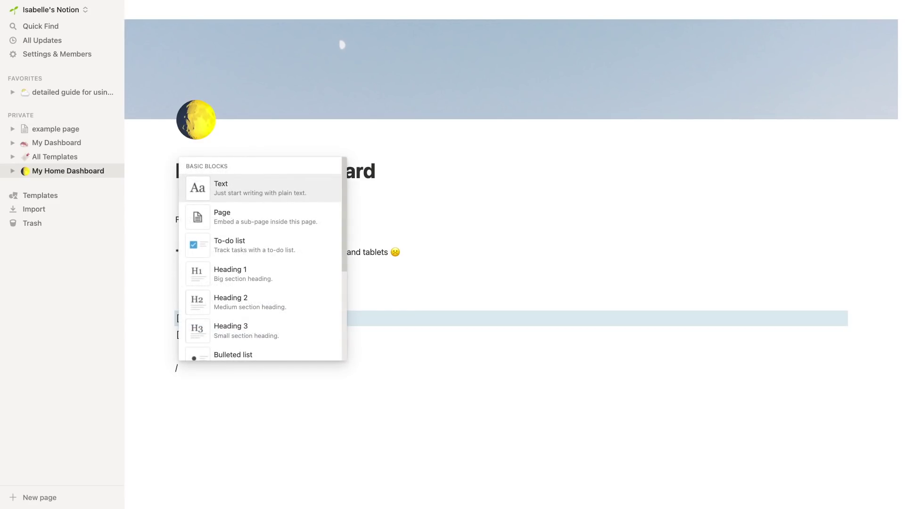
pyautogui.write('table')
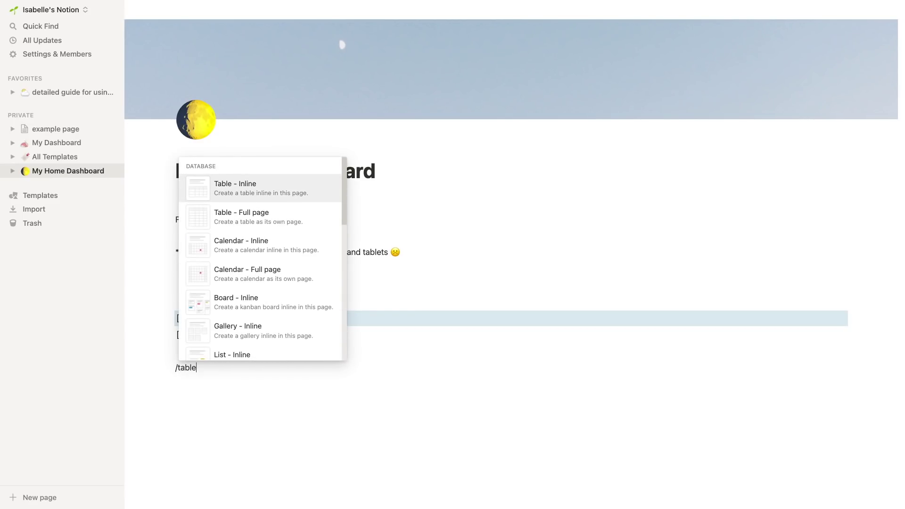
pyautogui.press('Return')
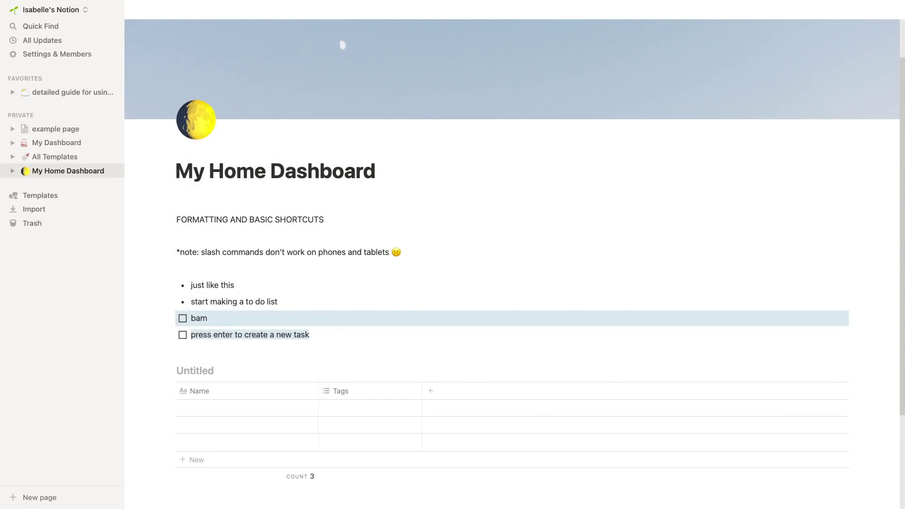
pyautogui.write('new table view')
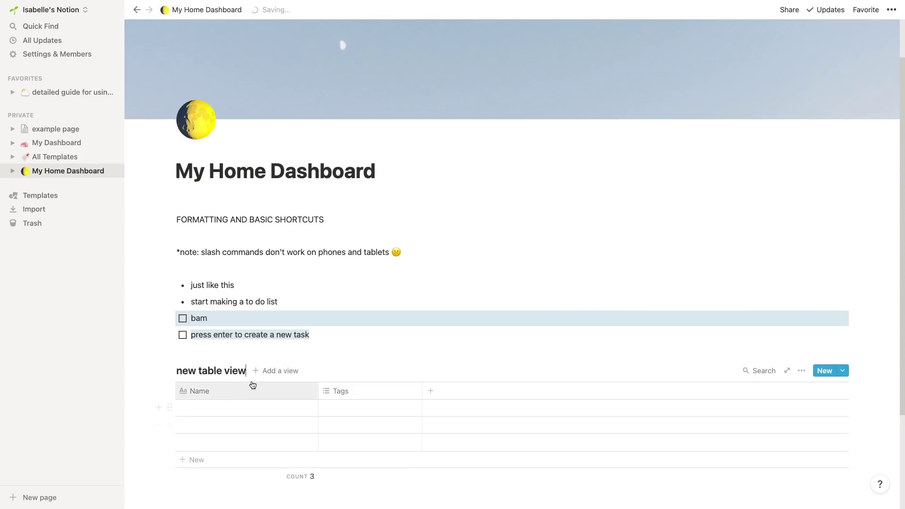
pyautogui.scroll(-1, 262, 377)
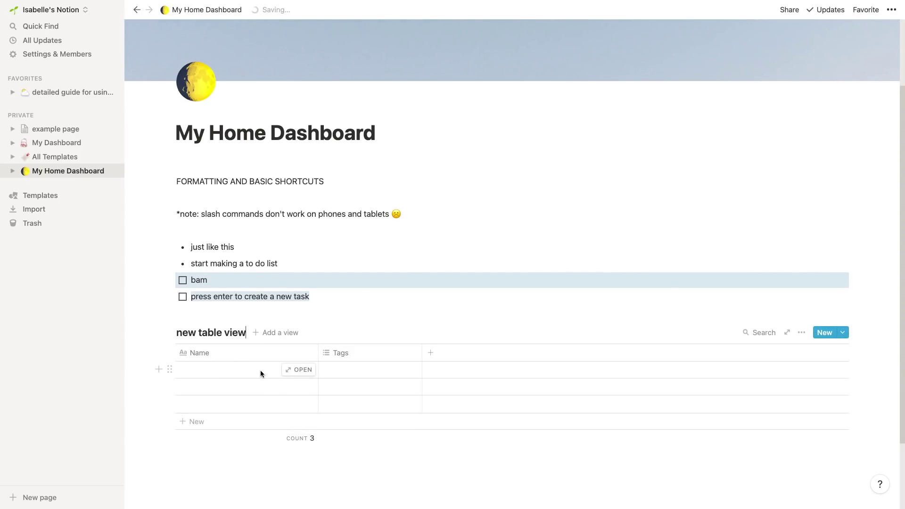
pyautogui.click(260, 370)
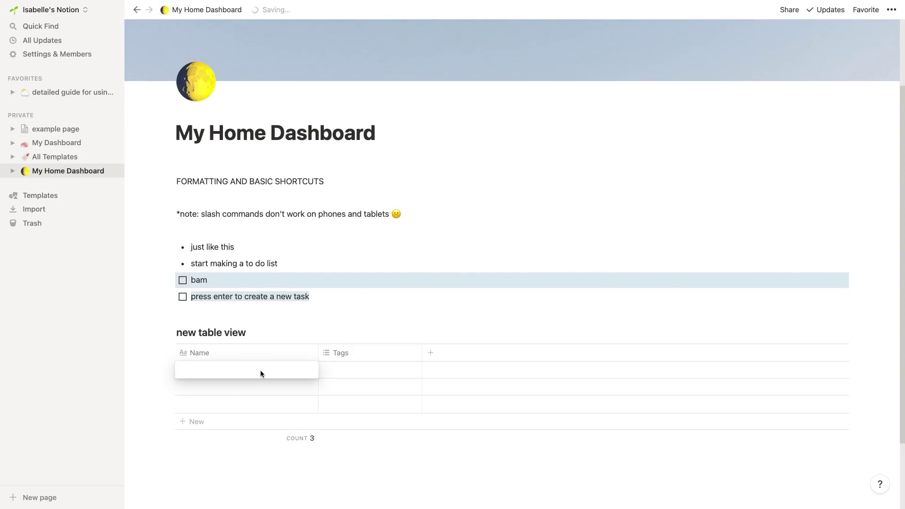
pyautogui.write('assignment #1- create diamond')
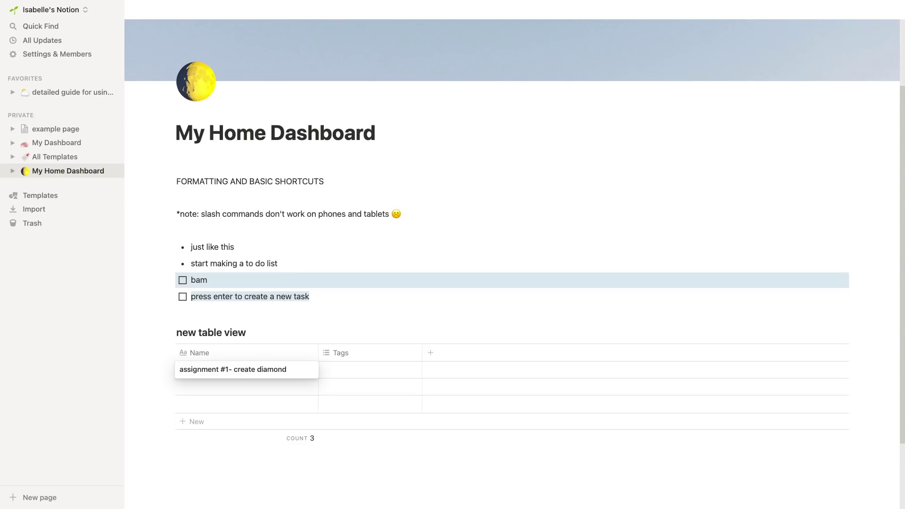
# - Change the Tags column to a Date property called 'due date'
pyautogui.click(348, 353)
pyautogui.moveTo(420, 198)
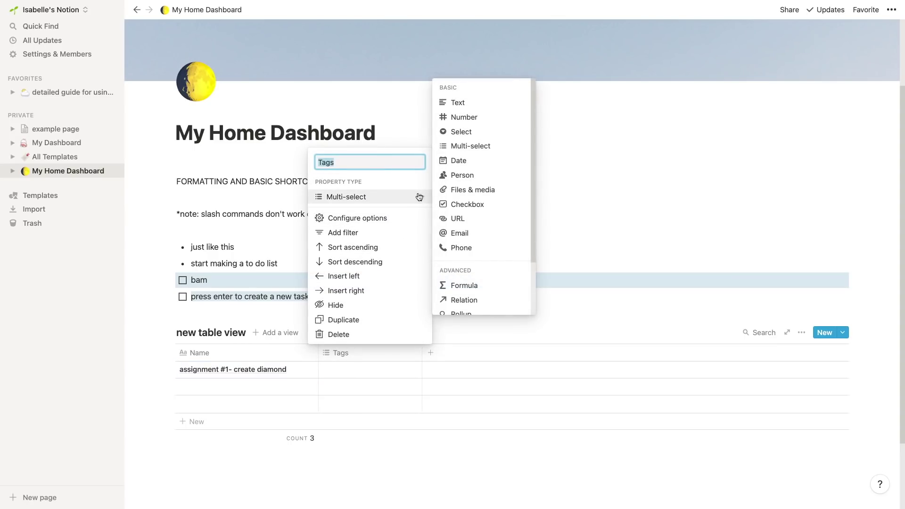
pyautogui.click(474, 161)
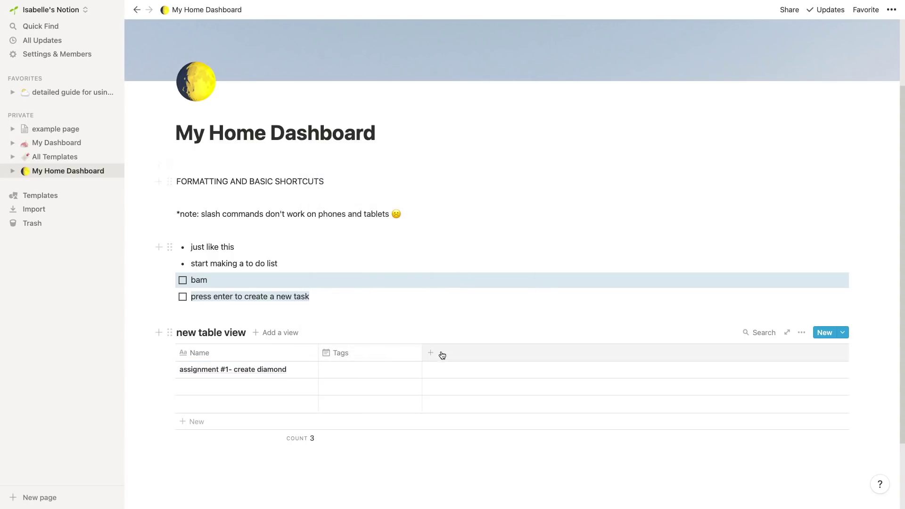
pyautogui.click(361, 359)
# - Set the first assignment's due date to Mar 1, 2021 with a reminder 2 days before
pyautogui.click(370, 369)
pyautogui.click(357, 169)
pyautogui.click(398, 268)
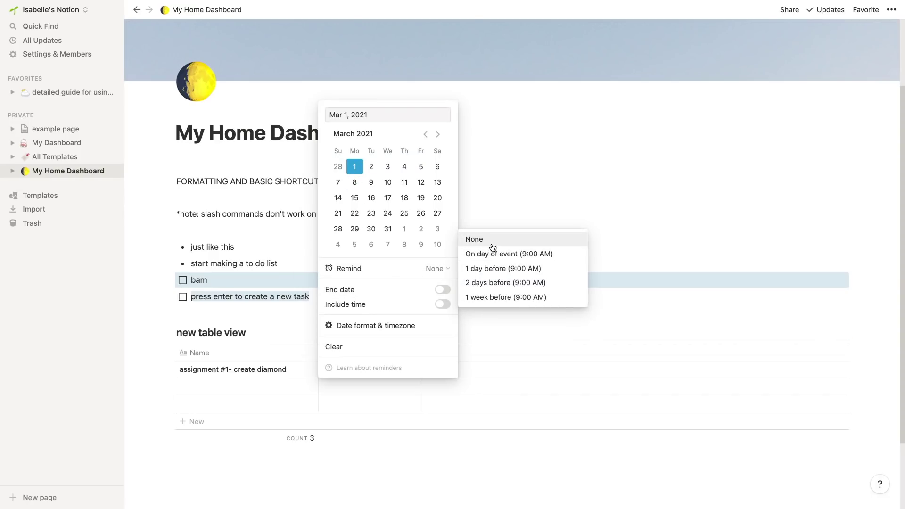
pyautogui.click(495, 282)
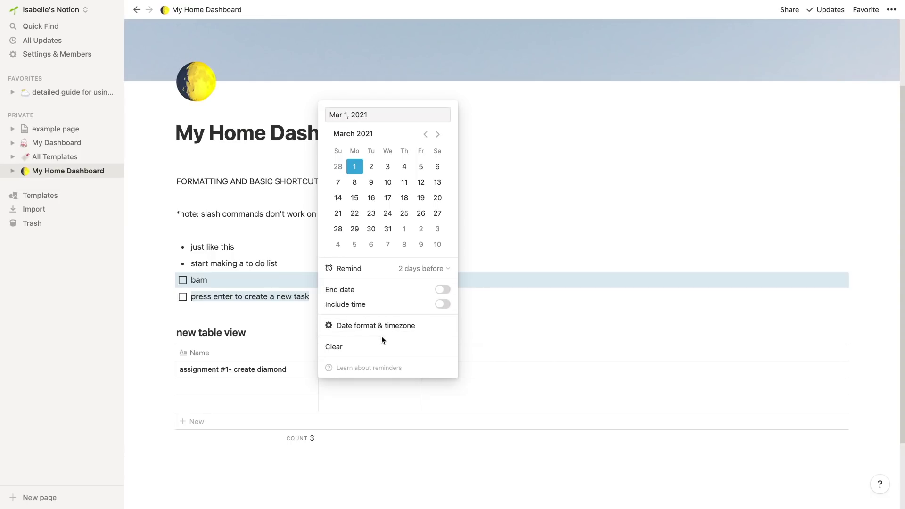
pyautogui.moveTo(364, 325)
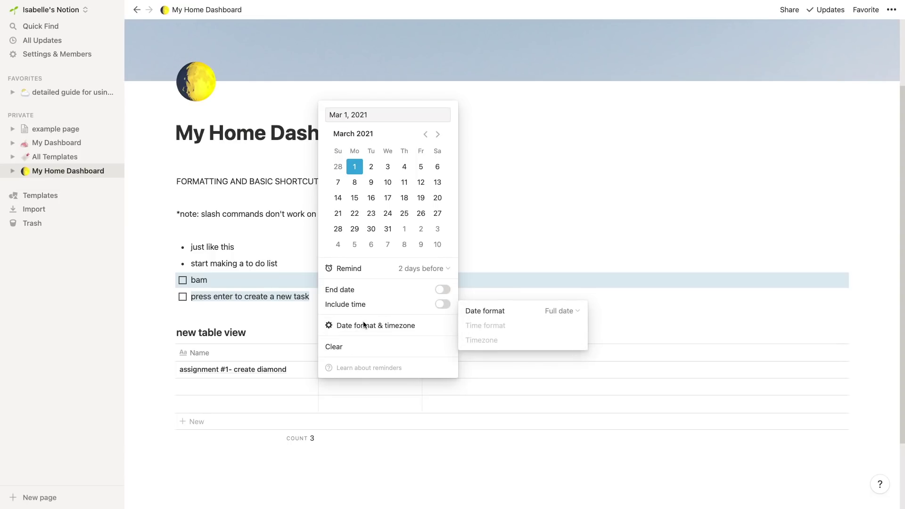
pyautogui.click(565, 311)
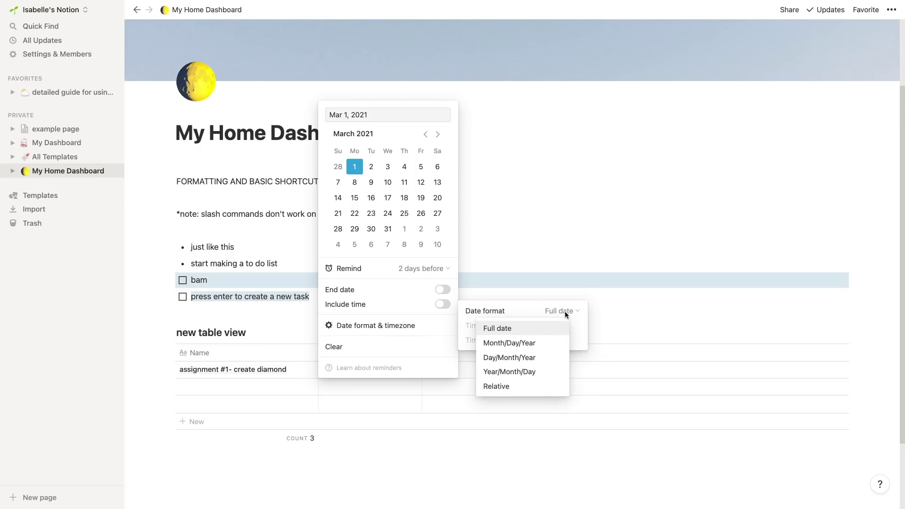
pyautogui.click(565, 311)
pyautogui.click(477, 307)
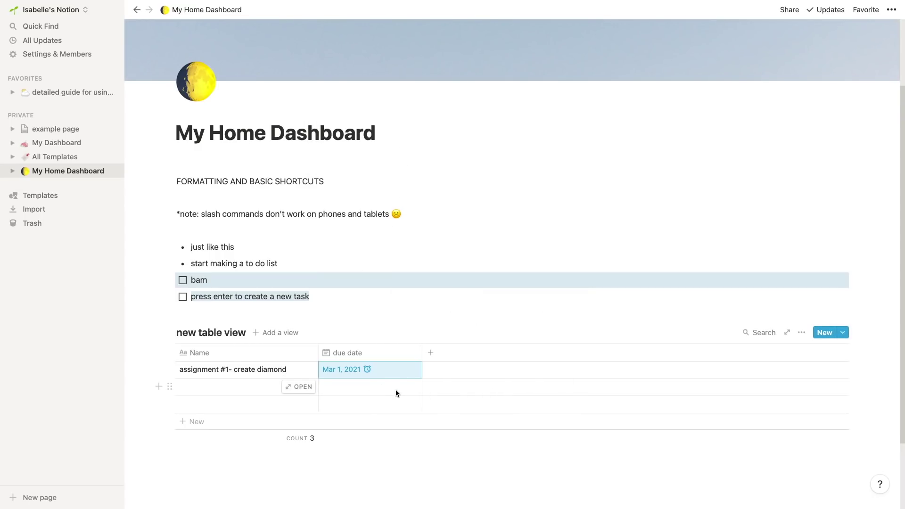
pyautogui.click(252, 391)
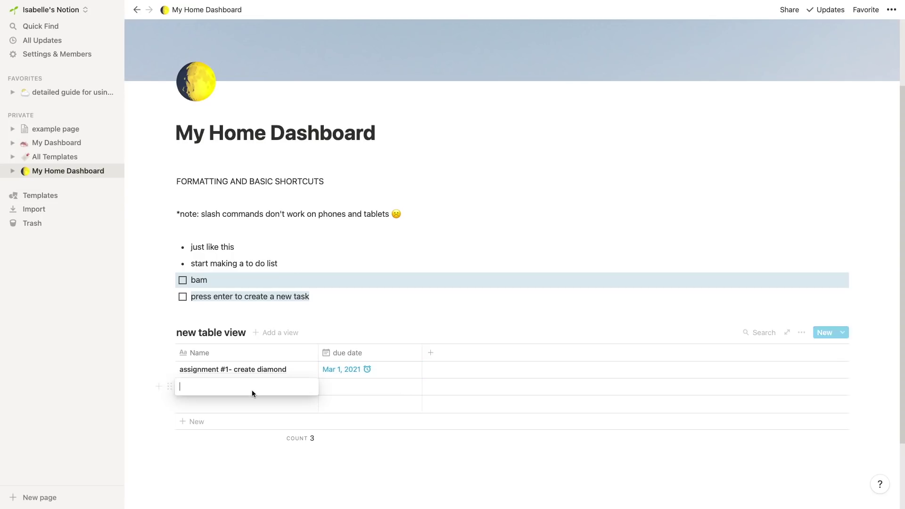
# - Add a Select column named 'type' and tag the first assignment 'homework'
pyautogui.click(427, 354)
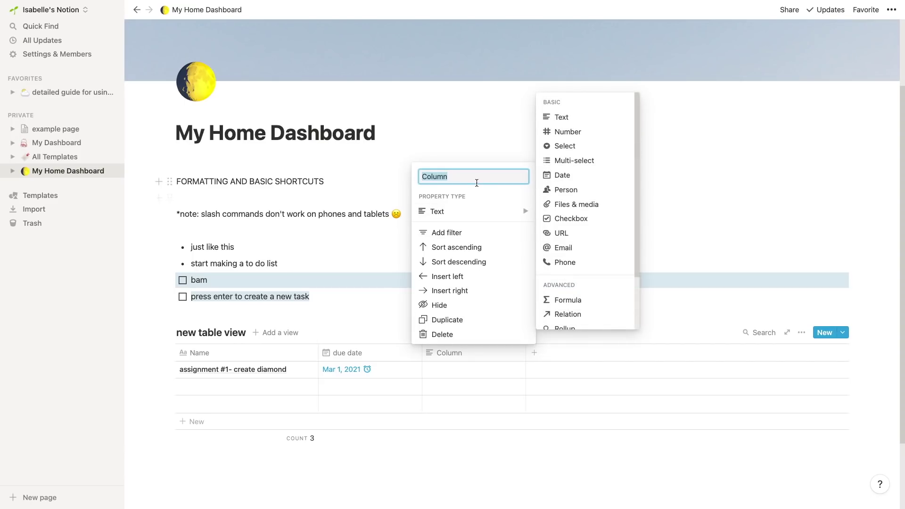
pyautogui.write('type')
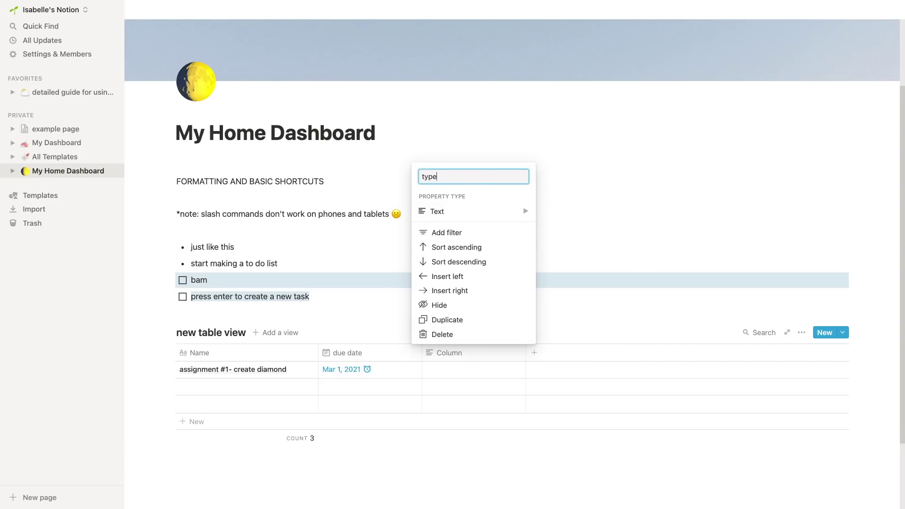
pyautogui.moveTo(487, 208)
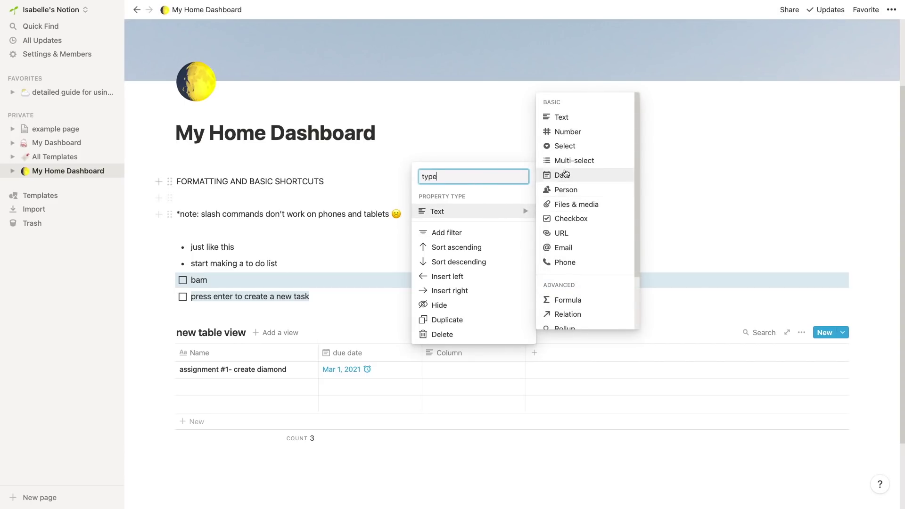
pyautogui.click(565, 146)
pyautogui.click(465, 372)
pyautogui.write('homework')
pyautogui.press('Return')
# - Add row 'exam #1- intro to programming' due Mar 10, tagged 'exam'
pyautogui.click(250, 389)
pyautogui.write('exam #1')
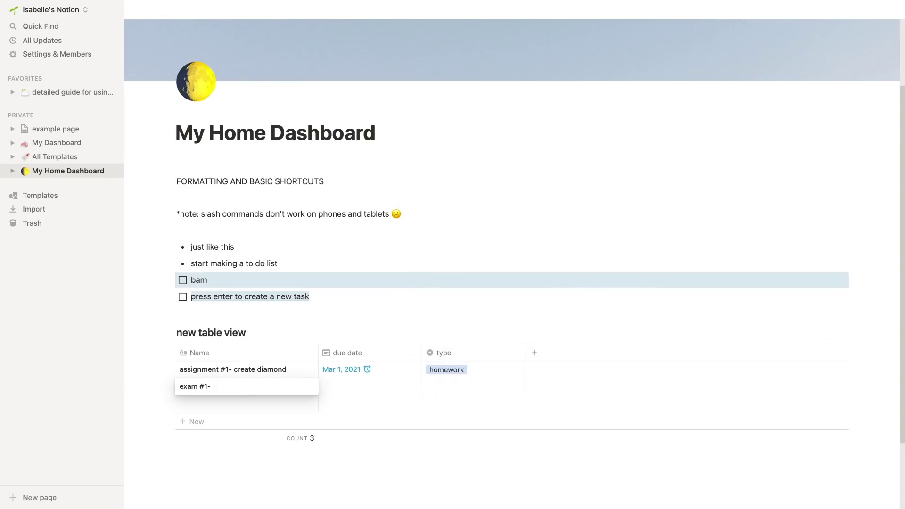
pyautogui.write('- intro to programming')
pyautogui.press('Tab')
pyautogui.click(371, 387)
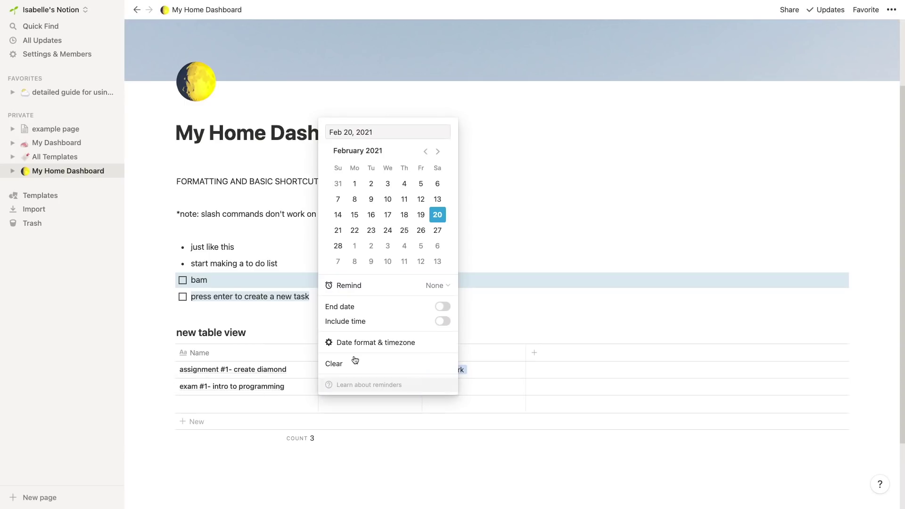
pyautogui.click(388, 199)
pyautogui.click(456, 392)
pyautogui.write('exam')
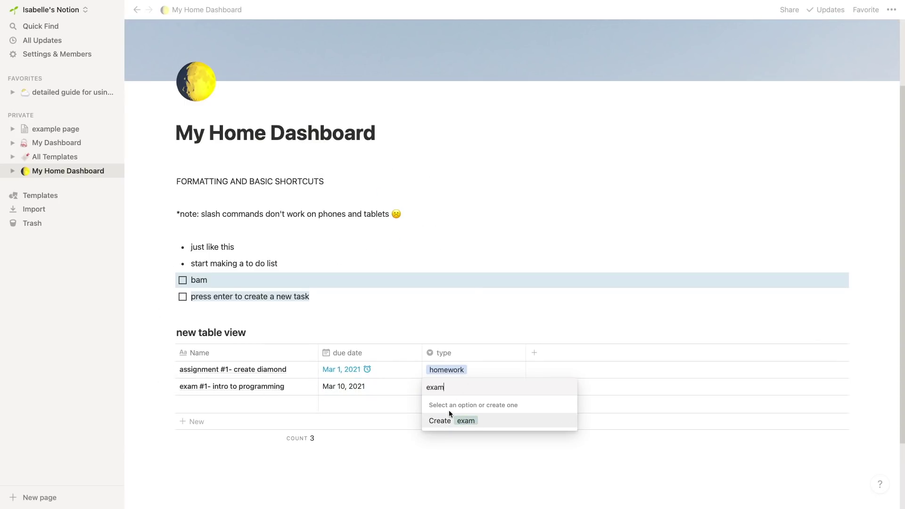
pyautogui.press('Return')
pyautogui.press('Escape')
# - Add row 'team project- free co basic game' with a Feb 24 – Mar 12 date range
pyautogui.click(224, 401)
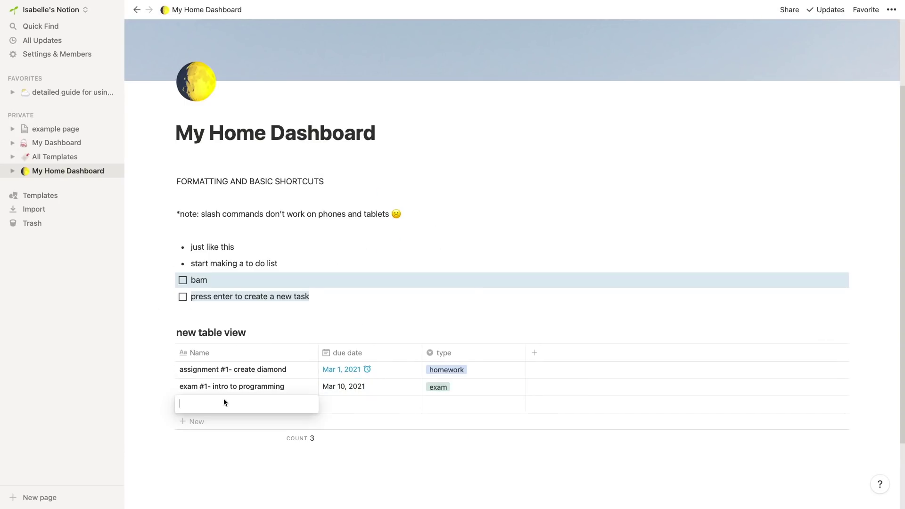
pyautogui.write('team project')
pyautogui.write('- free co')
pyautogui.write(' basic game')
pyautogui.click(341, 400)
pyautogui.click(388, 248)
pyautogui.click(443, 324)
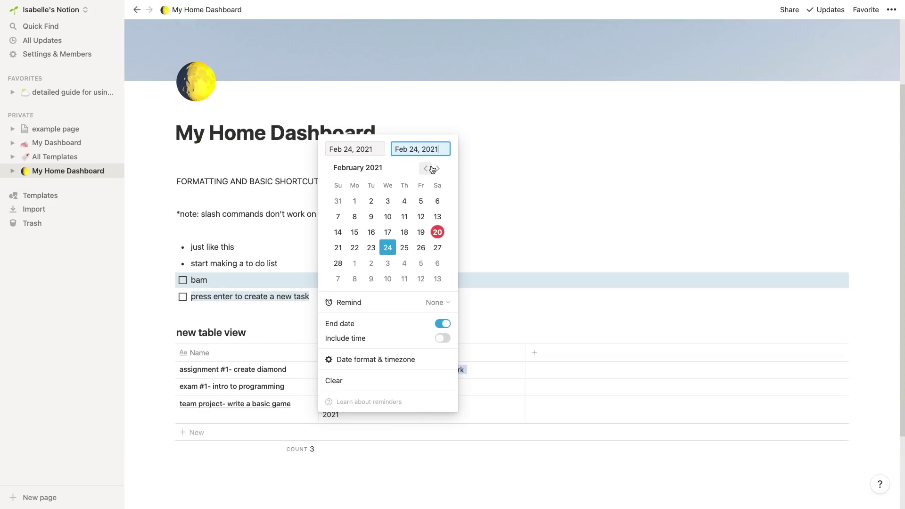
pyautogui.click(421, 279)
pyautogui.click(421, 444)
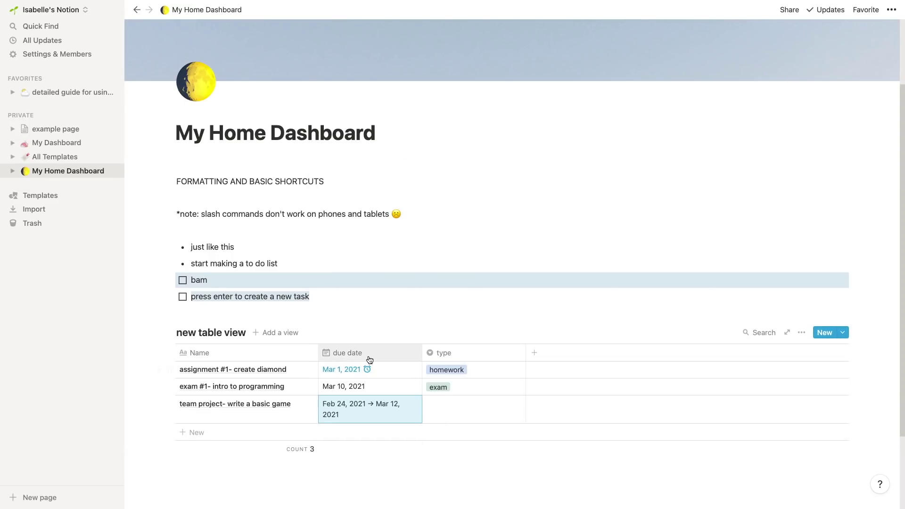
pyautogui.click(466, 408)
# - Add the 'group project' tag and create a Board view of the table
pyautogui.write('group project')
pyautogui.press('Return')
pyautogui.scroll(-2, 453, 283)
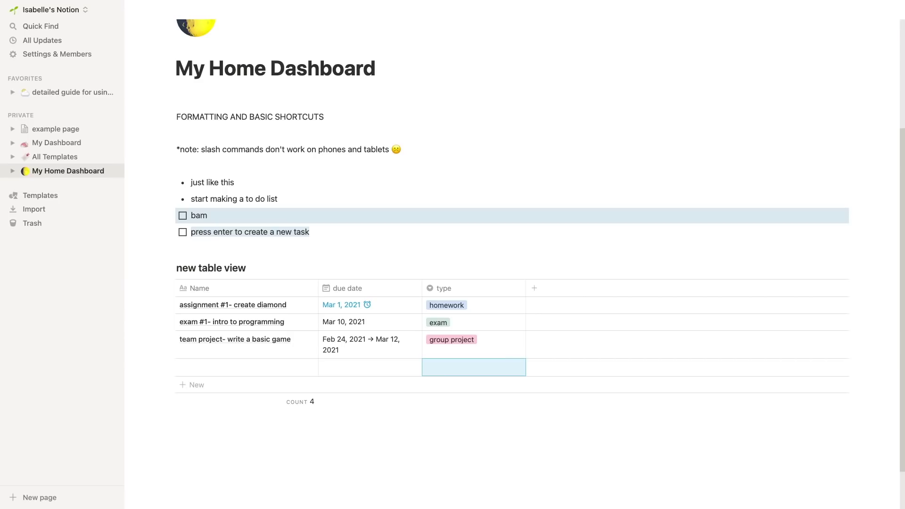
pyautogui.click(278, 268)
pyautogui.click(289, 91)
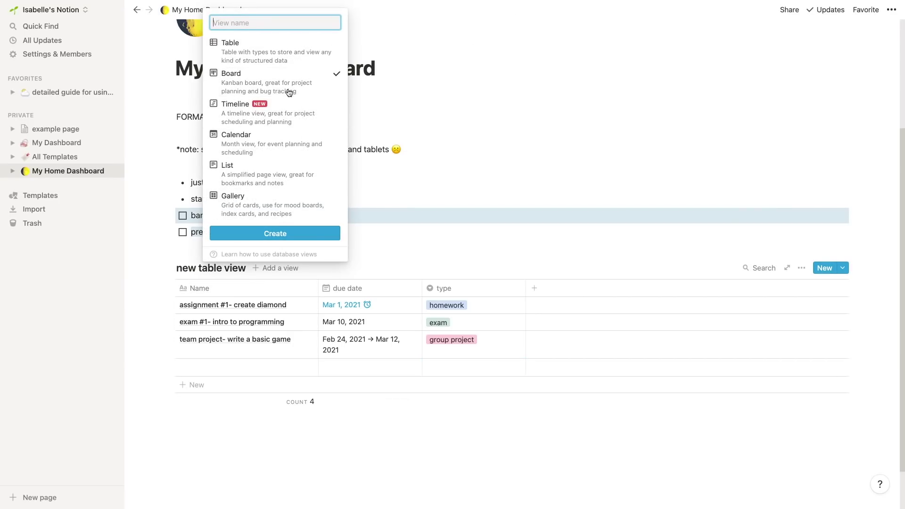
pyautogui.click(264, 232)
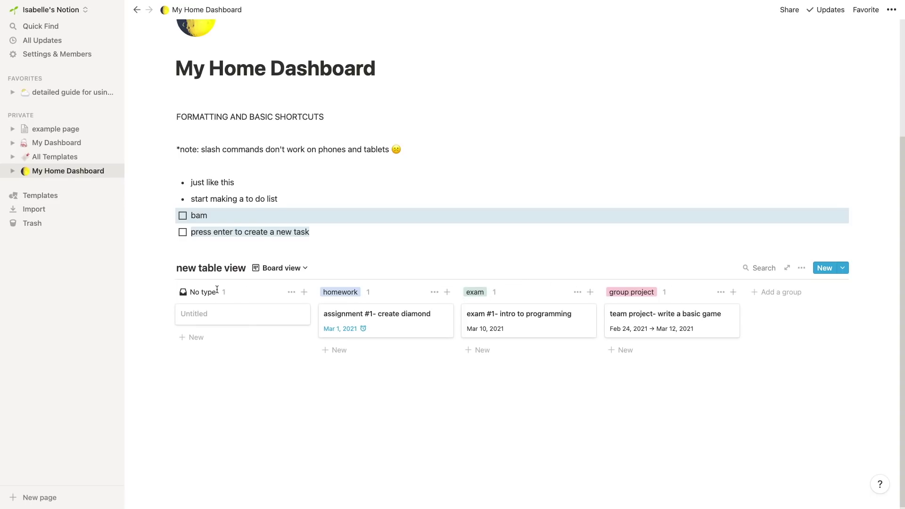
# - Hide the No type group and reorder groups: homework first, exam after group project
pyautogui.click(289, 293)
pyautogui.click(286, 307)
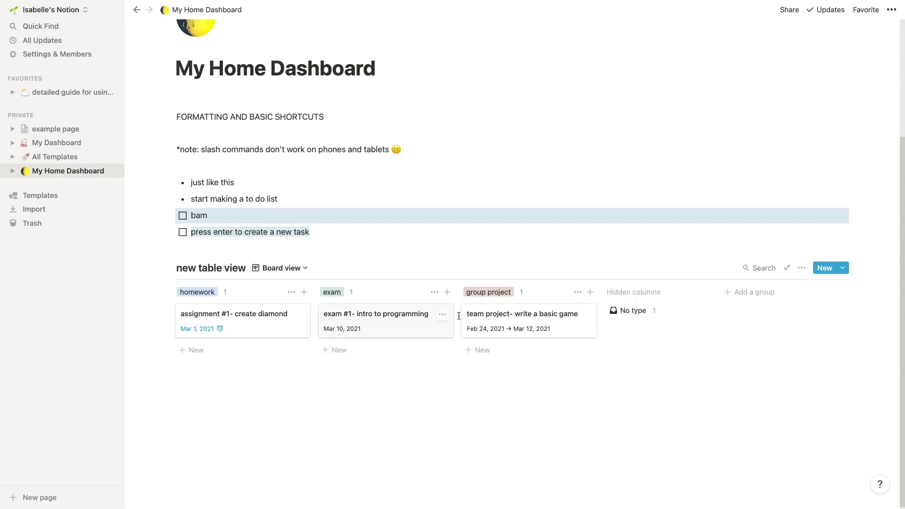
pyautogui.moveTo(334, 293); pyautogui.dragTo(501, 295)
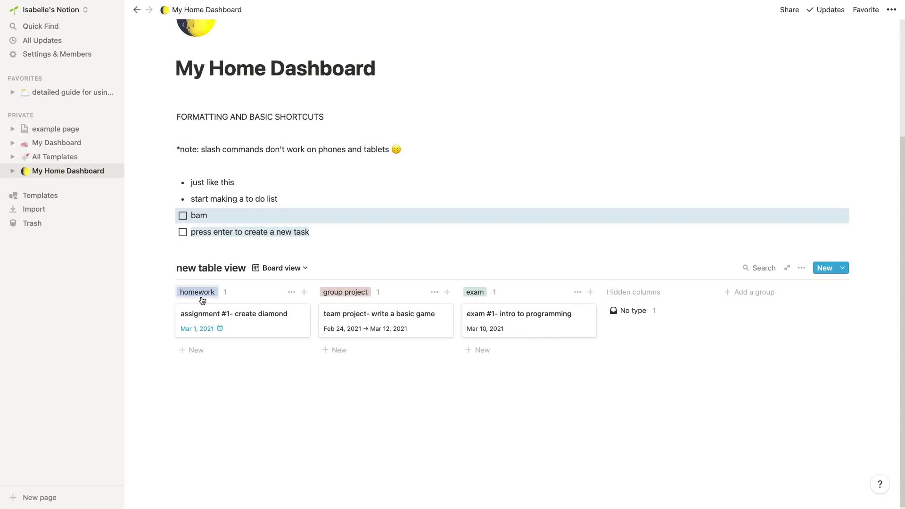
pyautogui.moveTo(201, 296)
pyautogui.mouseDown()
pyautogui.moveTo(389, 295)
pyautogui.moveTo(203, 293)
pyautogui.mouseUp()
# - Rename the Default view to 'Table view'
pyautogui.click(304, 268)
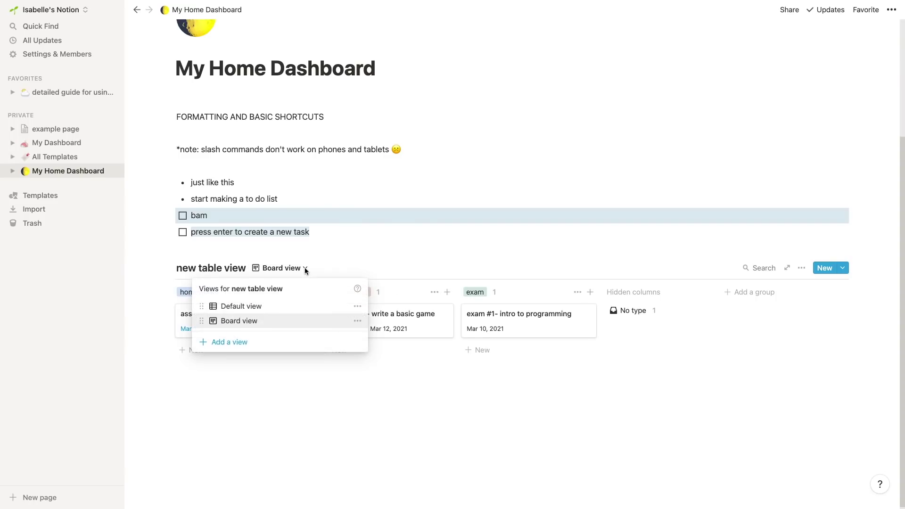
pyautogui.click(358, 306)
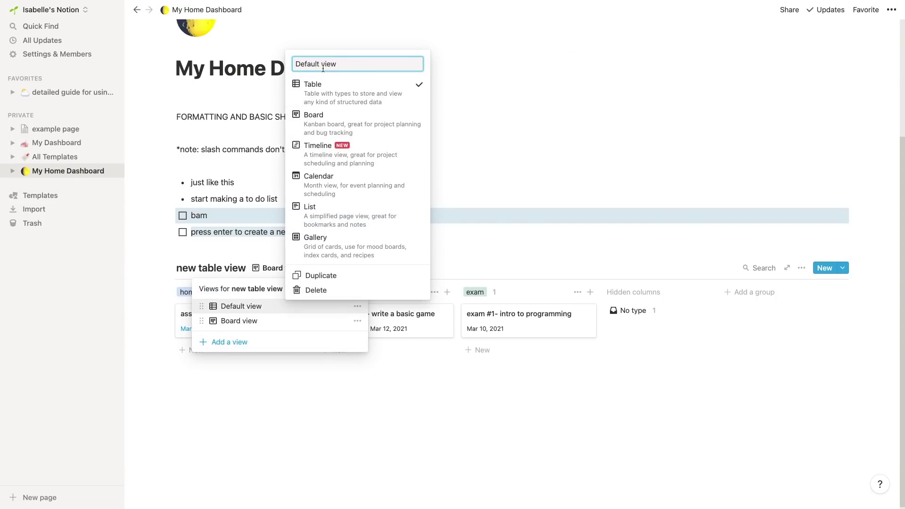
pyautogui.moveTo(322, 65); pyautogui.dragTo(290, 69)
pyautogui.write('Table')
pyautogui.press('Return')
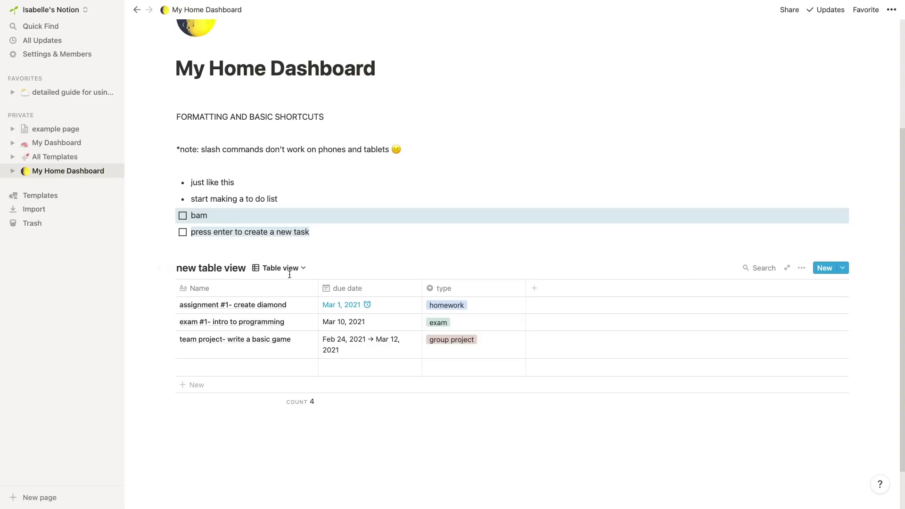
pyautogui.click(283, 268)
pyautogui.click(357, 306)
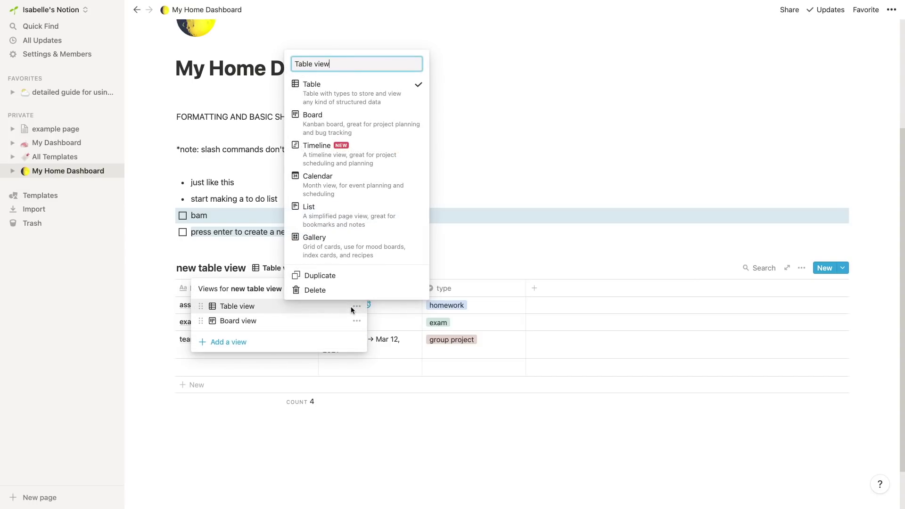
pyautogui.click(278, 330)
# - Add a Timeline view showing the three tasks across February–March 2021
pyautogui.click(243, 339)
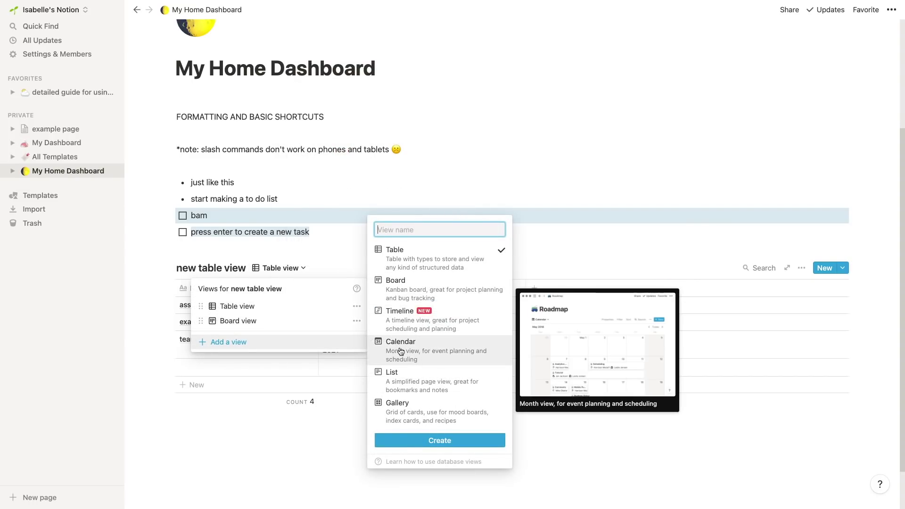
pyautogui.click(411, 328)
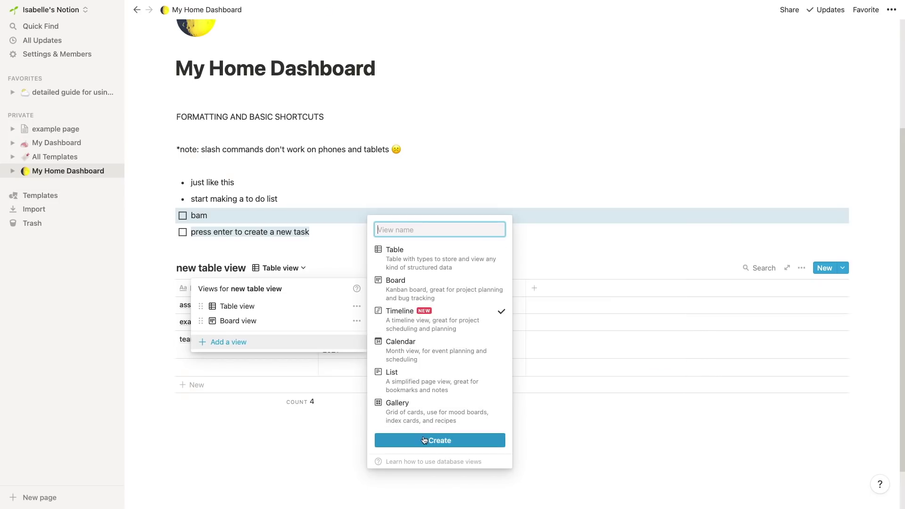
pyautogui.click(424, 440)
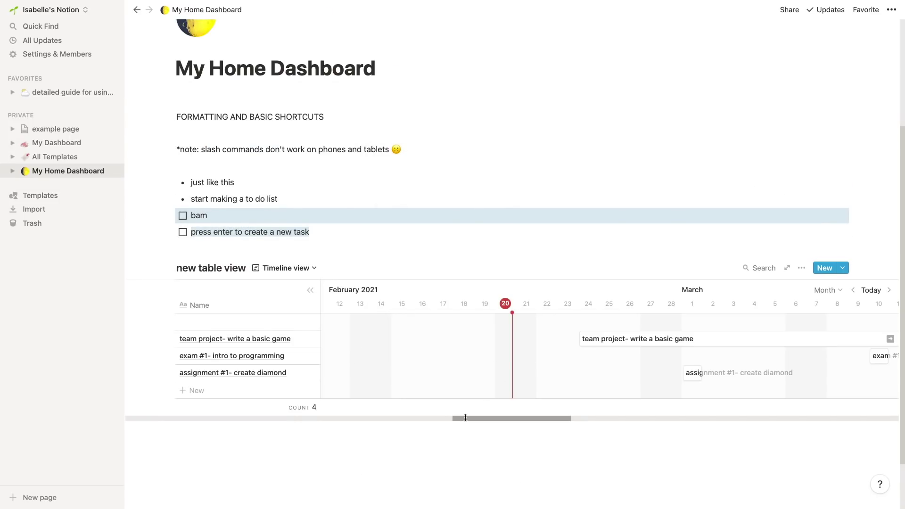
pyautogui.hscroll(10, 561, 355)
pyautogui.hscroll(-10, 436, 394)
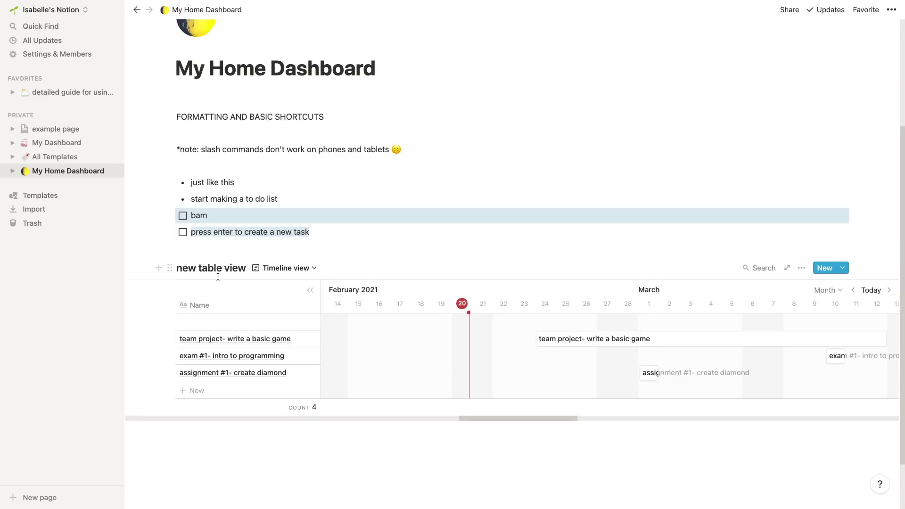
# - Insert a callout below the timeline with a quick-reminder note
pyautogui.scroll(-3, 218, 307)
pyautogui.click(221, 373)
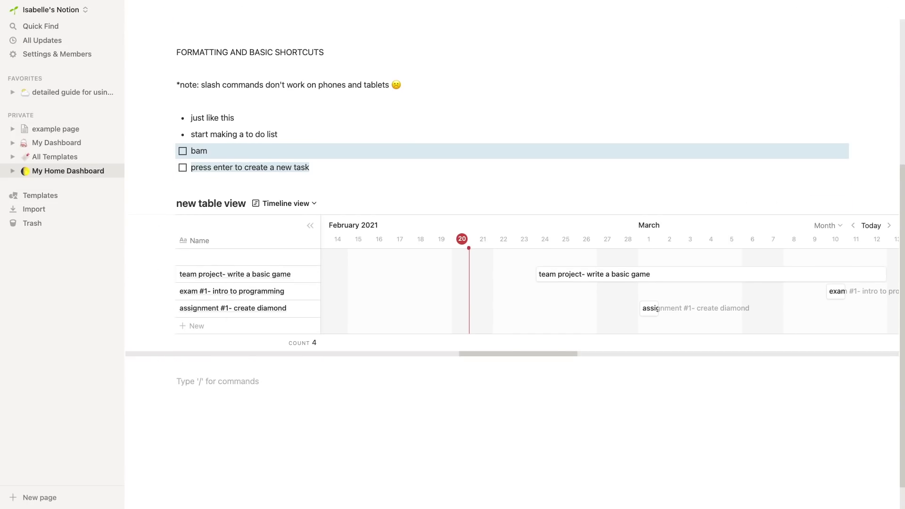
pyautogui.write('/call')
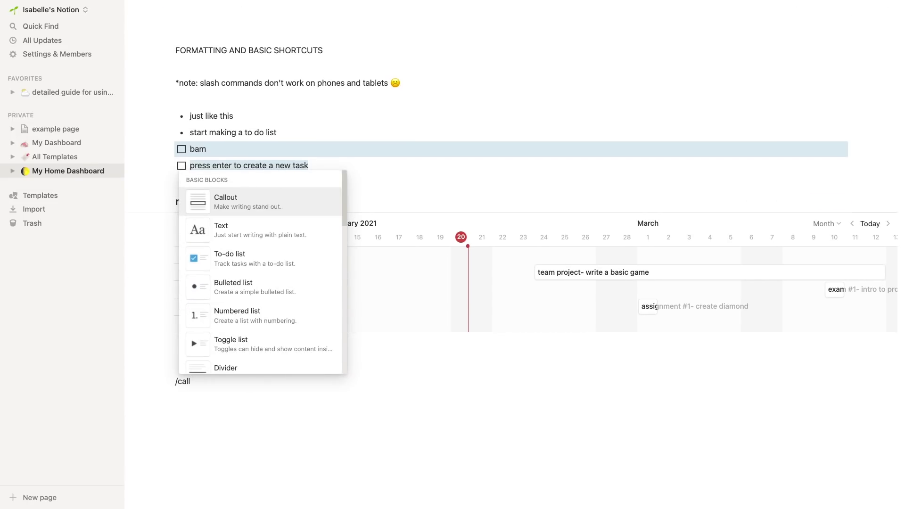
pyautogui.press('Return')
pyautogui.write('you can use this fo')
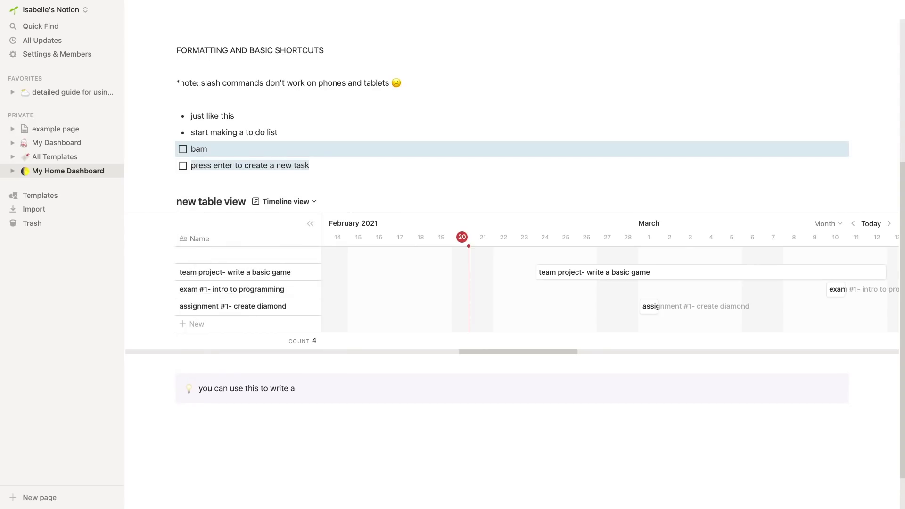
pyautogui.write(' write a quick reminder or q')
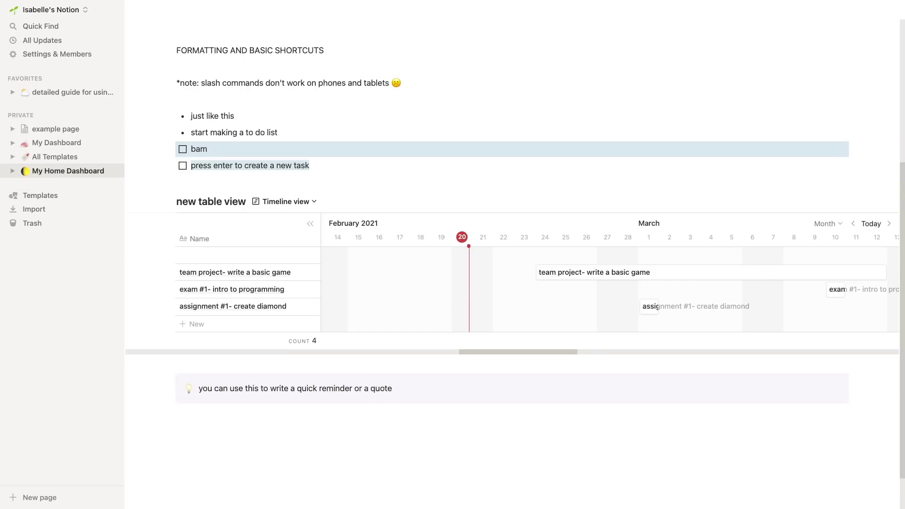
# - Add a code block beneath the callout using /code
pyautogui.press('Return')
pyautogui.press('Return')
pyautogui.write('/code')
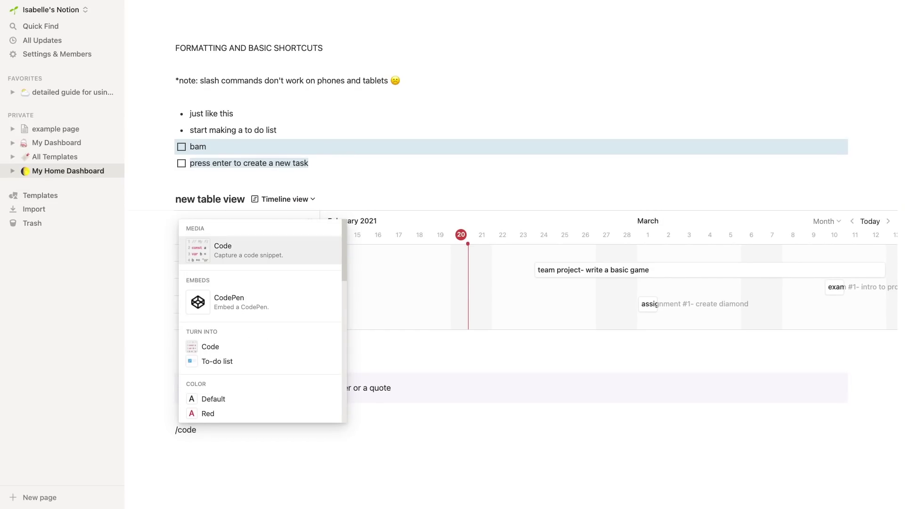
pyautogui.press('Return')
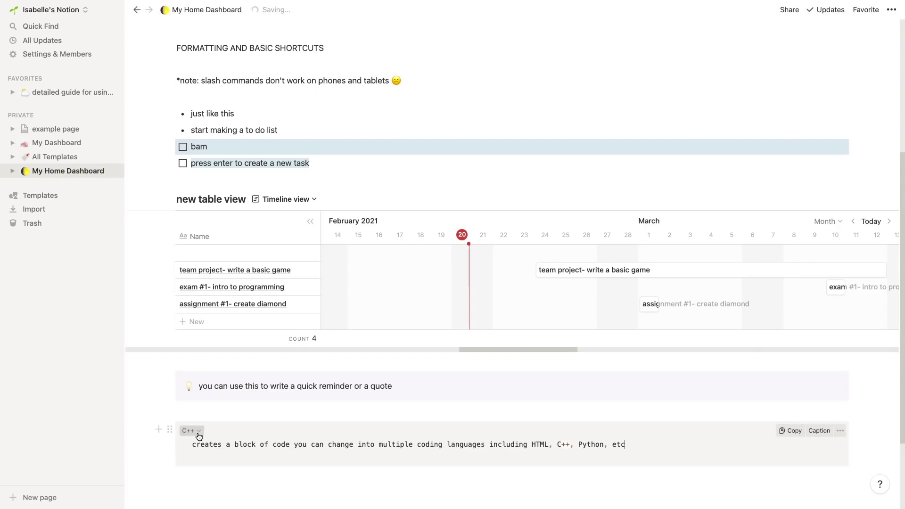
# - Set the code block's language to ABAP after briefly trying CoffeeScript
pyautogui.click(191, 431)
pyautogui.click(190, 309)
pyautogui.click(188, 431)
pyautogui.click(191, 307)
pyautogui.click(211, 436)
pyautogui.click(222, 269)
pyautogui.scroll(-2, 460, 391)
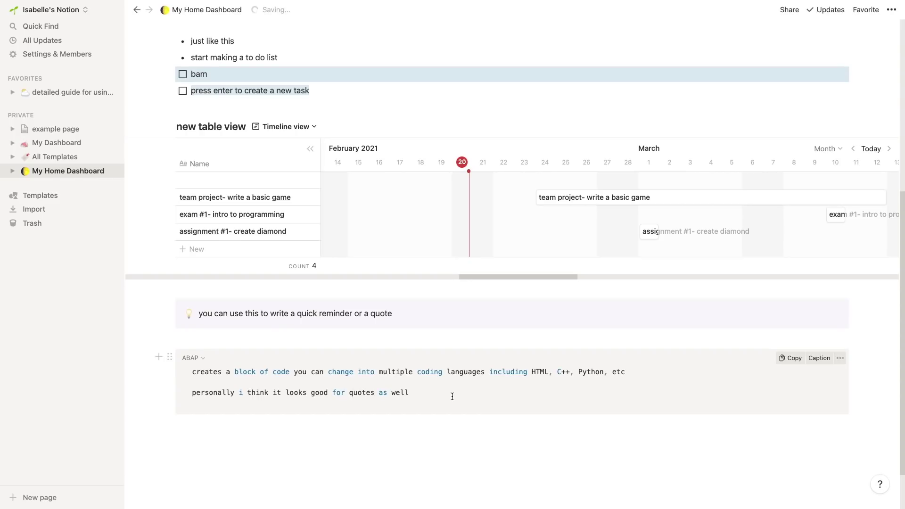
# - Bold 'well', italicise 'quotes' and colour 'block of code' red in the code block
pyautogui.doubleClick(399, 392)
pyautogui.click(430, 393)
pyautogui.doubleClick(361, 393)
pyautogui.click(468, 374)
pyautogui.click(409, 393)
pyautogui.moveTo(234, 372); pyautogui.dragTo(372, 378)
pyautogui.click(410, 353)
pyautogui.click(416, 338)
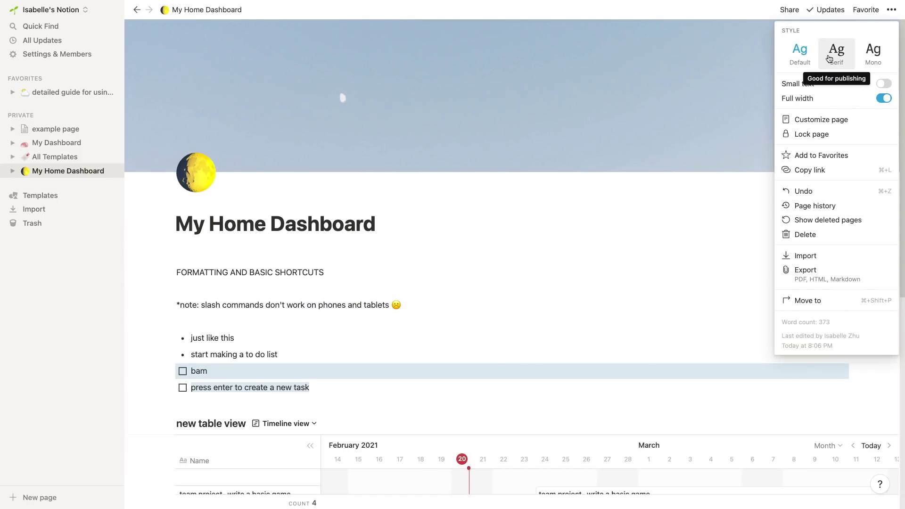
# - Switch My Home Dashboard's page font from Default through Serif to Mono
pyautogui.click(831, 59)
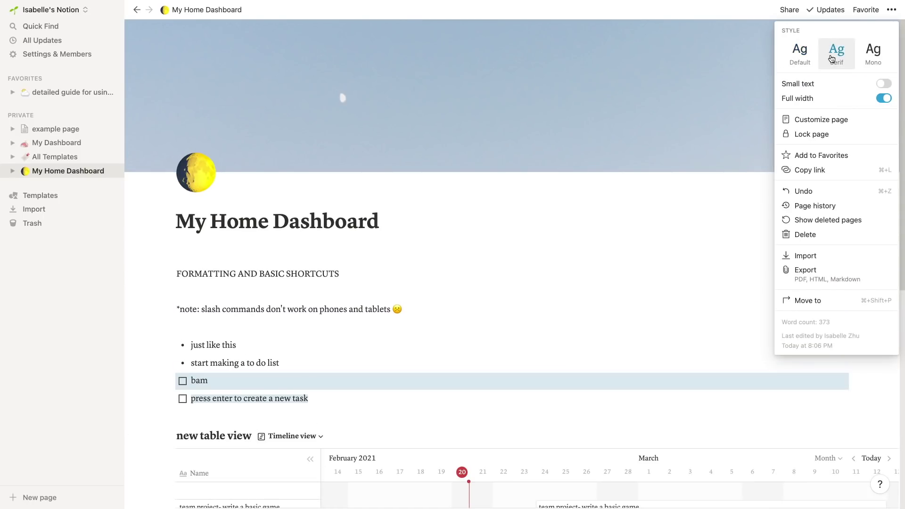
pyautogui.click(655, 239)
pyautogui.scroll(-6, 655, 238)
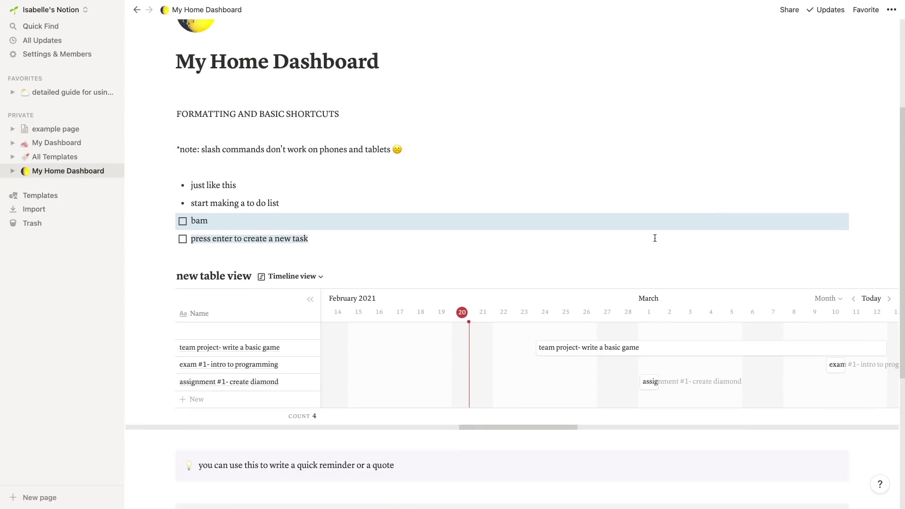
pyautogui.scroll(-2, 655, 238)
pyautogui.scroll(10, 653, 239)
pyautogui.click(891, 10)
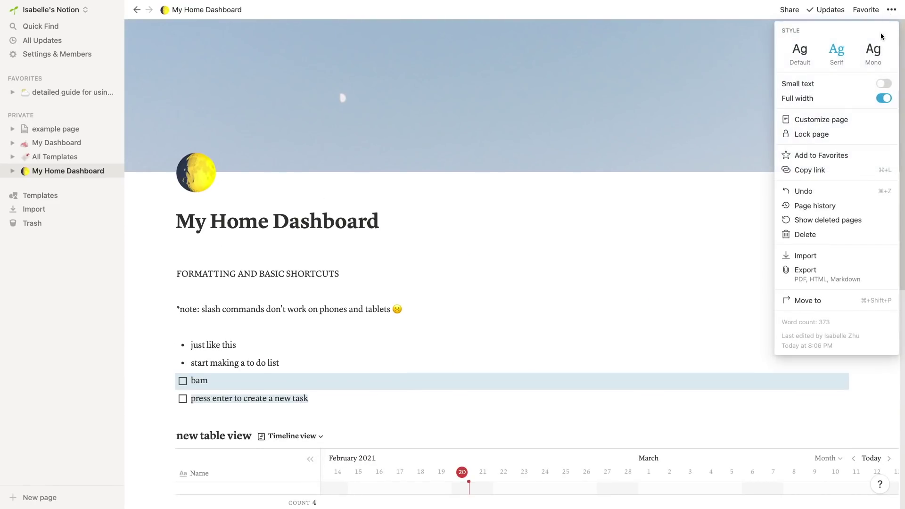
pyautogui.click(873, 53)
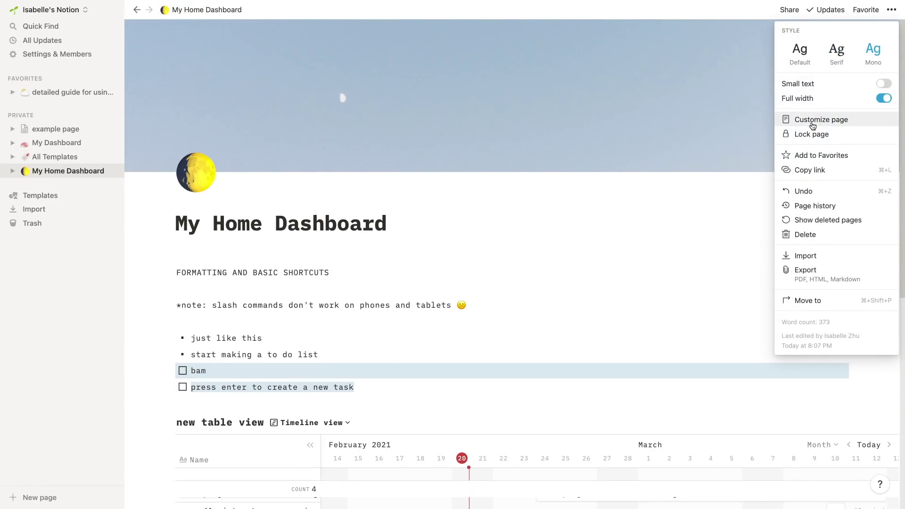
# - Toggle Small text on and off, then add and remove the page from Favorites
pyautogui.click(883, 85)
pyautogui.click(884, 84)
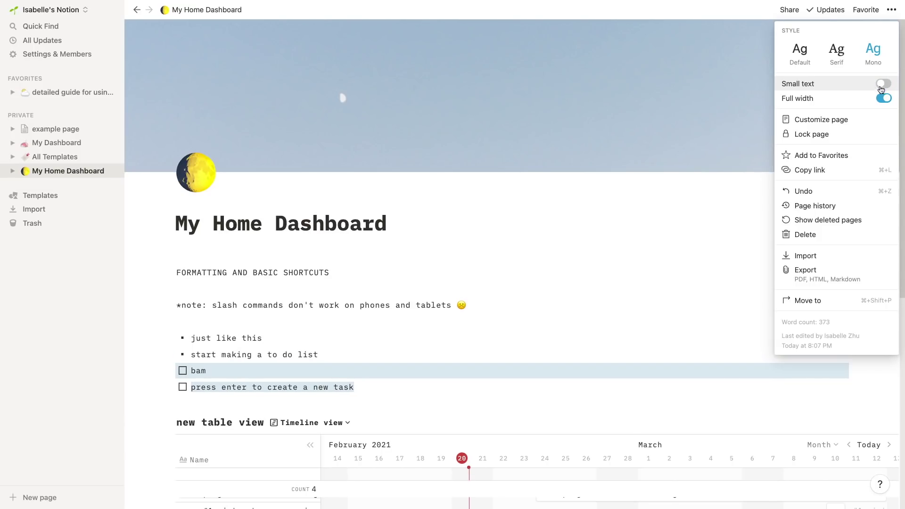
pyautogui.click(835, 156)
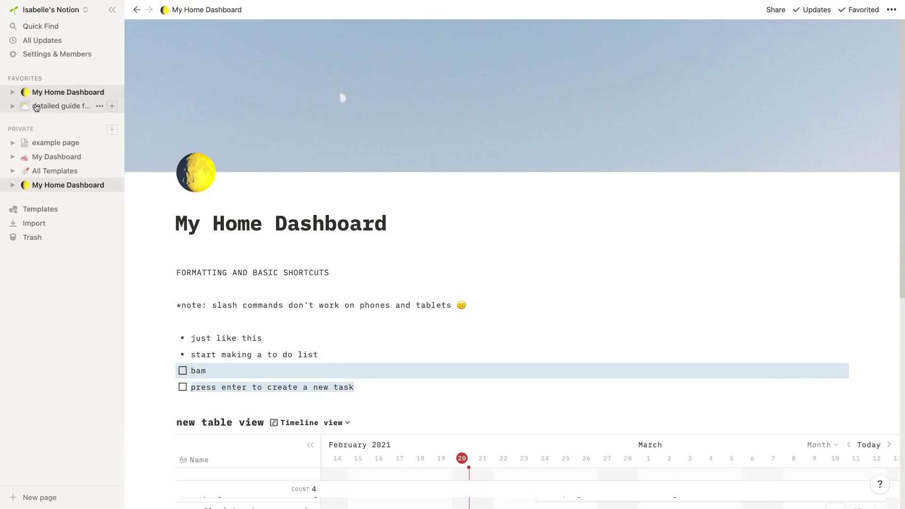
pyautogui.click(861, 10)
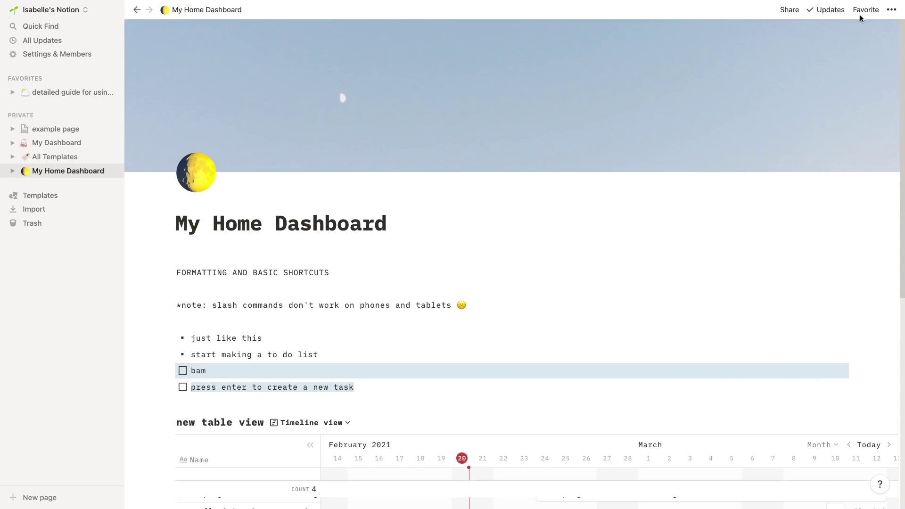
# - Generate Aesthetic Text styles of 'example text here' in Exoticfonts and copy a cursive variant
pyautogui.click(790, 10)
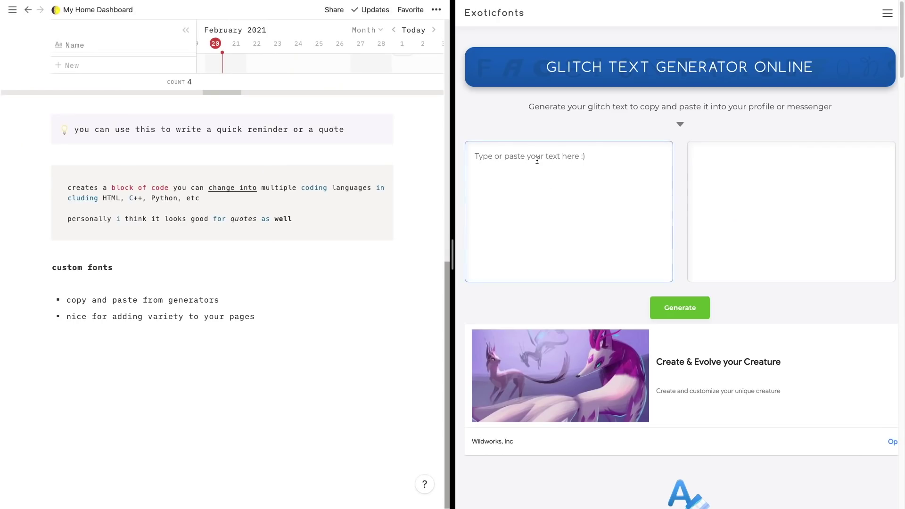
pyautogui.click(887, 12)
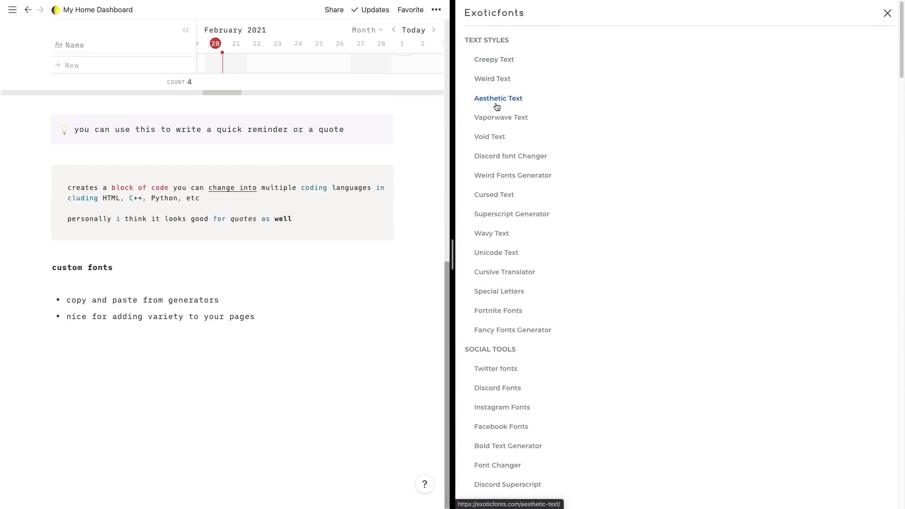
pyautogui.click(507, 99)
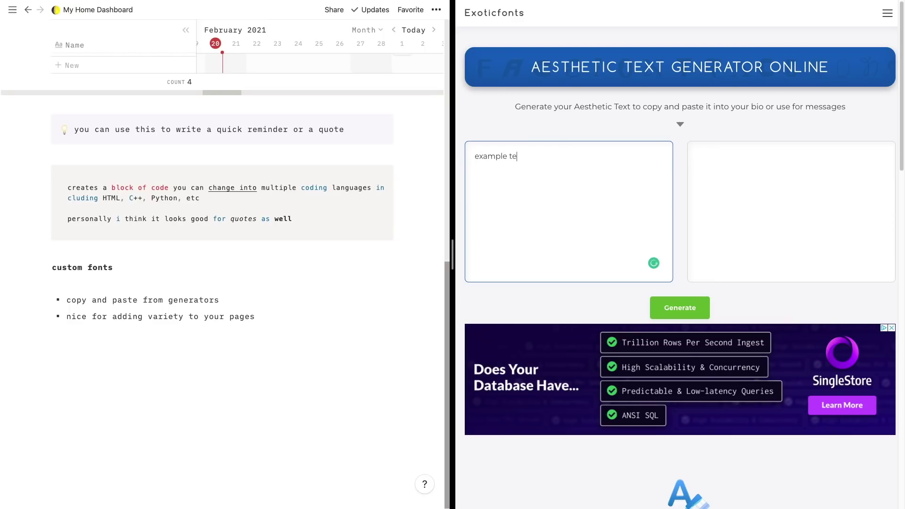
pyautogui.click(680, 308)
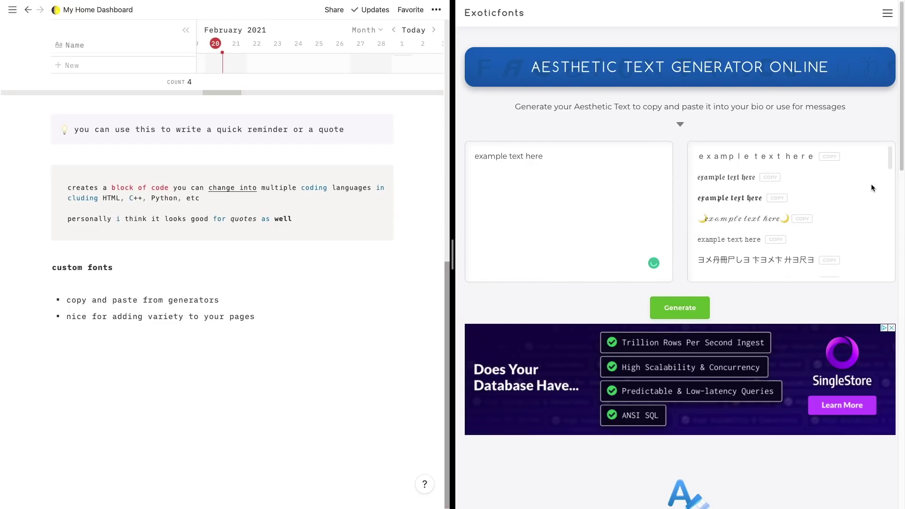
pyautogui.moveTo(890, 165); pyautogui.dragTo(890, 196)
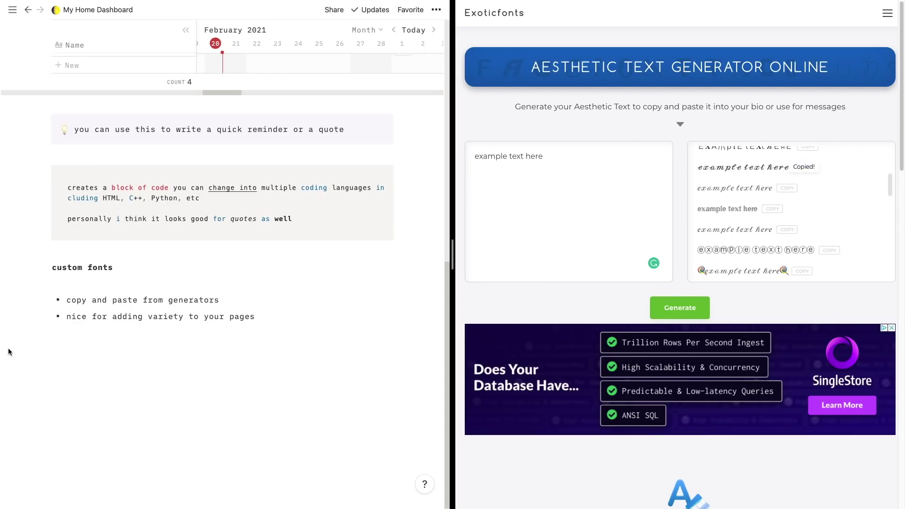
pyautogui.click(60, 356)
# - Paste the stylised 'example text here' into the empty block as a Heading 3
pyautogui.rightClick(58, 348)
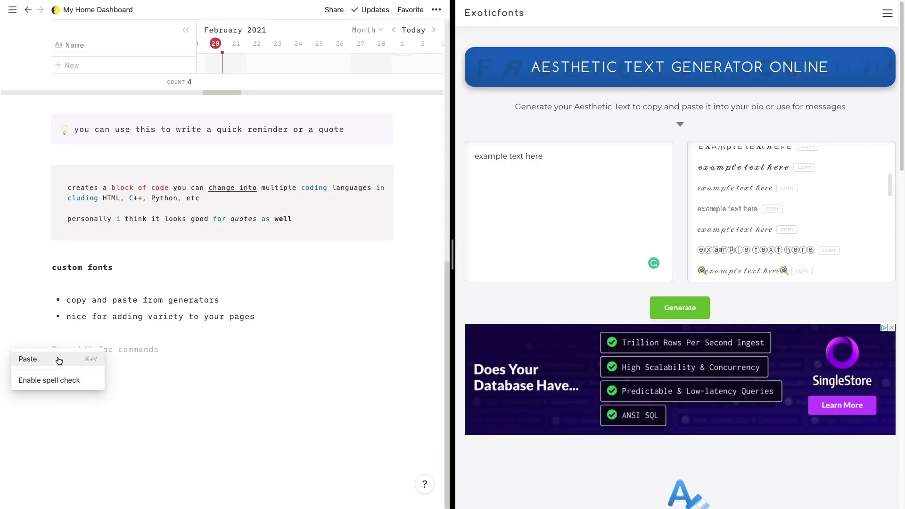
pyautogui.click(59, 359)
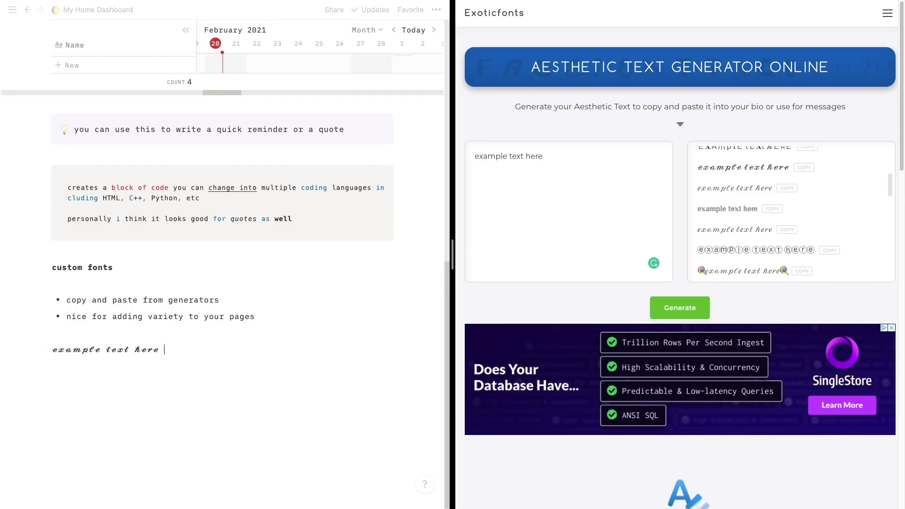
pyautogui.write('/h3')
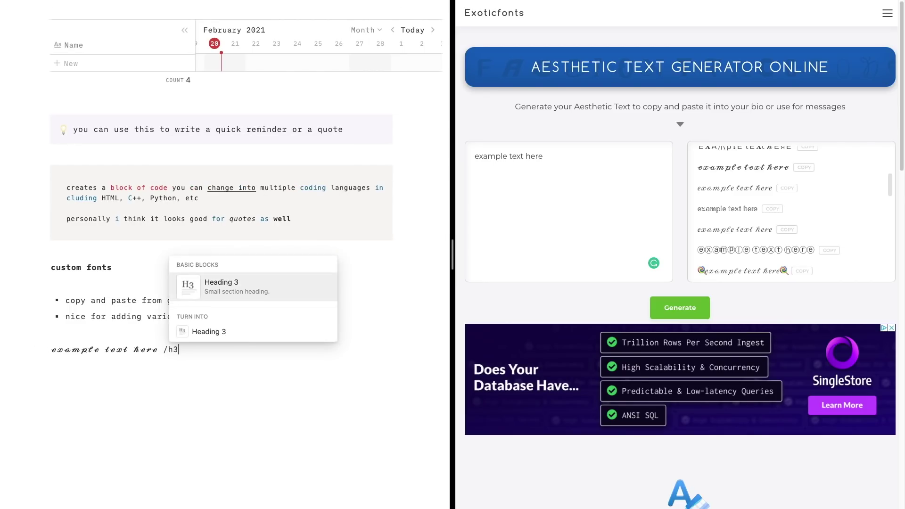
pyautogui.press('Return')
# - Cycle the heading through Heading 1 and Heading 2 back to Heading 3, then colour it red
pyautogui.write('/tur')
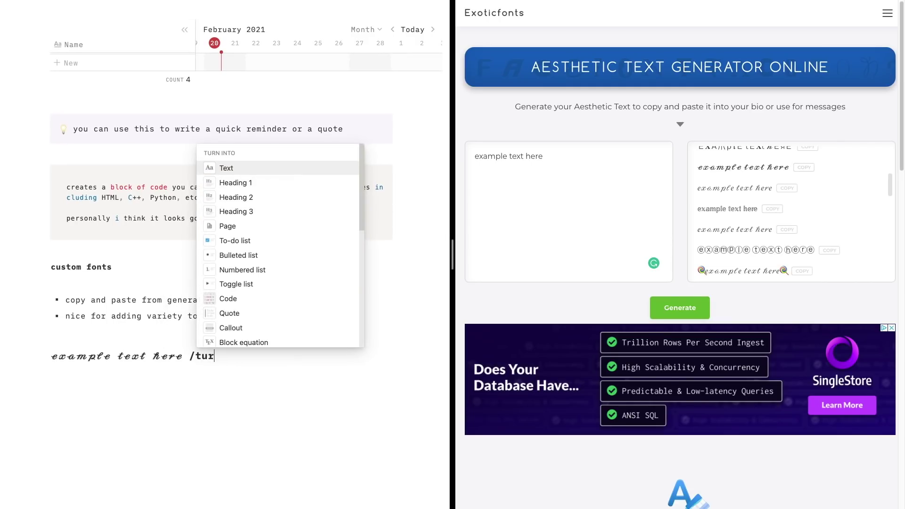
pyautogui.write('nh')
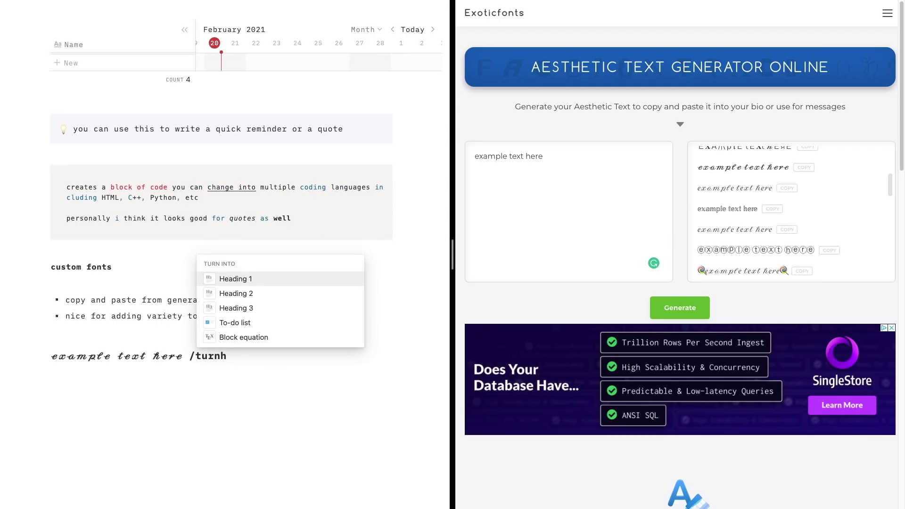
pyautogui.write('1')
pyautogui.press('Return')
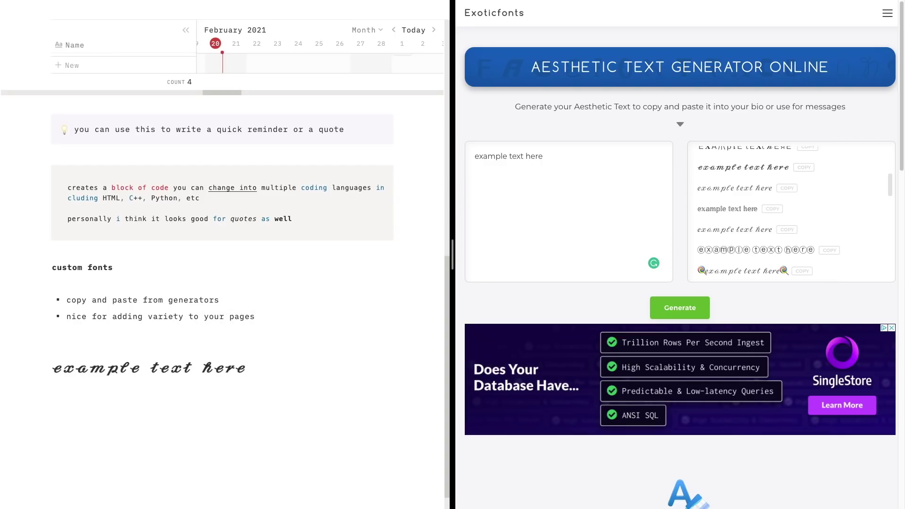
pyautogui.write('/turn')
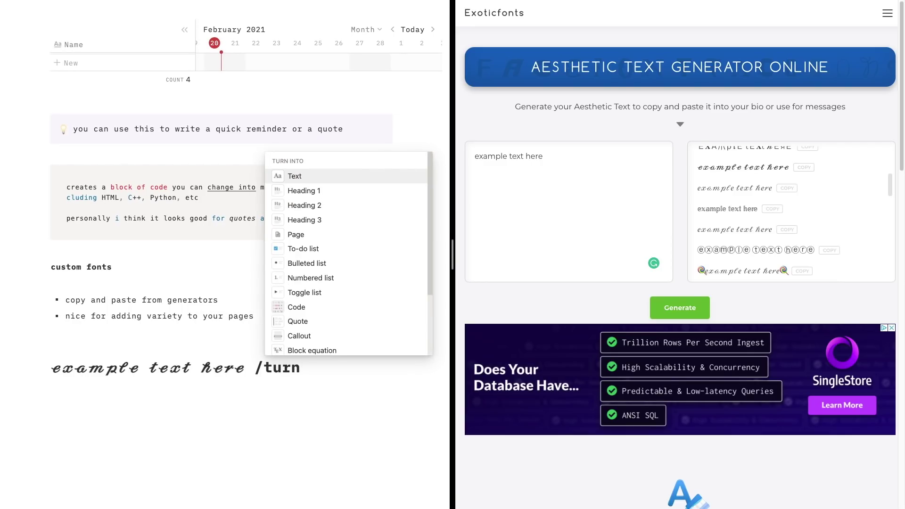
pyautogui.write('h2')
pyautogui.press('Return')
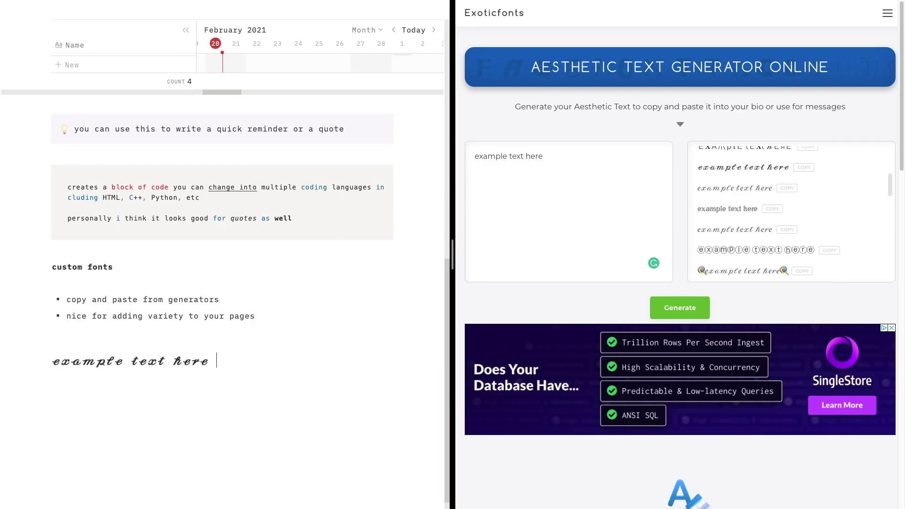
pyautogui.write('/turn')
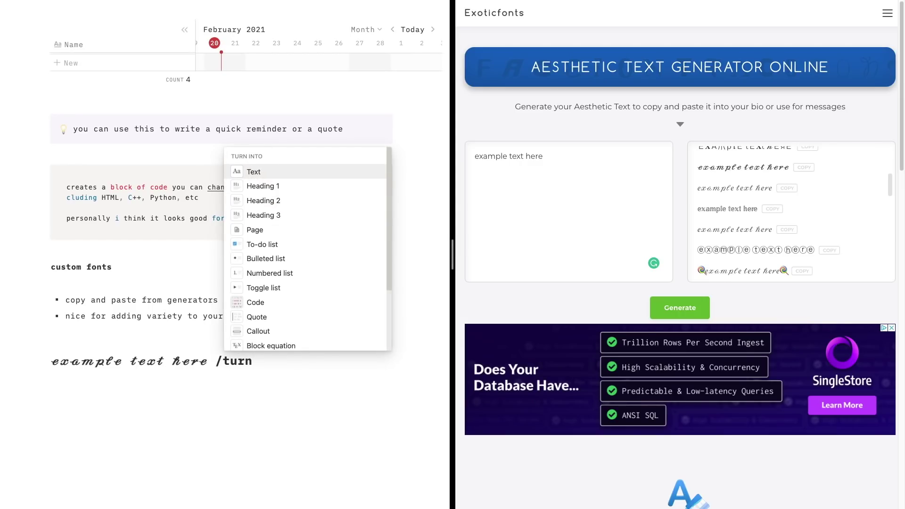
pyautogui.write('h3')
pyautogui.press('Return')
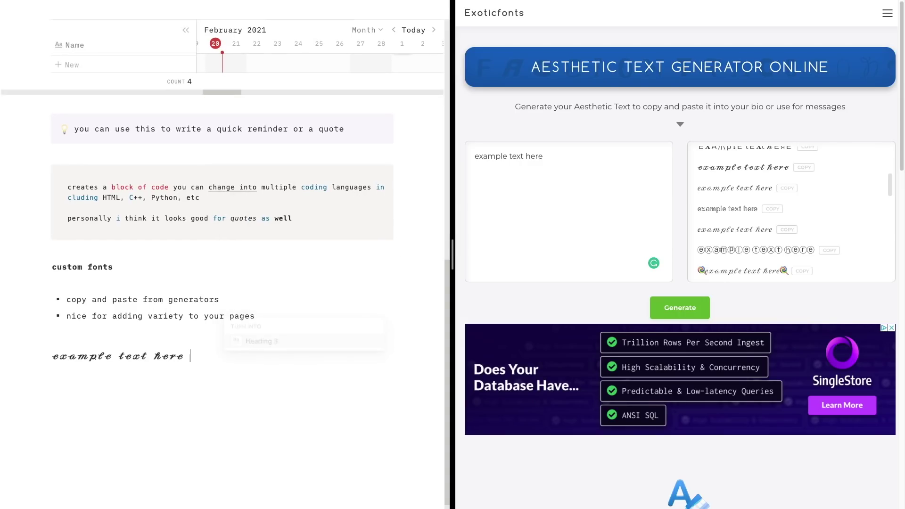
pyautogui.write('/co')
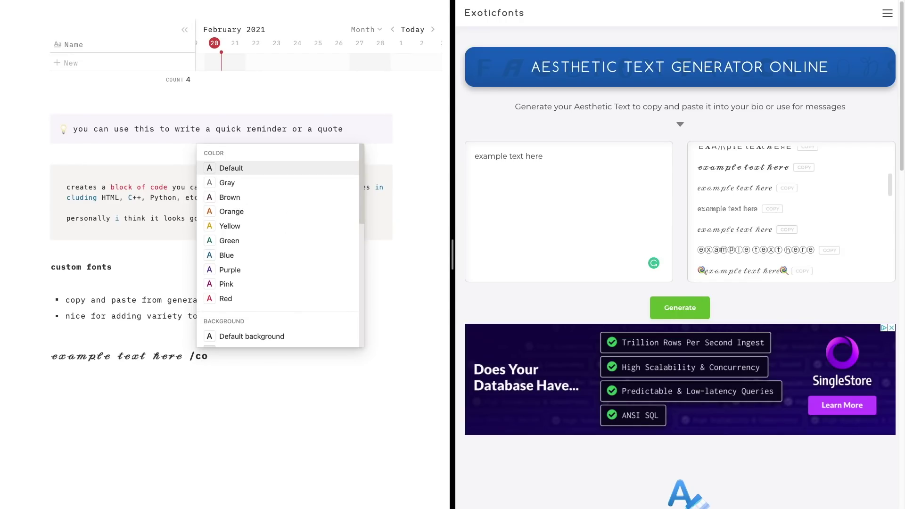
pyautogui.write('lred')
pyautogui.press('Return')
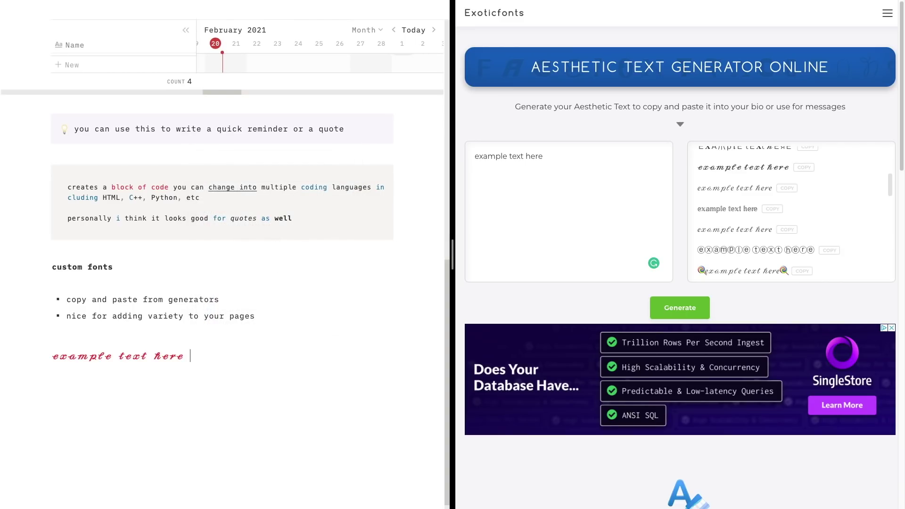
pyautogui.write('/col')
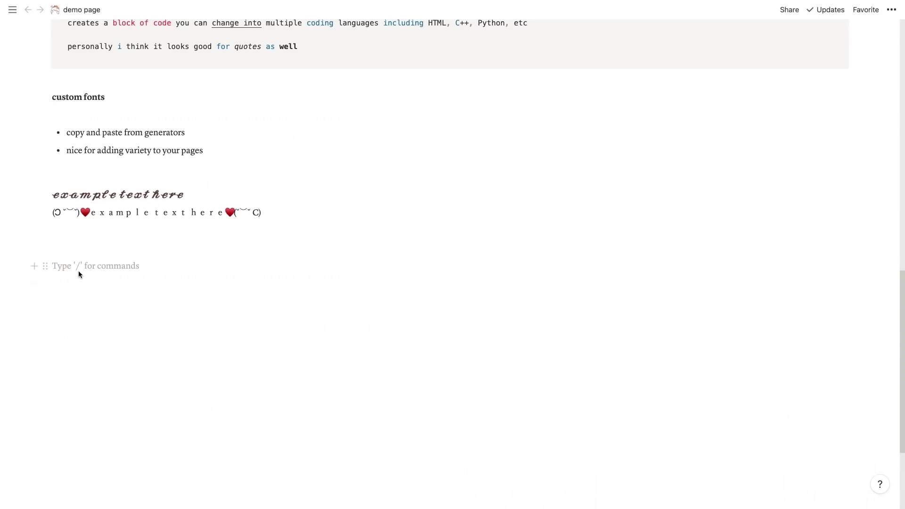
# - Create a 'subpage' page block under demo page, move it up a line, and open it
pyautogui.write('/page')
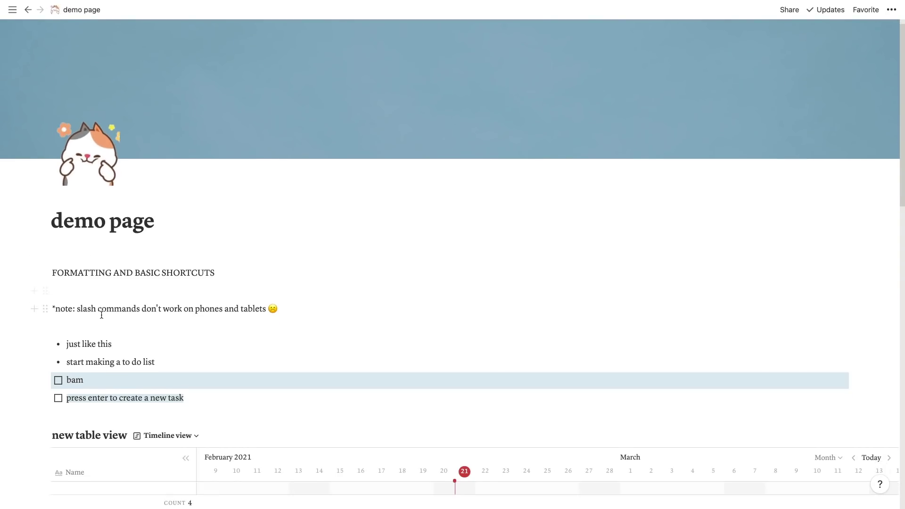
pyautogui.scroll(-4, 101, 317)
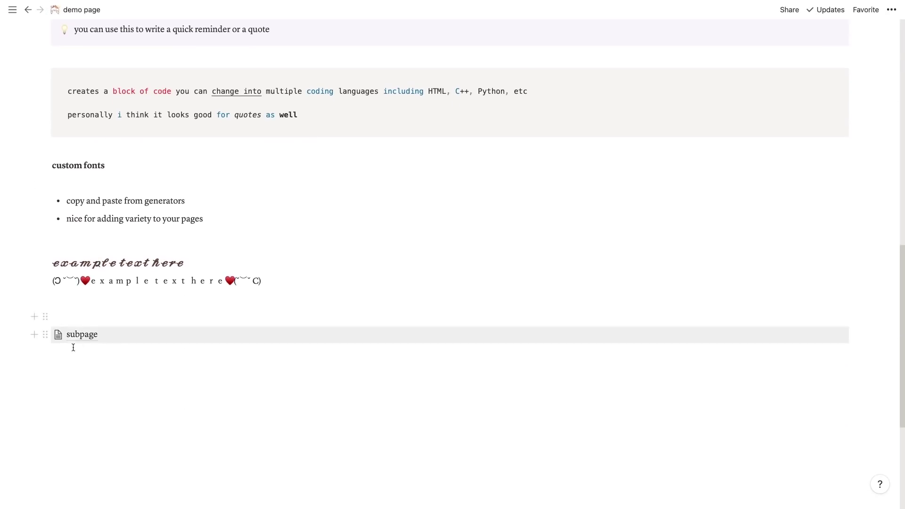
pyautogui.moveTo(55, 331); pyautogui.dragTo(53, 315)
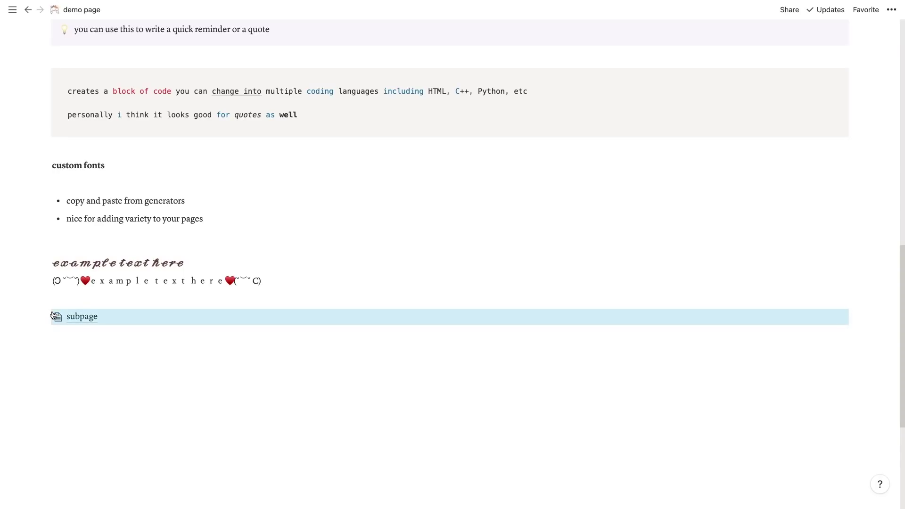
pyautogui.click(13, 10)
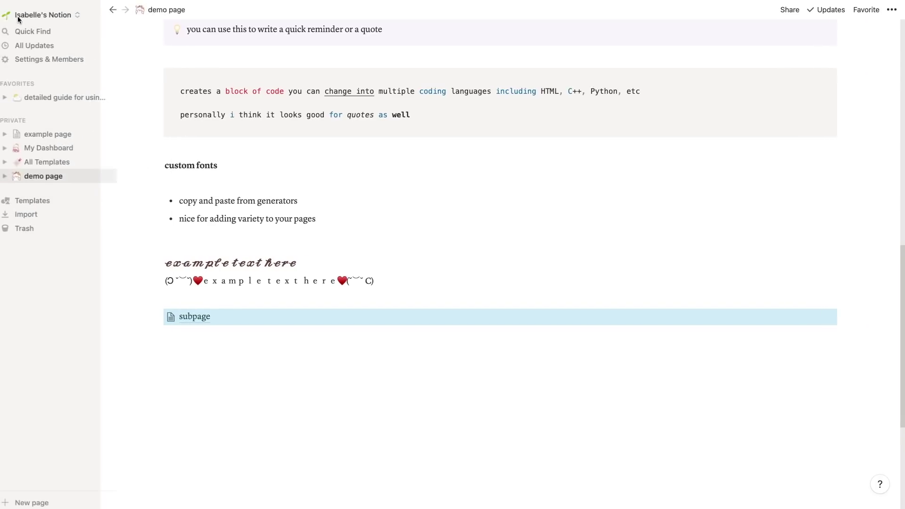
pyautogui.click(13, 171)
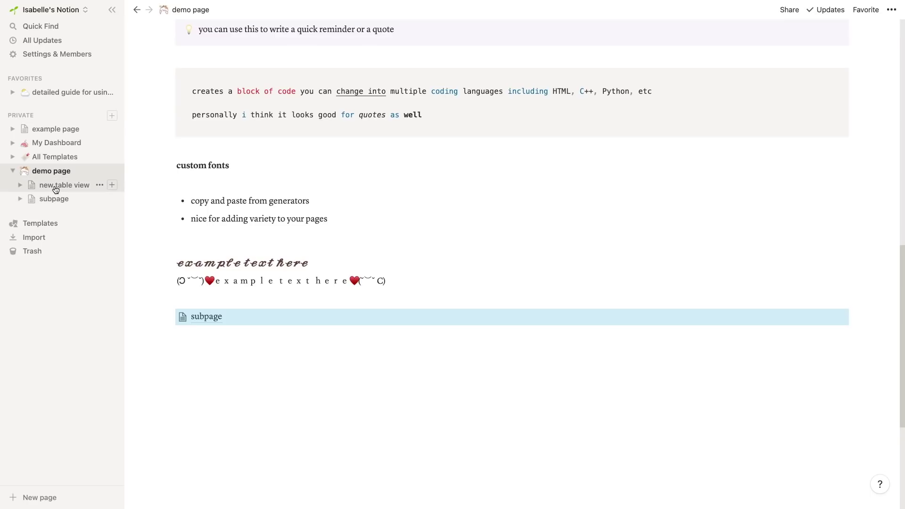
pyautogui.click(56, 189)
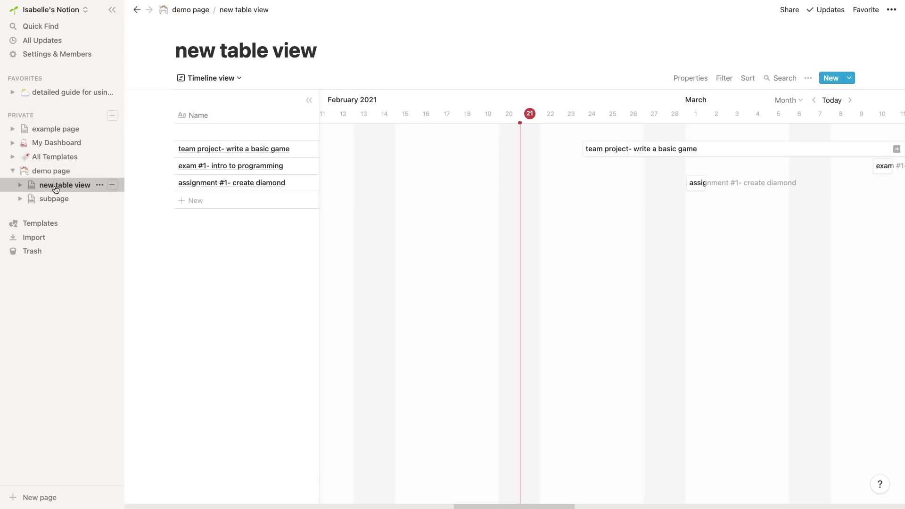
pyautogui.click(54, 200)
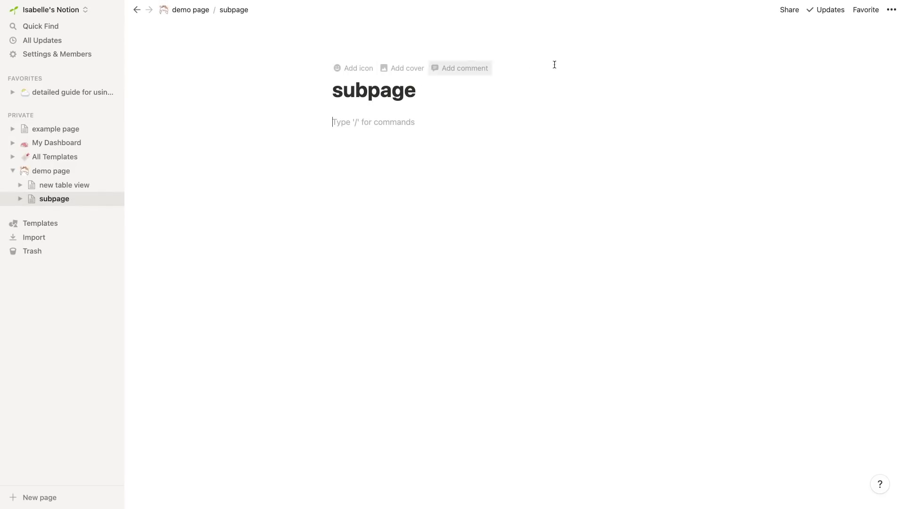
# - Make subpage full width and give it a plain yellow cover
pyautogui.click(889, 10)
pyautogui.click(881, 94)
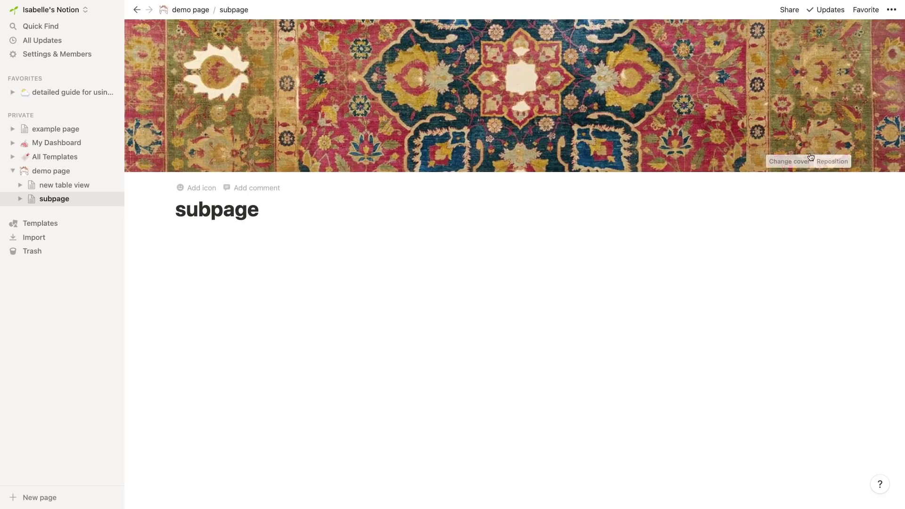
pyautogui.click(792, 163)
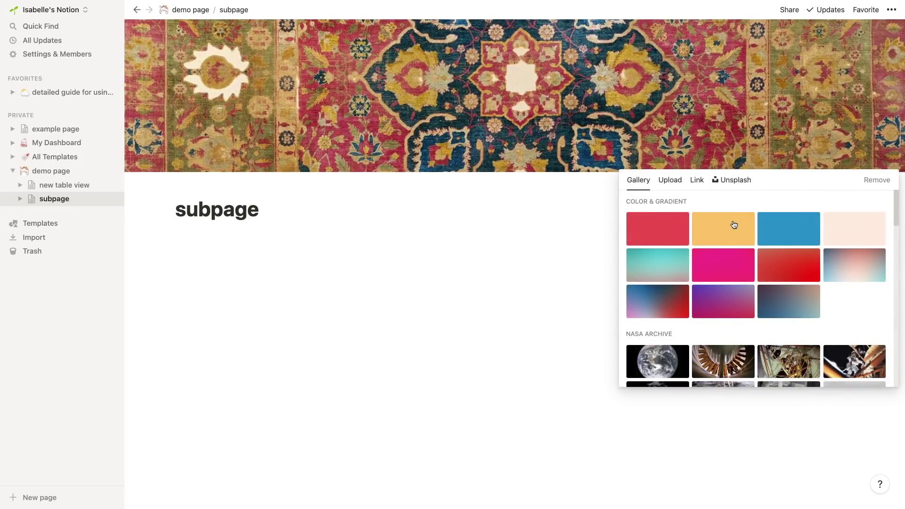
pyautogui.click(717, 233)
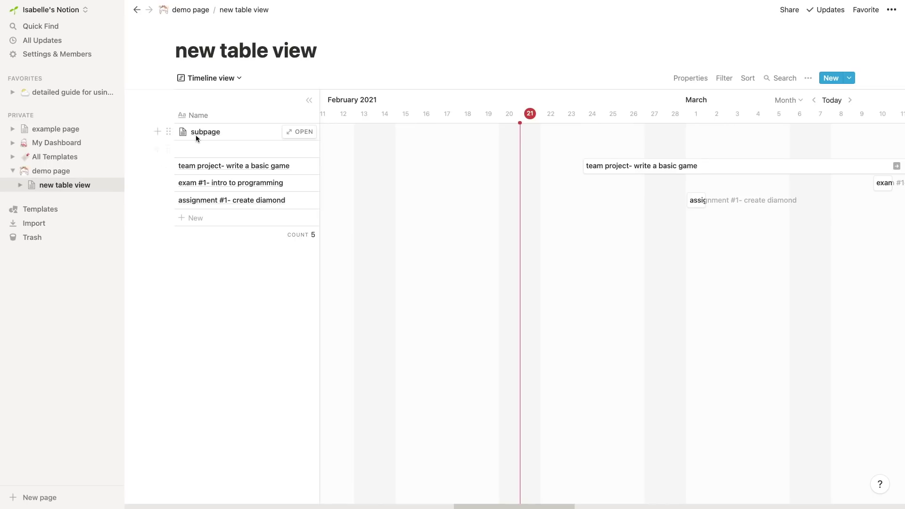
pyautogui.click(203, 129)
# - Scroll down My Dashboard to the Manga Bookshelf link in the personal section
pyautogui.click(690, 49)
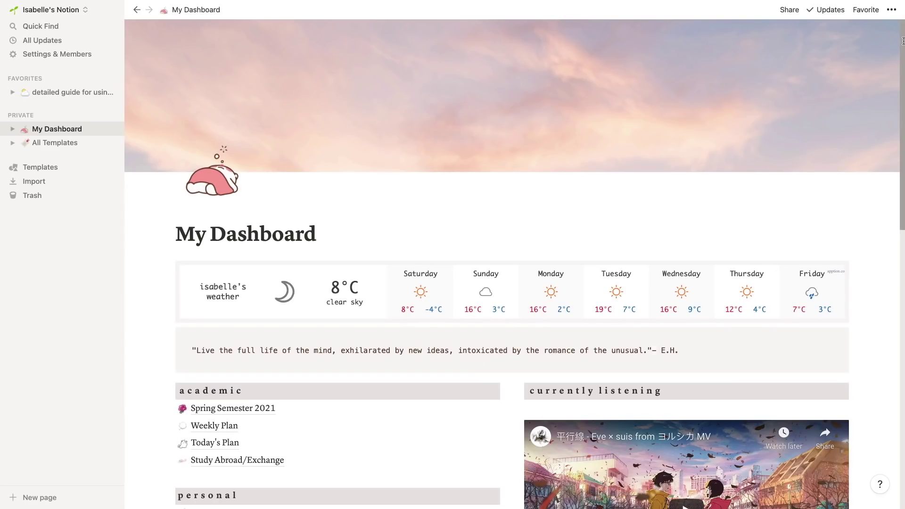
pyautogui.moveTo(903, 41); pyautogui.dragTo(890, 231)
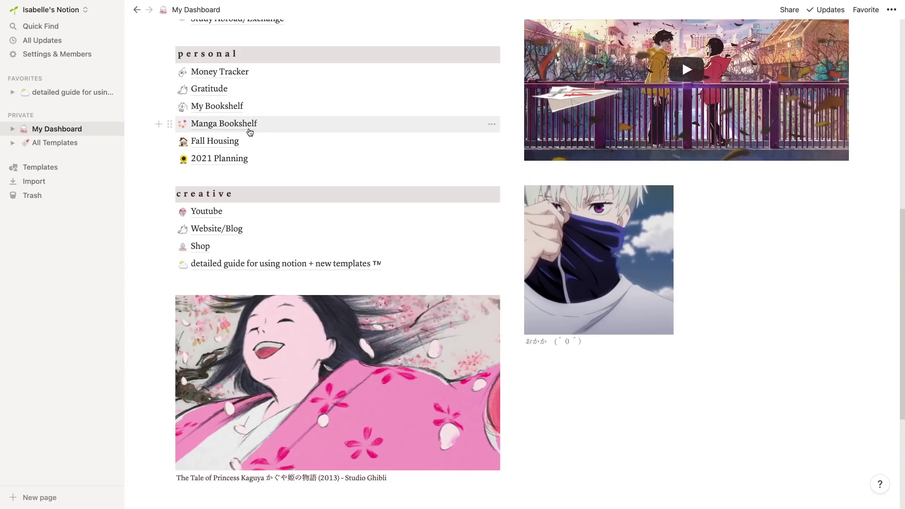
# - Search Giphy for 'cute cat' GIFs and scroll through the results
pyautogui.click(249, 127)
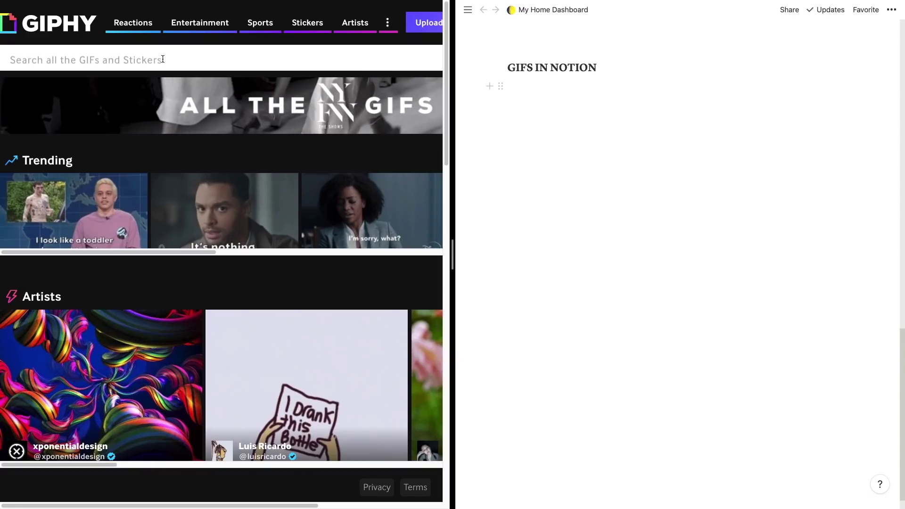
pyautogui.write('cute cat')
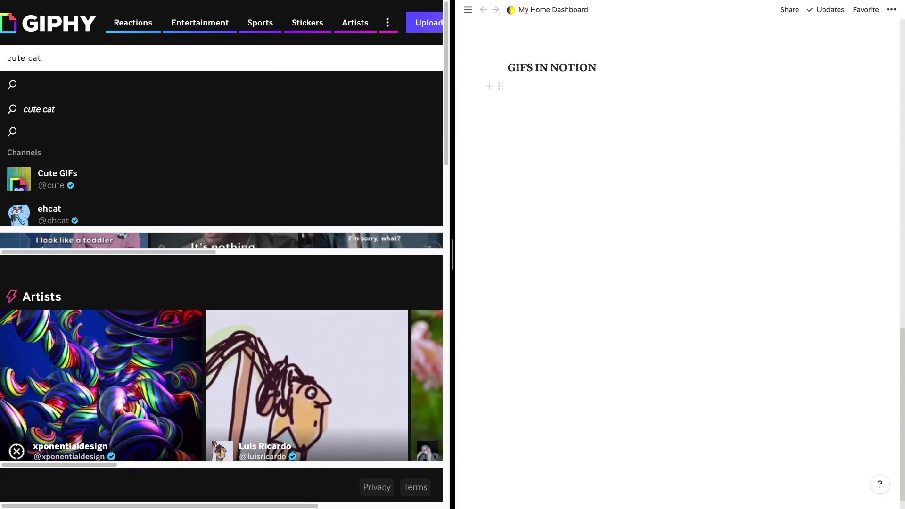
pyautogui.press('Return')
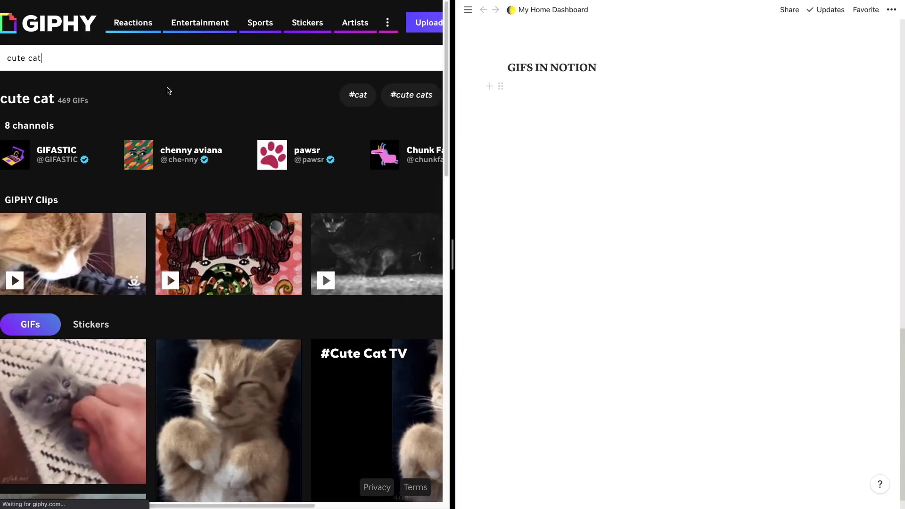
pyautogui.scroll(-5, 125, 136)
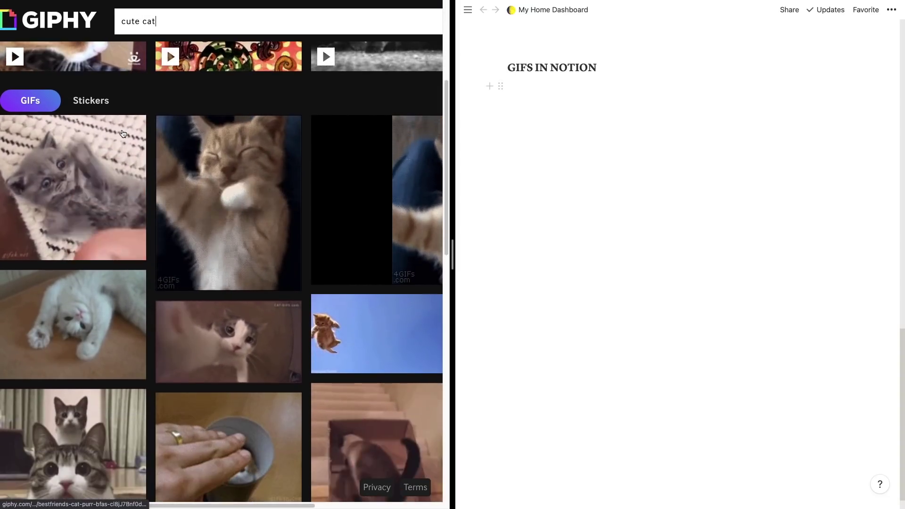
pyautogui.scroll(-2, 125, 135)
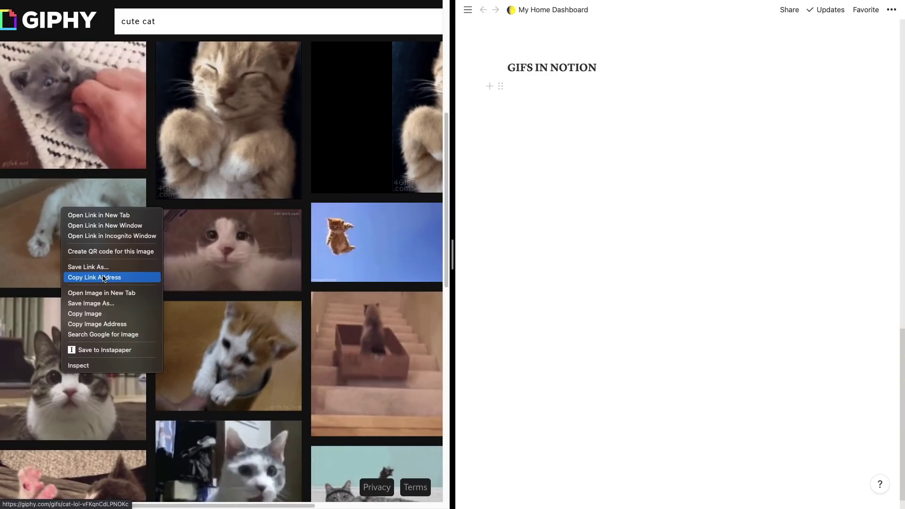
# - Copy the lying cat GIF's link from Giphy and embed it in the empty Notion block
pyautogui.click(104, 278)
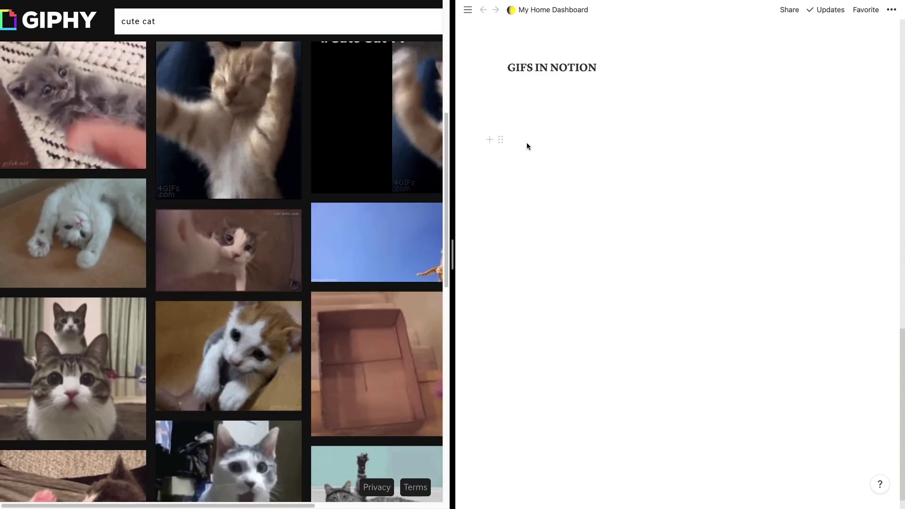
pyautogui.click(523, 138)
pyautogui.rightClick(521, 138)
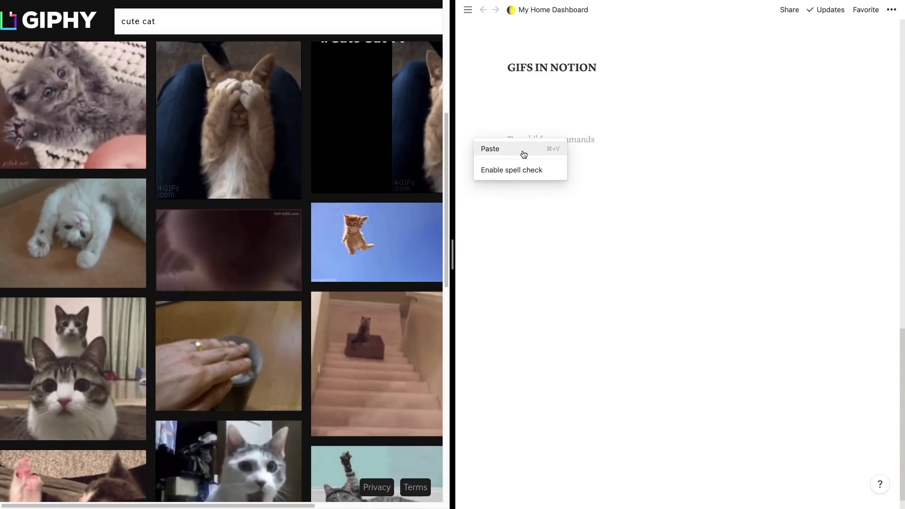
pyautogui.click(524, 154)
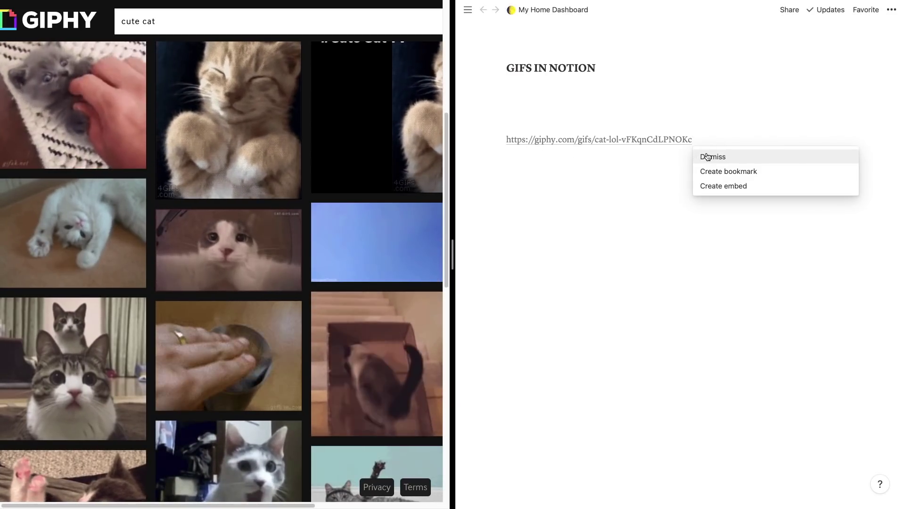
pyautogui.click(715, 188)
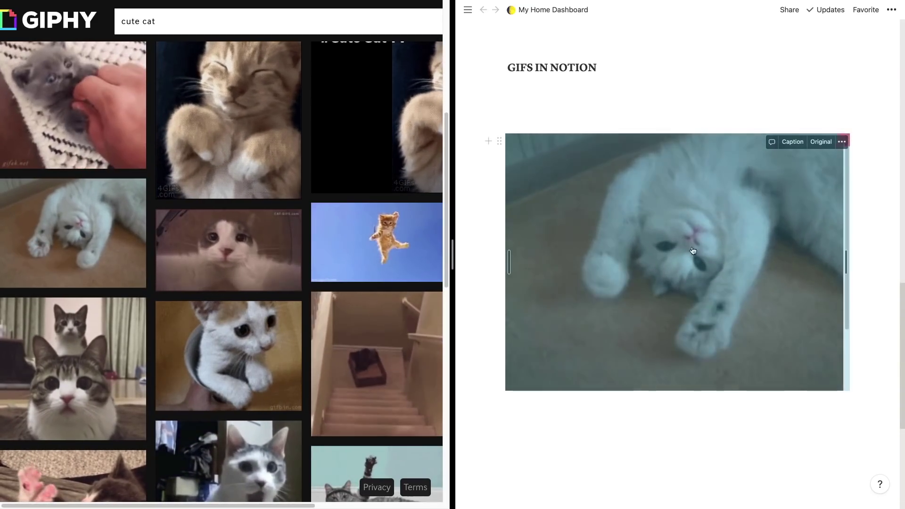
# - Shrink the cat GIF and move it directly under the GIFS IN NOTION heading
pyautogui.click(592, 401)
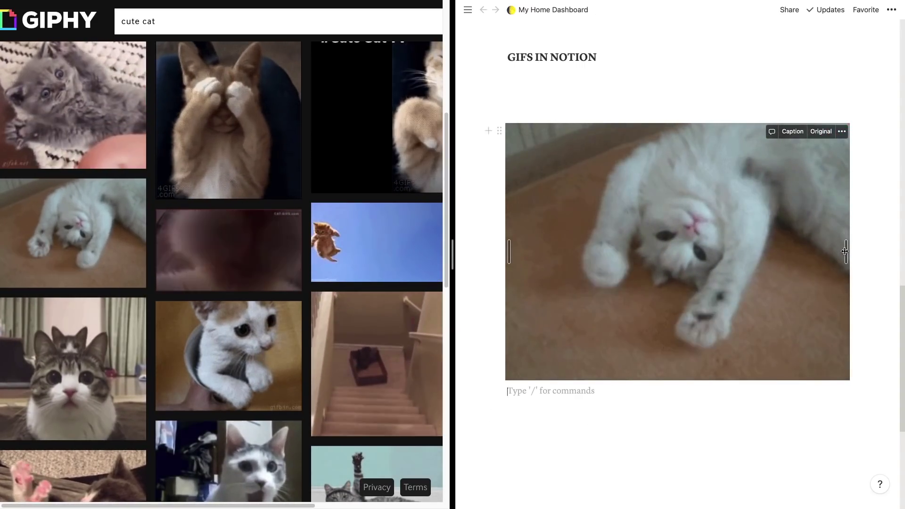
pyautogui.moveTo(848, 252); pyautogui.dragTo(753, 239)
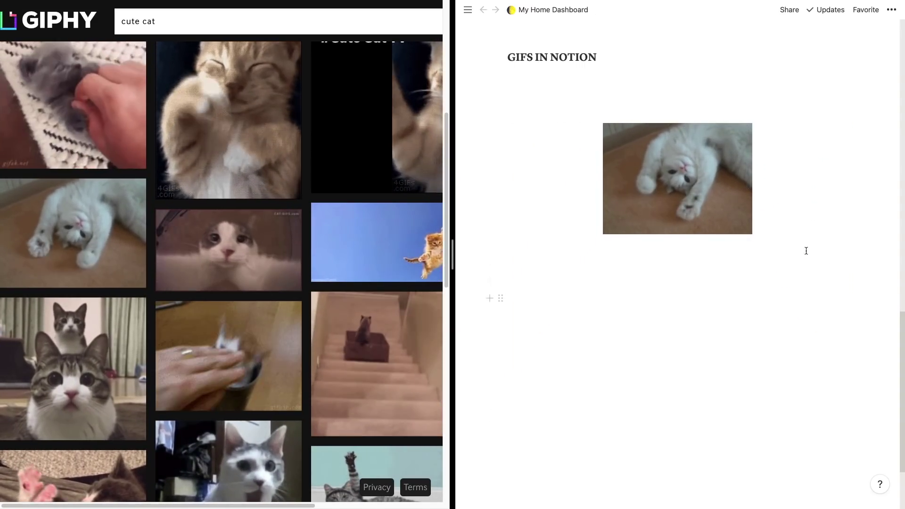
pyautogui.moveTo(597, 130); pyautogui.dragTo(512, 72)
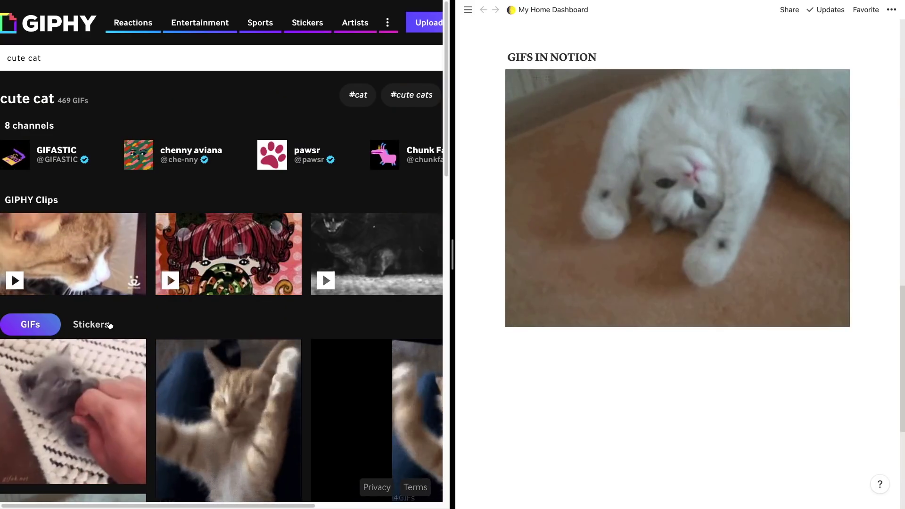
# - Copy the calico flower cat sticker from Giphy Stickers and embed it below the kitten GIF
pyautogui.click(109, 325)
pyautogui.scroll(-5, 137, 288)
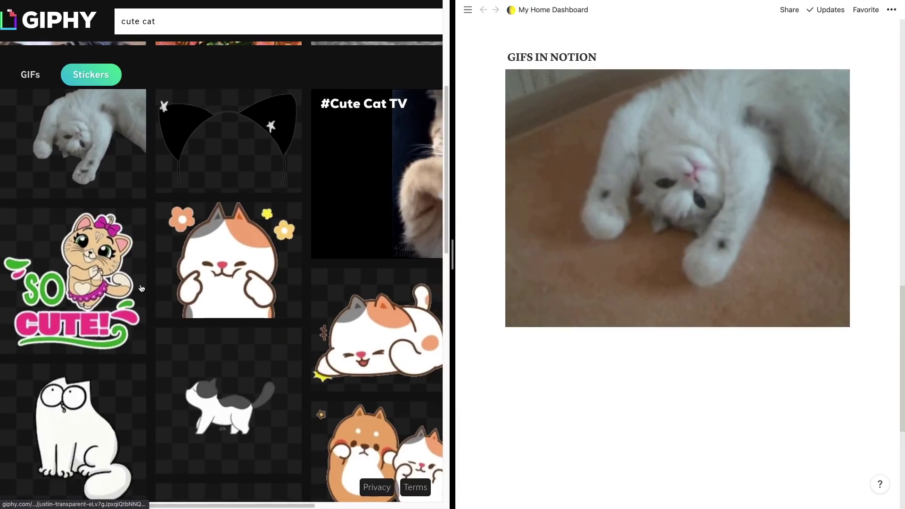
pyautogui.scroll(-2, 141, 289)
pyautogui.rightClick(239, 236)
pyautogui.click(264, 348)
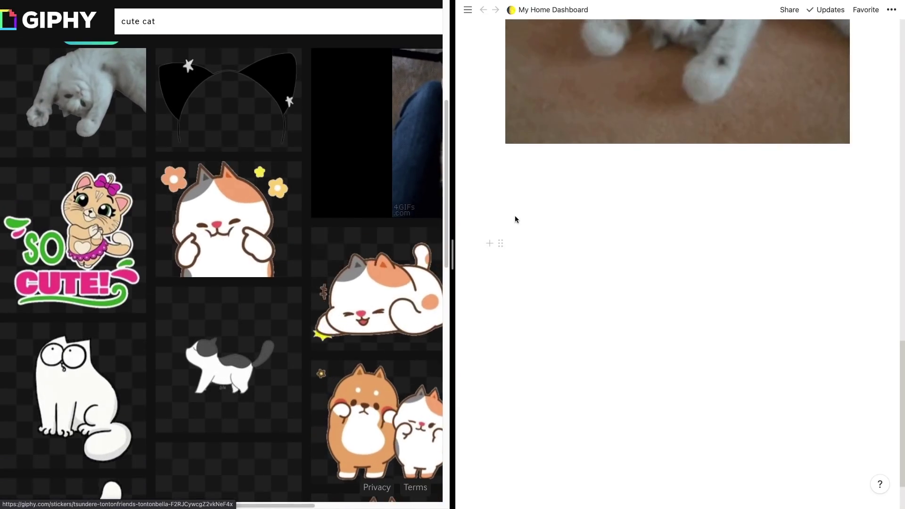
pyautogui.click(522, 194)
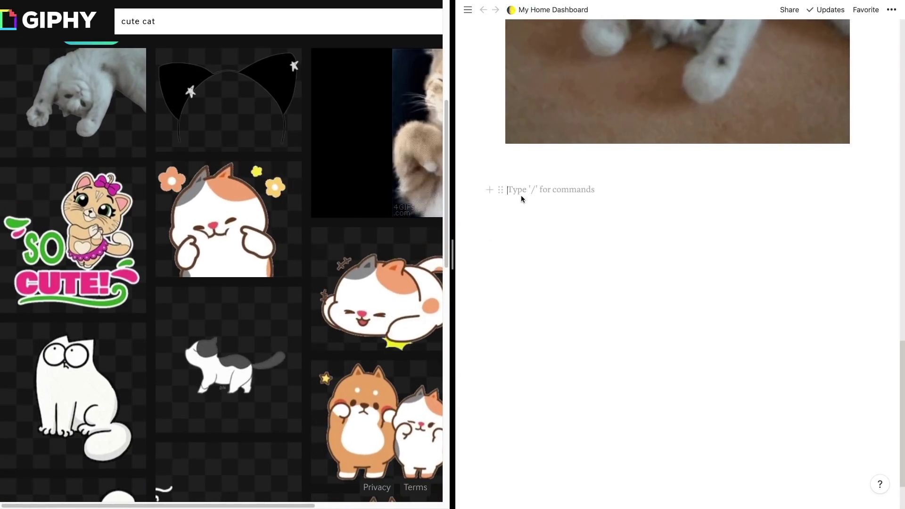
pyautogui.hotkey('ctrl', 'v')
pyautogui.click(754, 235)
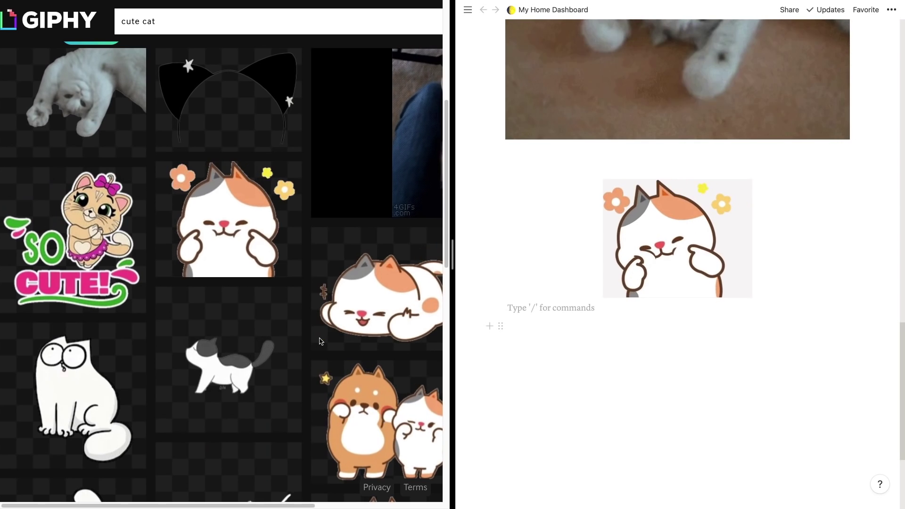
pyautogui.scroll(-3, 307, 333)
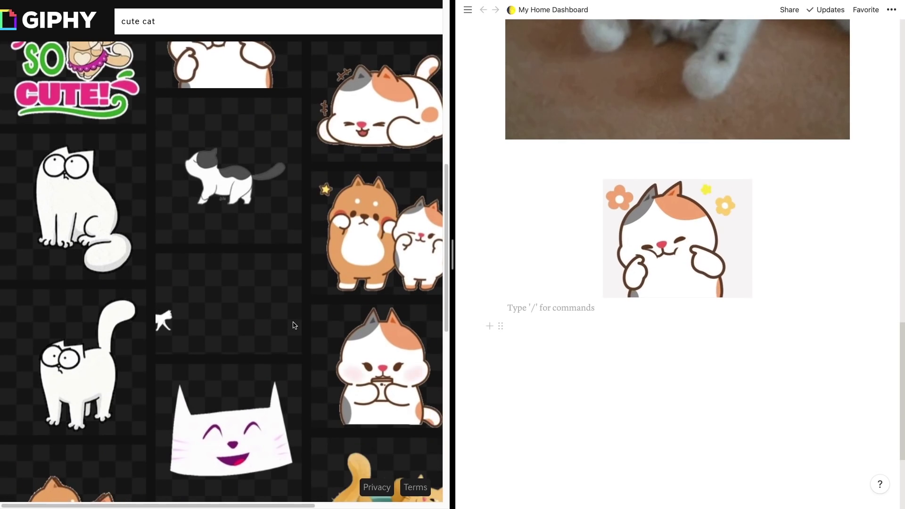
# - Replace My Home Dashboard's moon icon with the flower cat sticker's image address as a link icon
pyautogui.scroll(15, 504, 257)
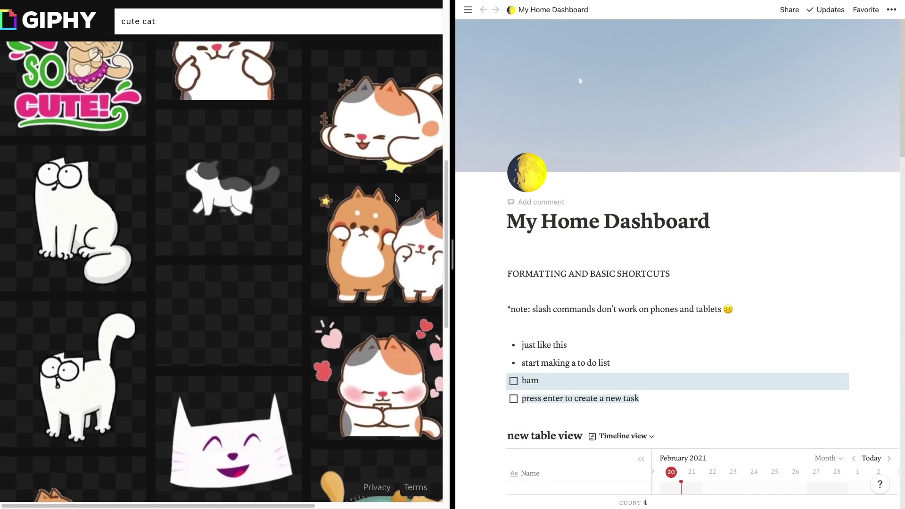
pyautogui.scroll(3, 396, 198)
pyautogui.rightClick(215, 184)
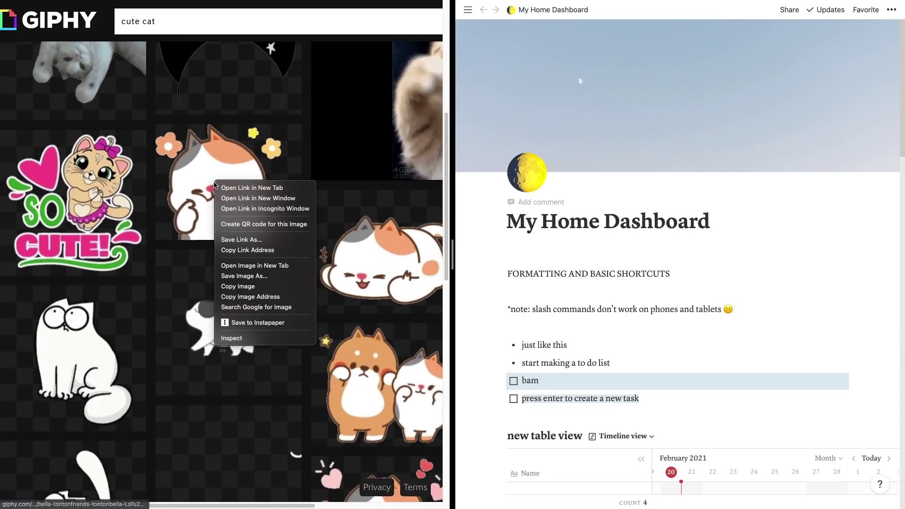
pyautogui.click(252, 288)
pyautogui.click(525, 179)
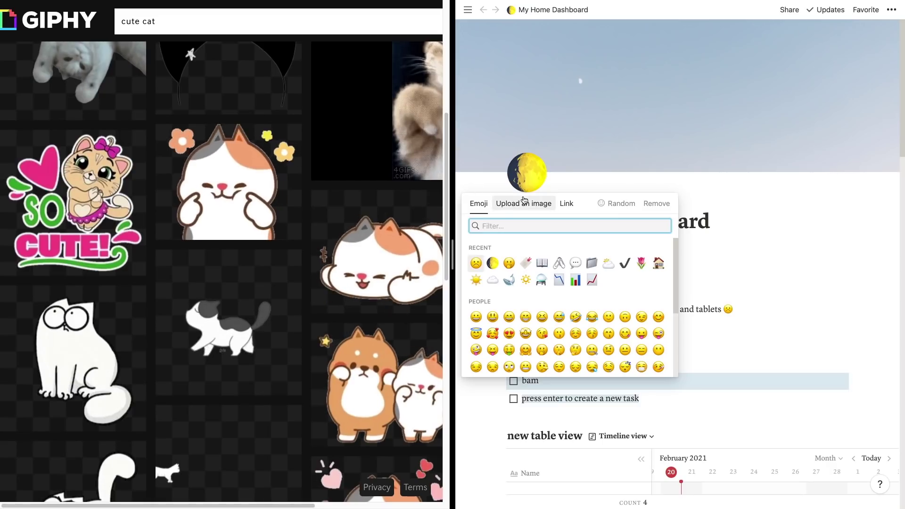
pyautogui.click(566, 205)
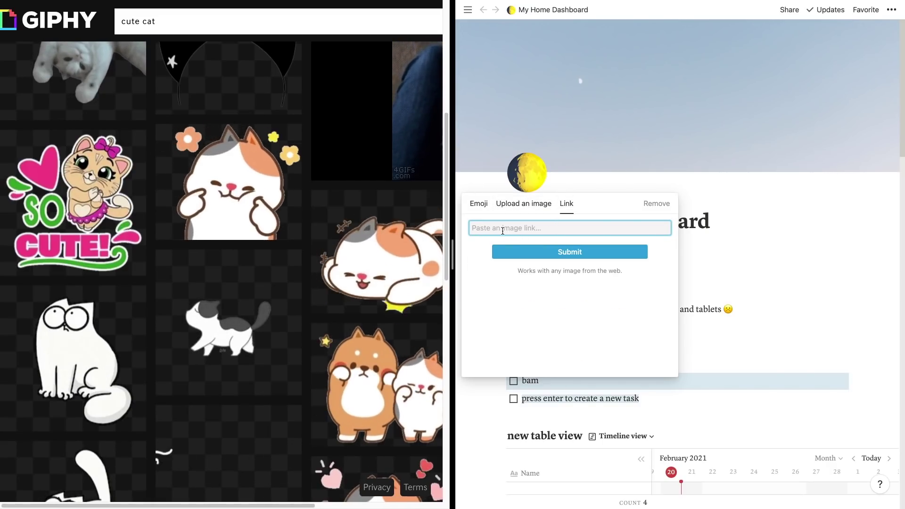
pyautogui.rightClick(503, 230)
pyautogui.click(504, 240)
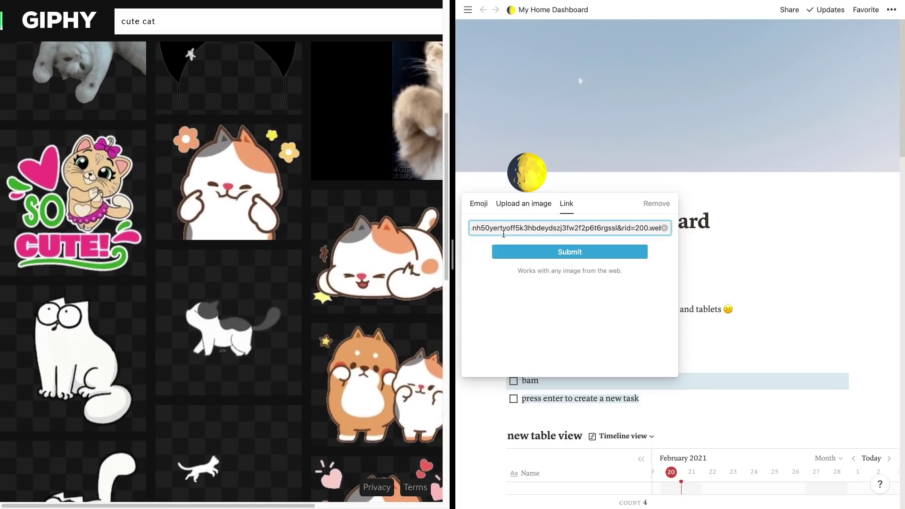
pyautogui.click(565, 251)
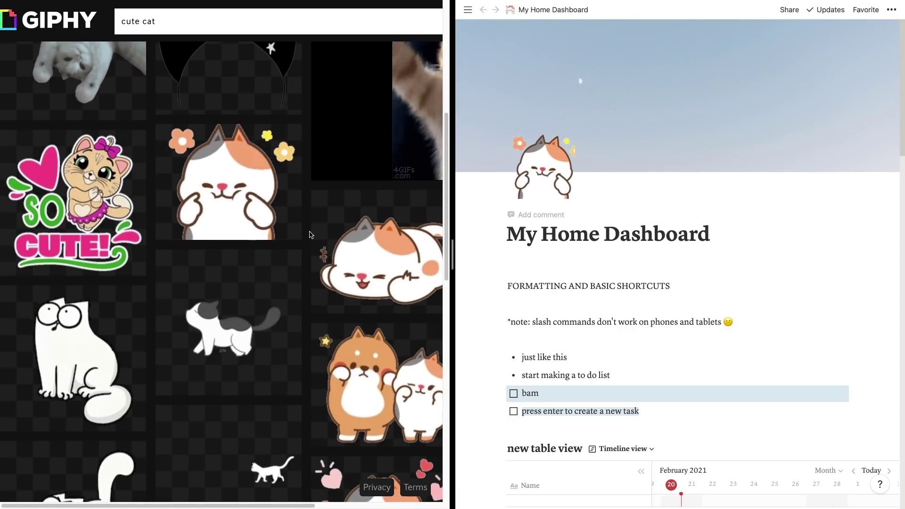
# - Set the copied Ghibli forest GIF as the page cover via a web link
pyautogui.scroll(3, 284, 240)
pyautogui.scroll(5, 285, 239)
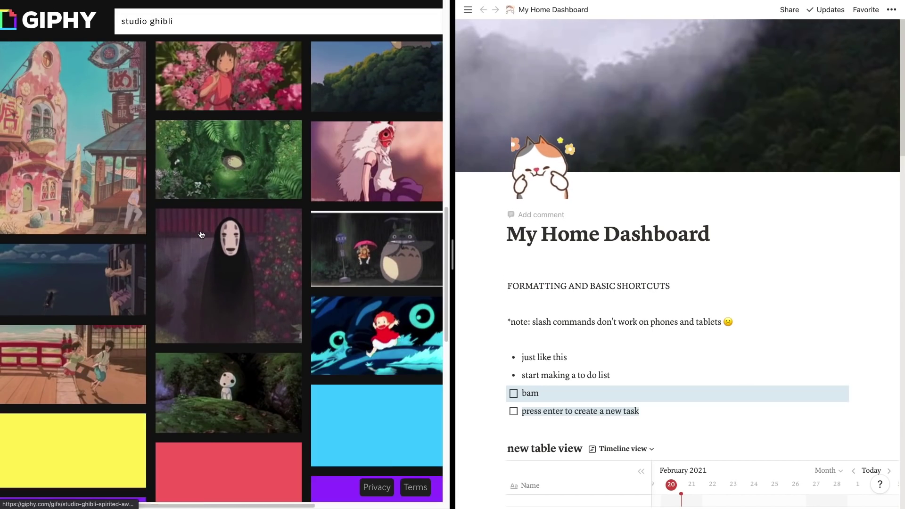
pyautogui.scroll(-15, 201, 235)
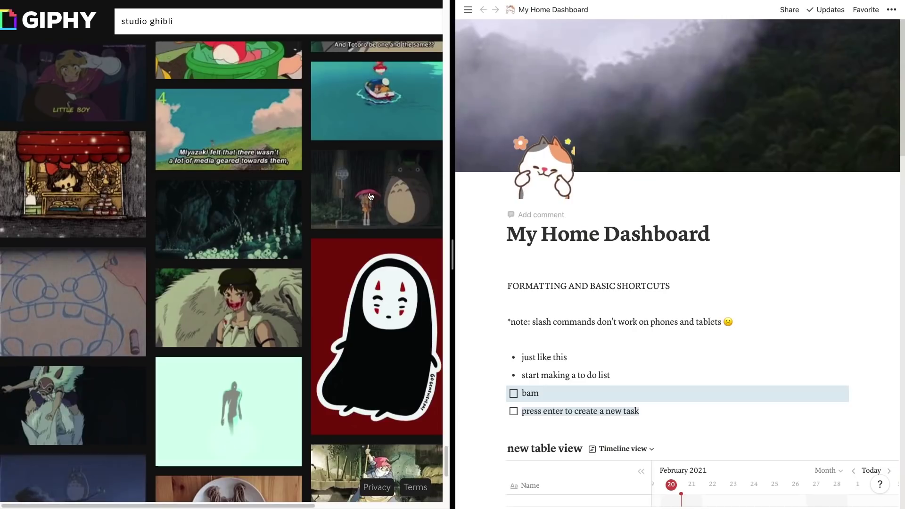
pyautogui.rightClick(263, 207)
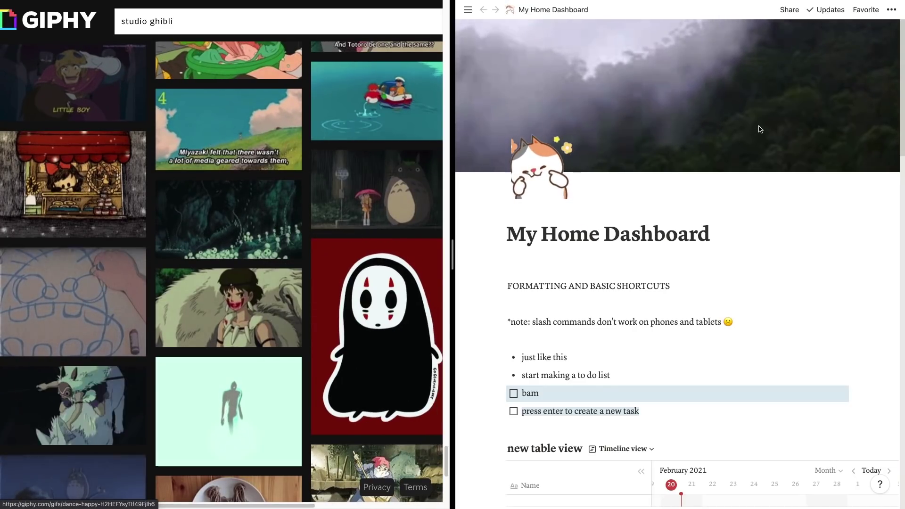
pyautogui.click(791, 162)
pyautogui.click(669, 181)
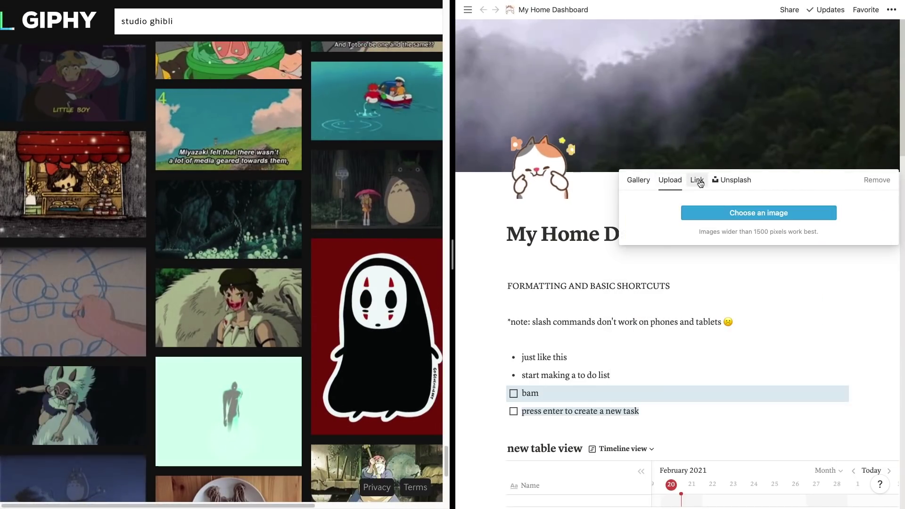
pyautogui.click(697, 180)
pyautogui.rightClick(681, 206)
pyautogui.click(678, 214)
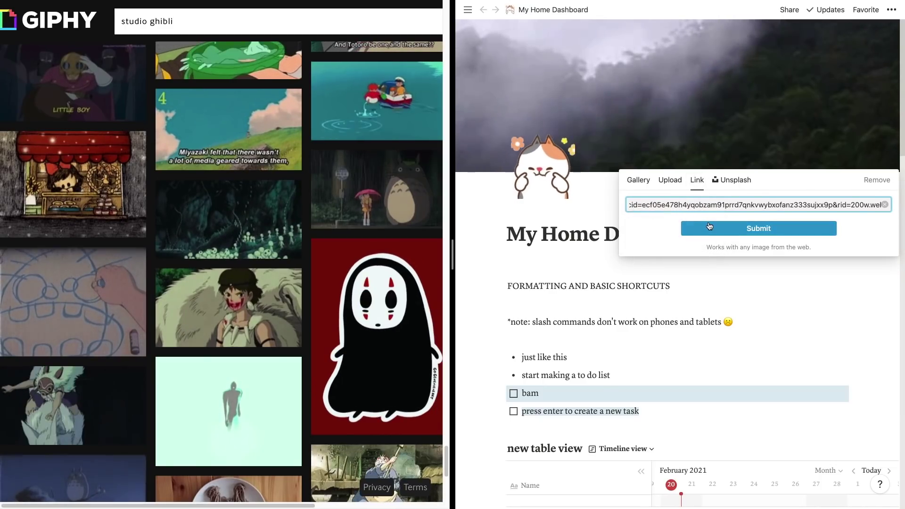
pyautogui.click(716, 227)
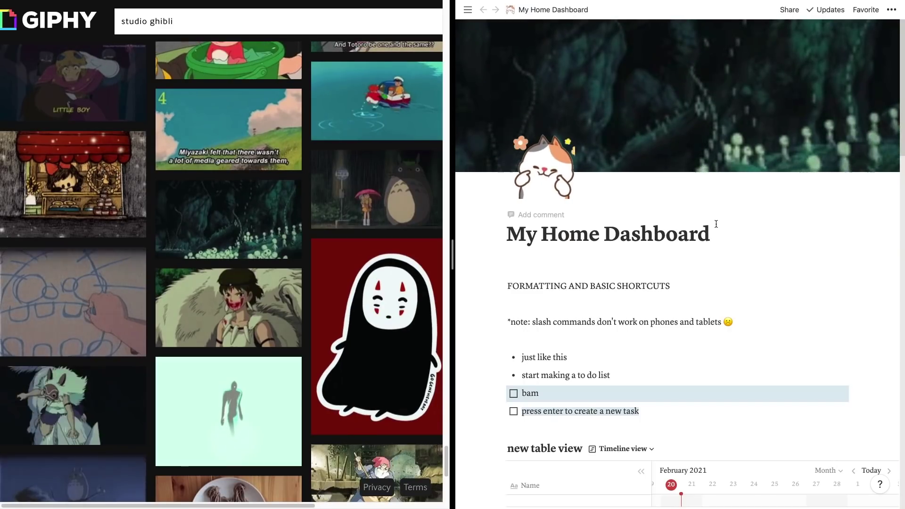
# - Replace the cover with the Unsplash stool photo
pyautogui.scroll(-3, 329, 292)
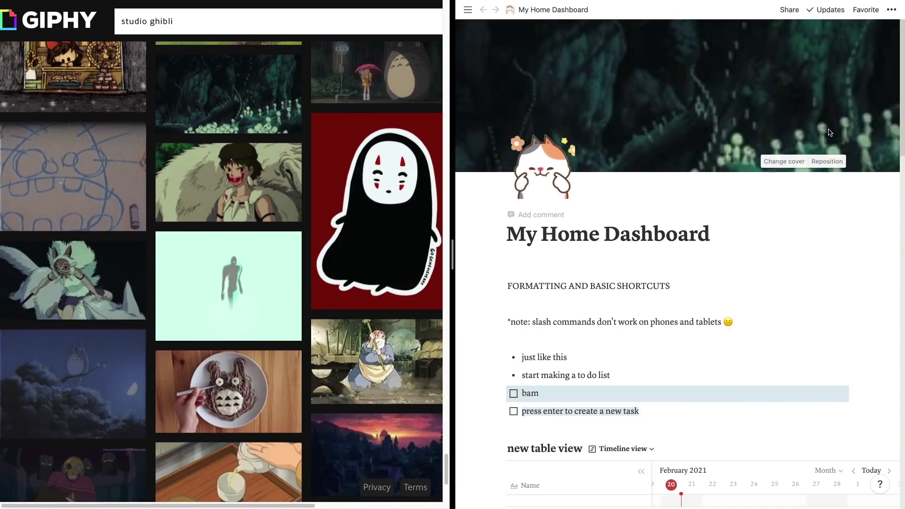
pyautogui.click(801, 163)
pyautogui.click(732, 180)
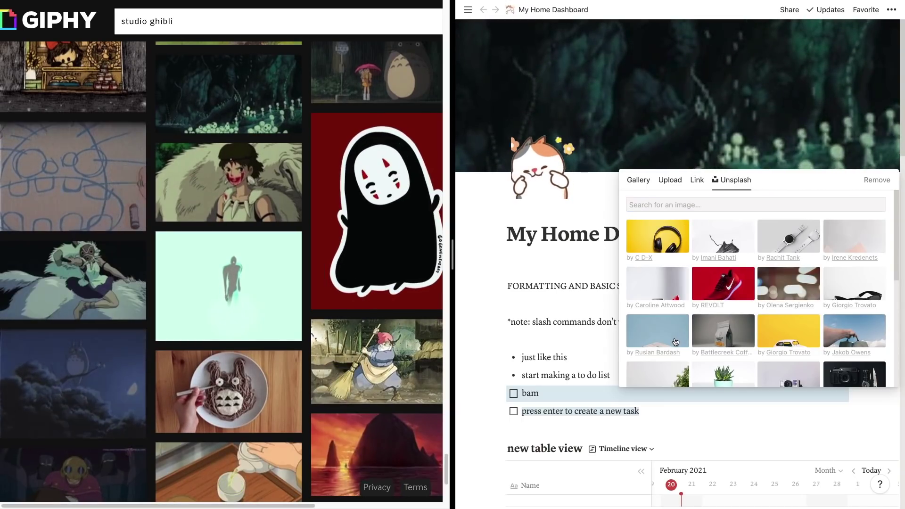
pyautogui.click(686, 325)
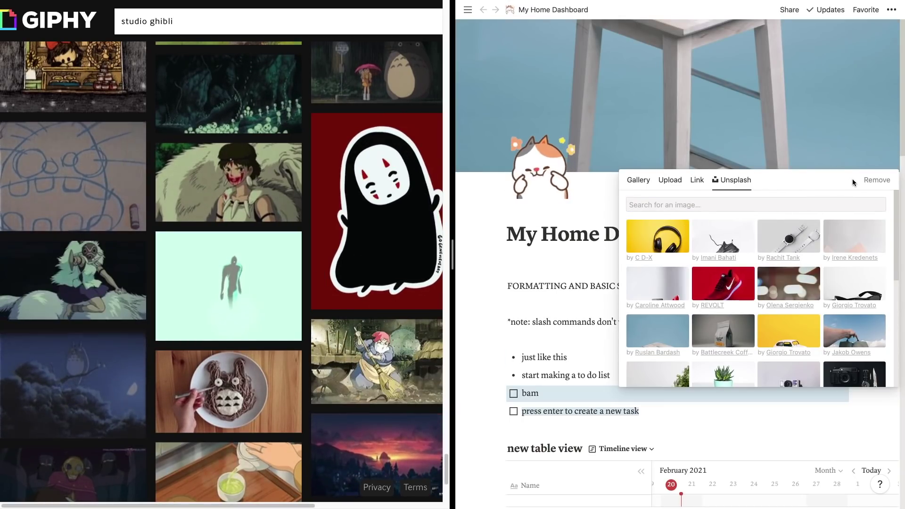
pyautogui.click(814, 163)
# - Reposition the cover so only the plain blue backdrop shows, and save the position
pyautogui.click(825, 162)
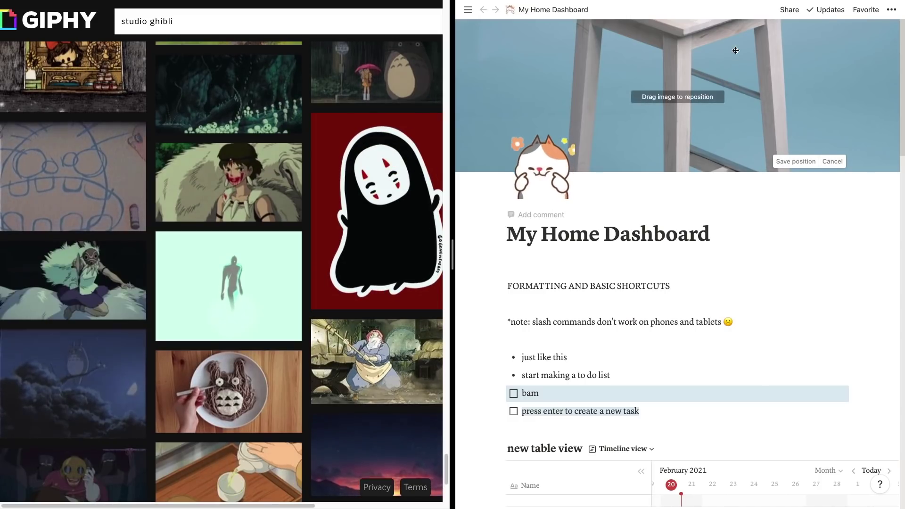
pyautogui.moveTo(731, 118); pyautogui.dragTo(711, 237)
pyautogui.moveTo(724, 76); pyautogui.dragTo(727, 155)
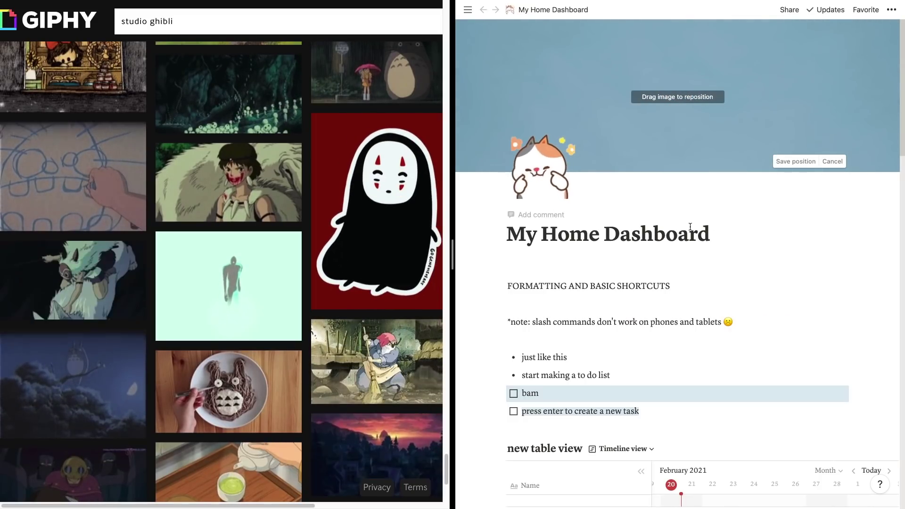
pyautogui.click(796, 161)
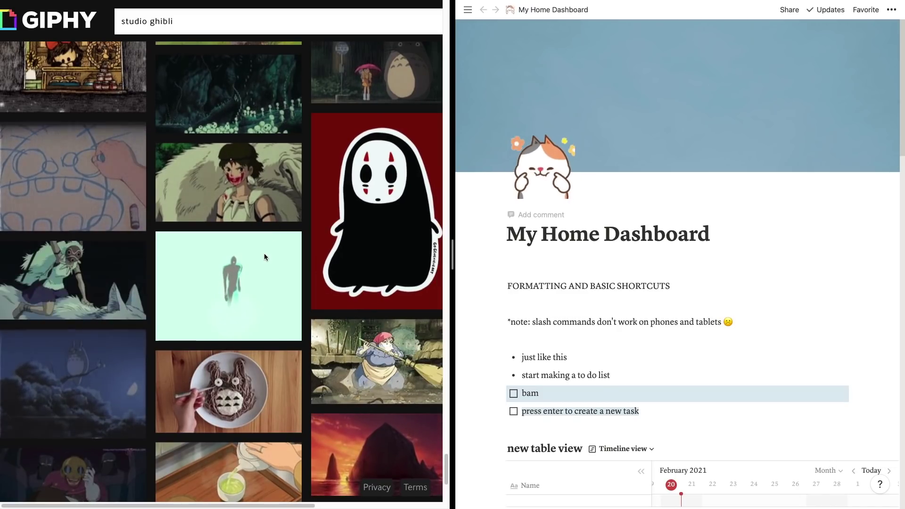
pyautogui.scroll(-3, 264, 255)
# - Embed the pasted YouTube link as a video and resize it
pyautogui.scroll(5, 264, 253)
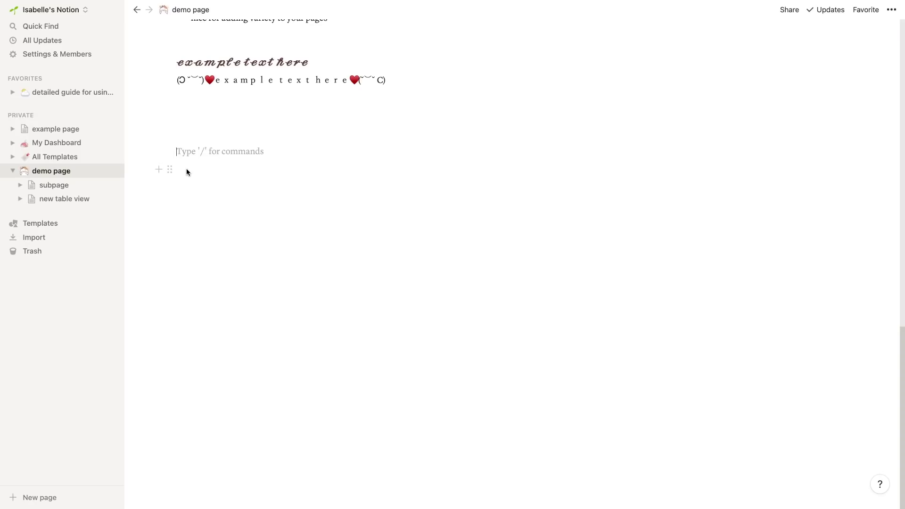
pyautogui.hotkey('ctrl', 'v')
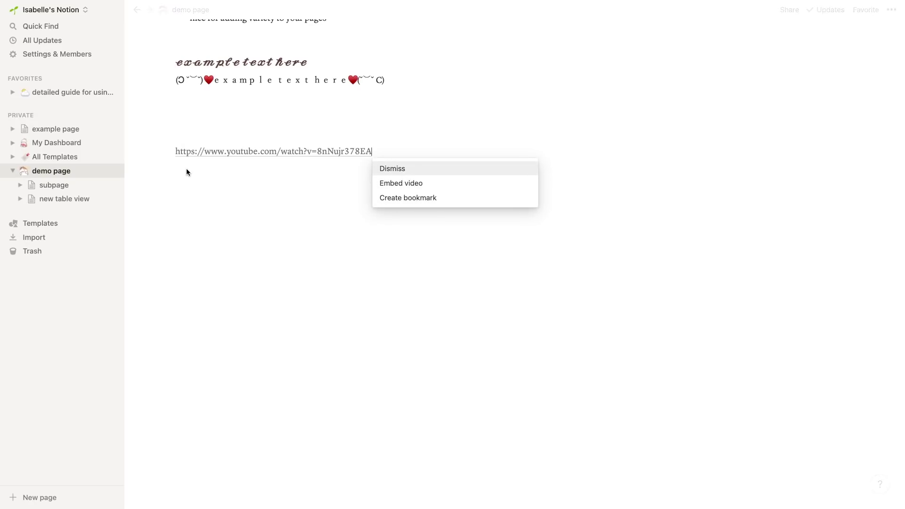
pyautogui.click(393, 183)
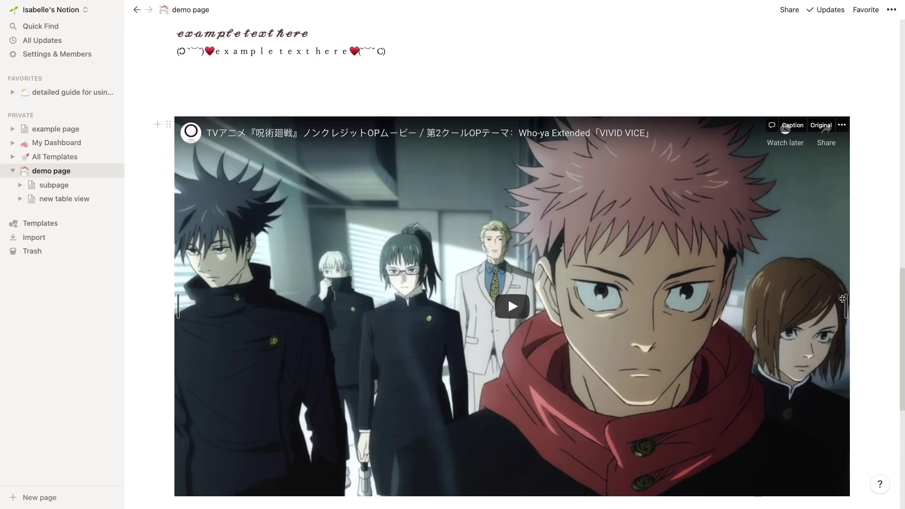
pyautogui.moveTo(844, 298); pyautogui.dragTo(702, 248)
# - Embed the same video again, place it beside the first in columns, and play the first
pyautogui.scroll(-3, 291, 313)
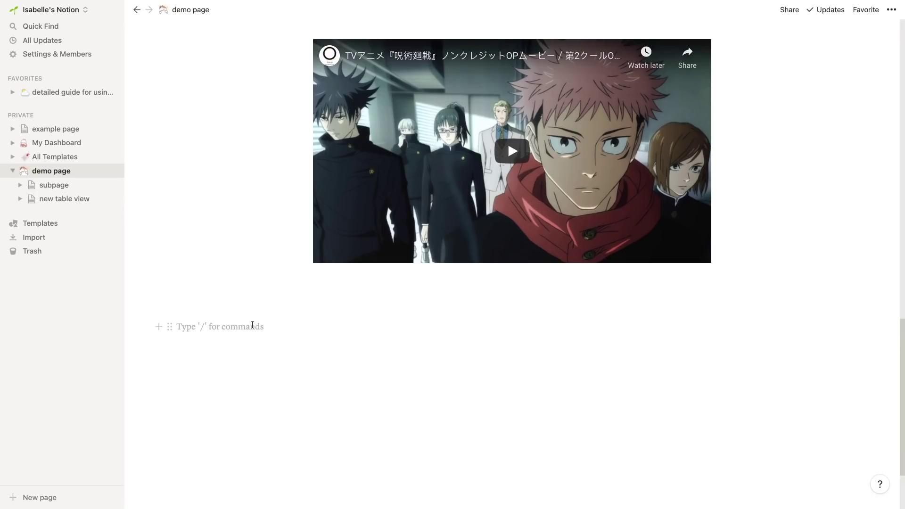
pyautogui.hotkey('ctrl', 'v')
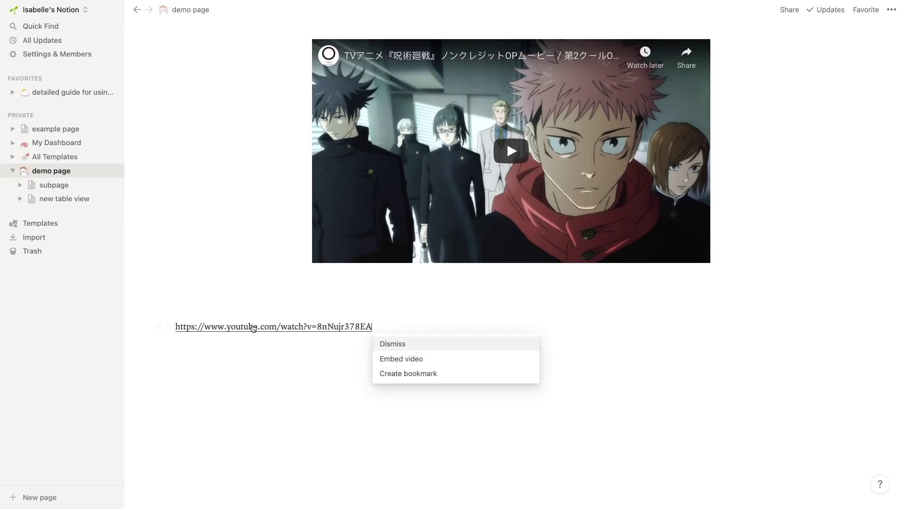
pyautogui.click(396, 360)
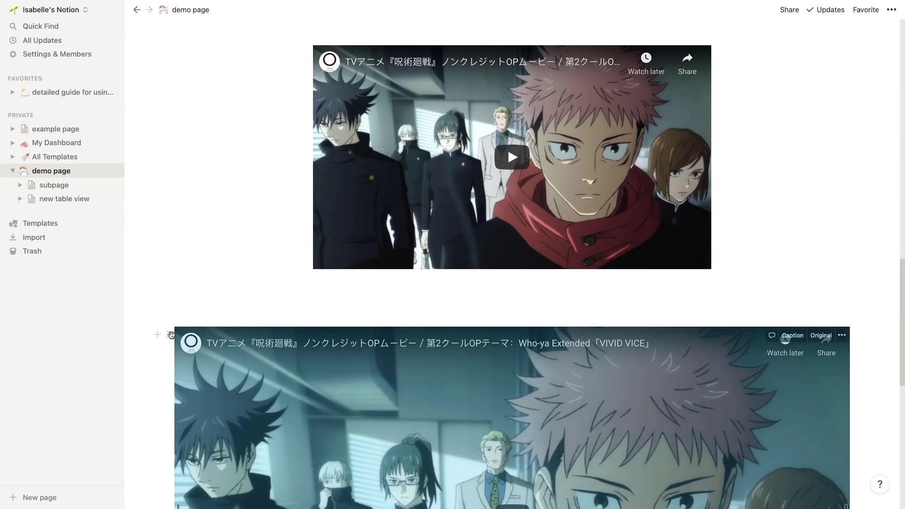
pyautogui.moveTo(171, 335); pyautogui.dragTo(746, 178)
pyautogui.click(591, 274)
pyautogui.scroll(2, 578, 277)
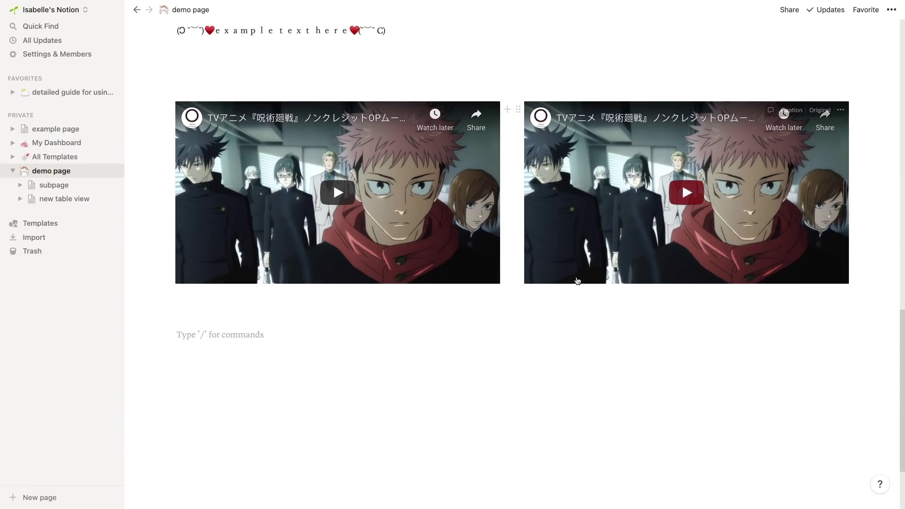
pyautogui.click(337, 194)
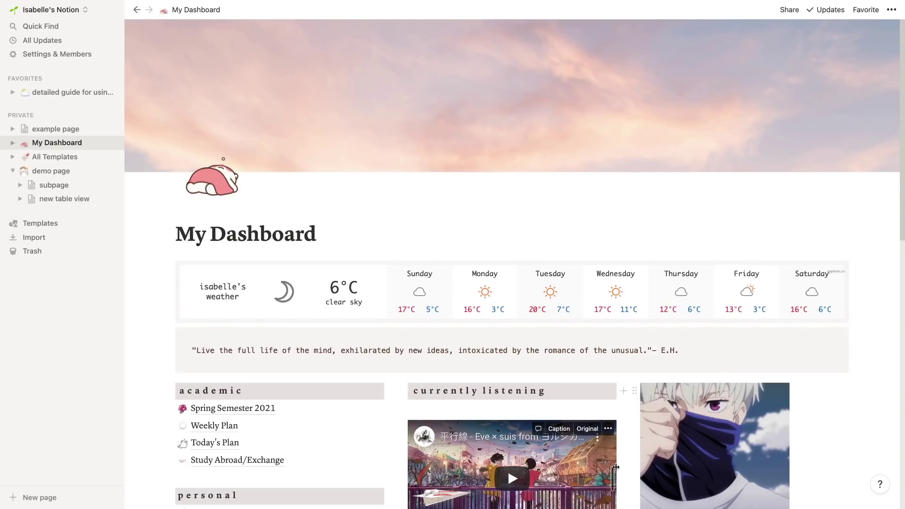
# - Narrow the Spotify playlist embed, test a track, then select and delete the embed block
pyautogui.moveTo(904, 165); pyautogui.dragTo(903, 299)
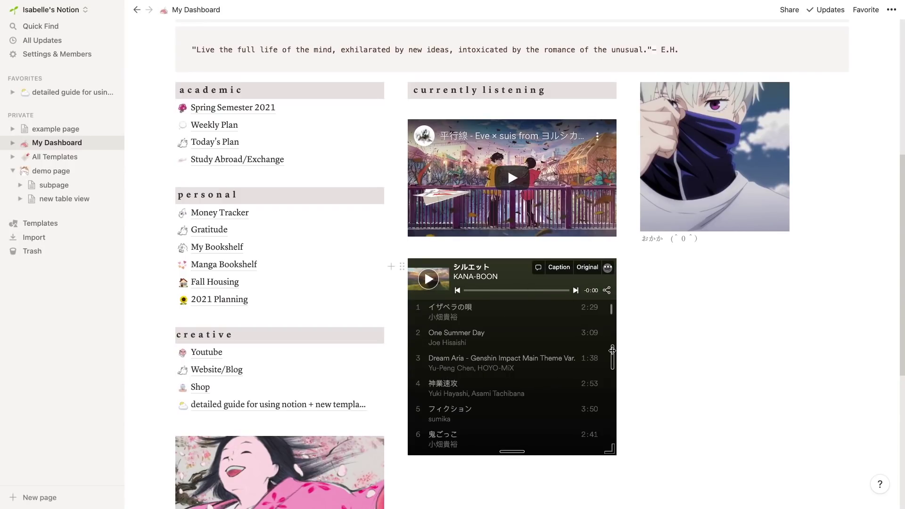
pyautogui.moveTo(608, 355); pyautogui.dragTo(648, 356)
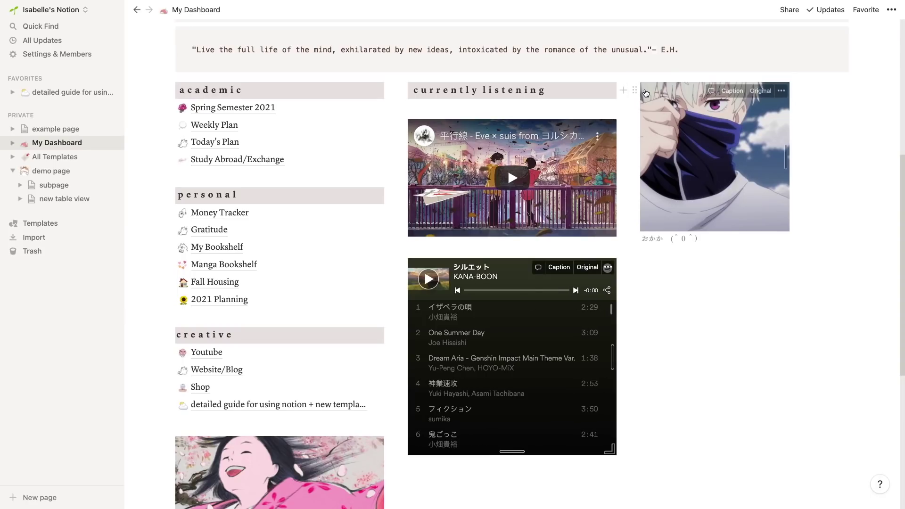
pyautogui.click(637, 91)
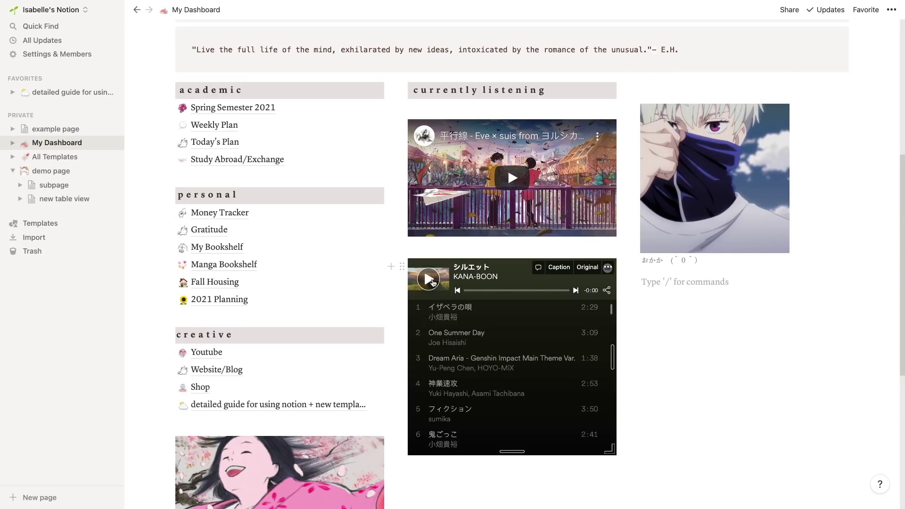
pyautogui.scroll(2, 486, 352)
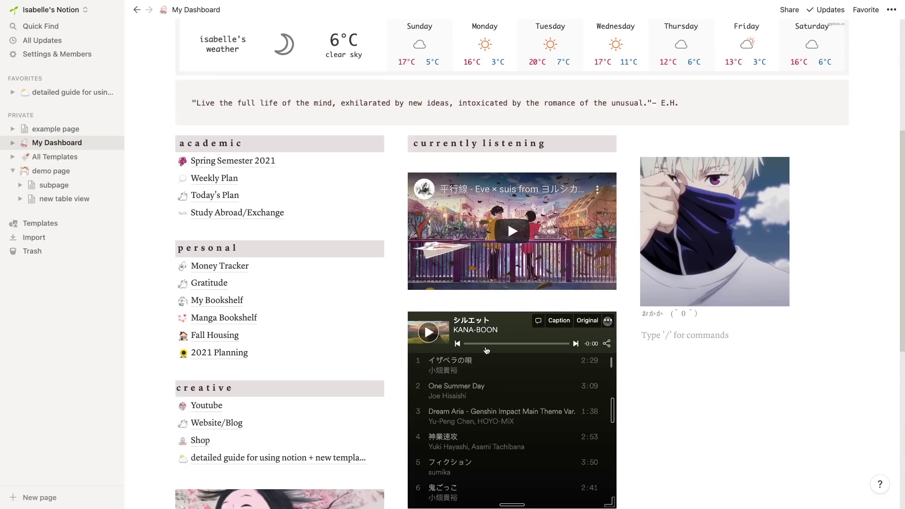
pyautogui.click(465, 362)
pyautogui.scroll(-1, 556, 369)
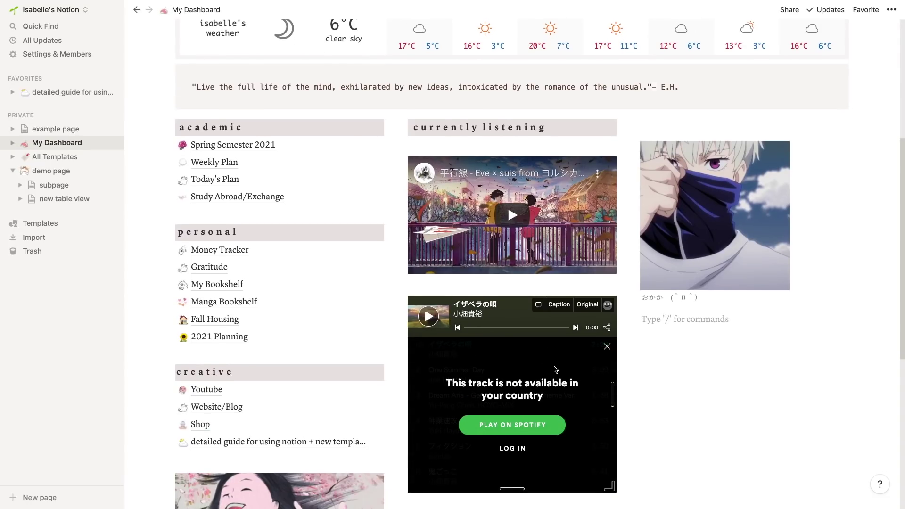
pyautogui.click(605, 347)
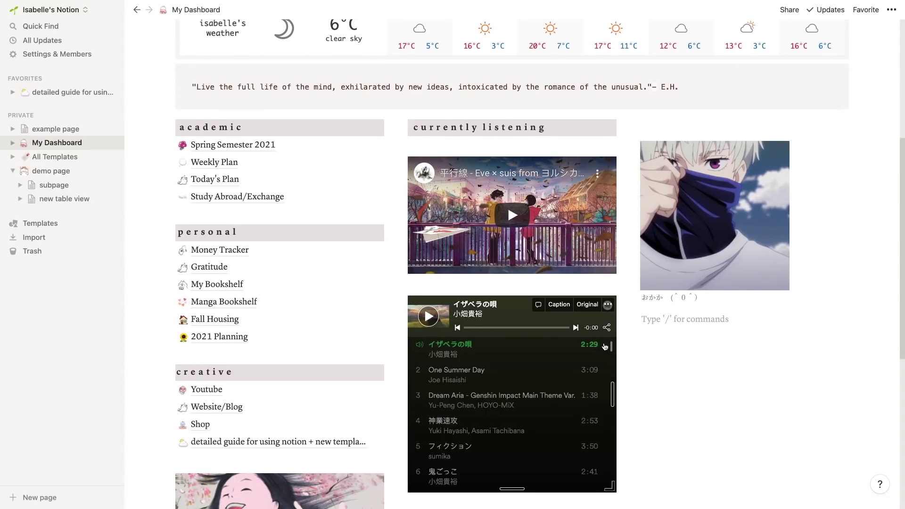
pyautogui.moveTo(612, 368); pyautogui.dragTo(660, 393)
pyautogui.press('Delete')
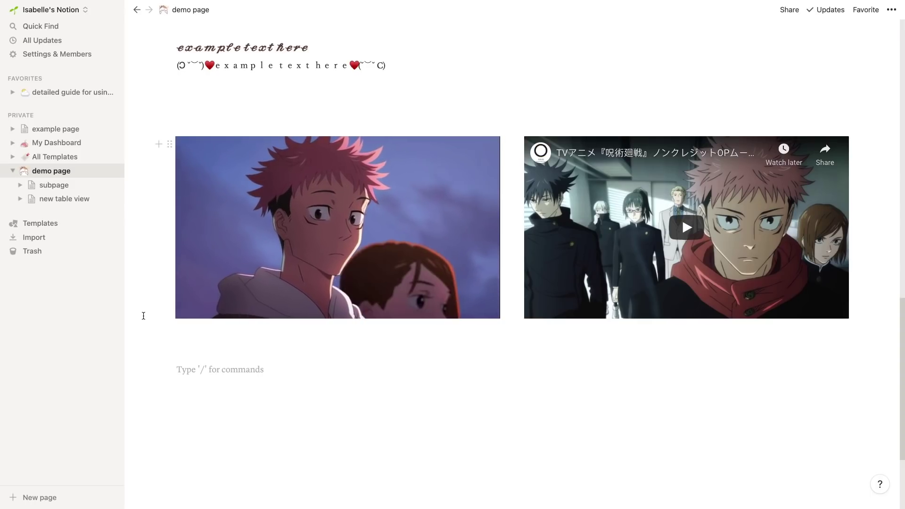
# - Pause the playing embedded YouTube video on the demo page
pyautogui.moveTo(190, 315)
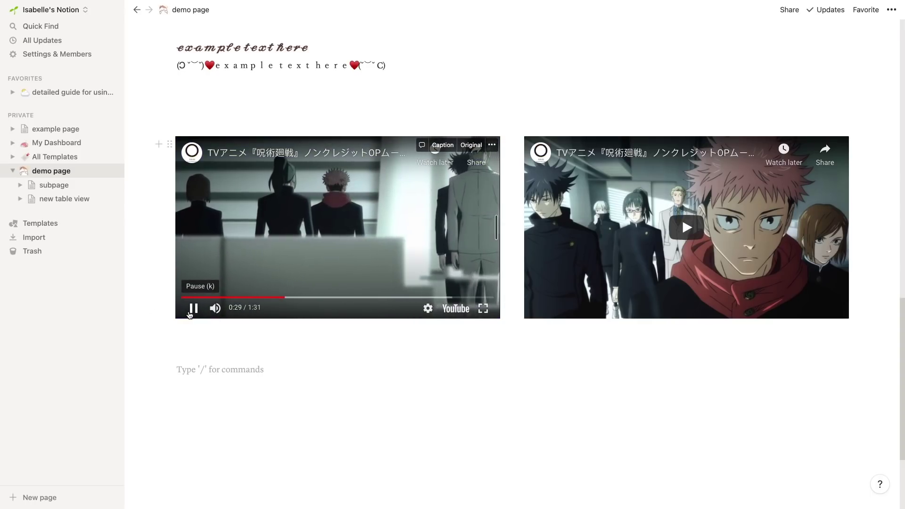
pyautogui.click(190, 315)
pyautogui.moveTo(713, 8)
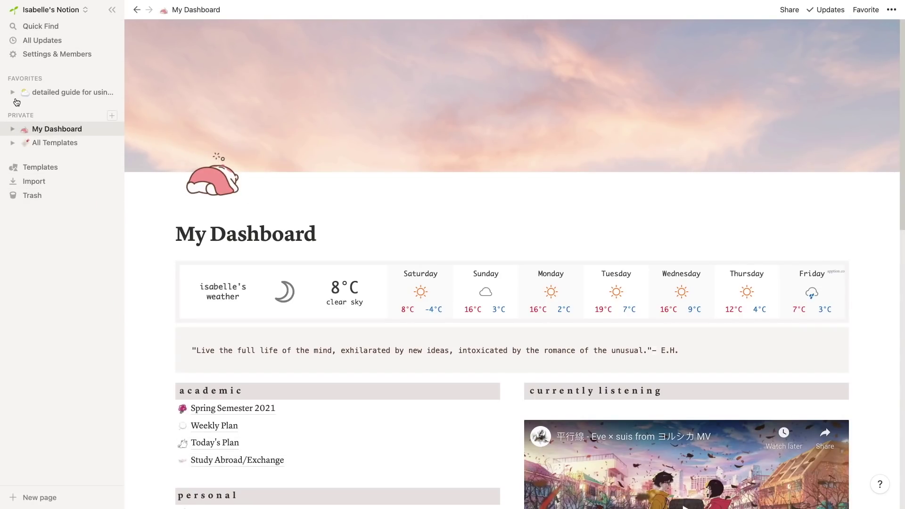
# - Expand My Dashboard, Spring Semester 2021 and CGS 2301 in the sidebar, then collapse them
pyautogui.click(11, 129)
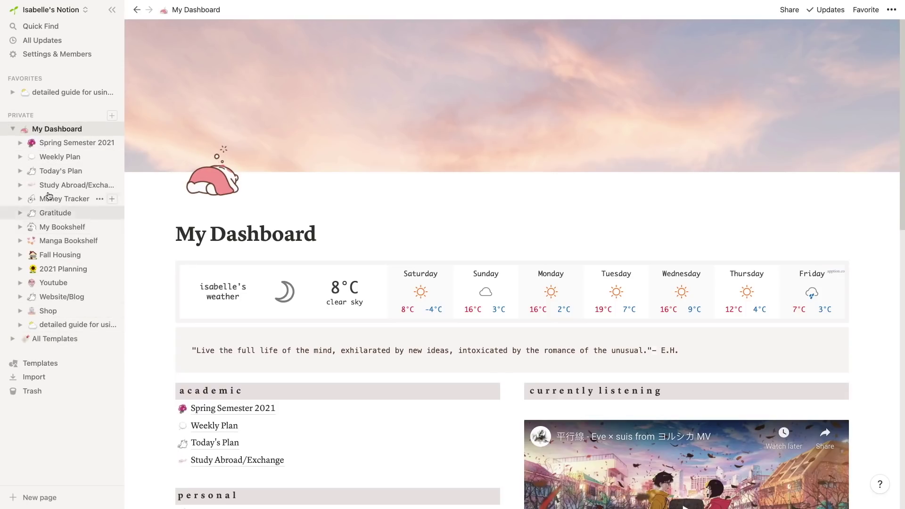
pyautogui.click(18, 144)
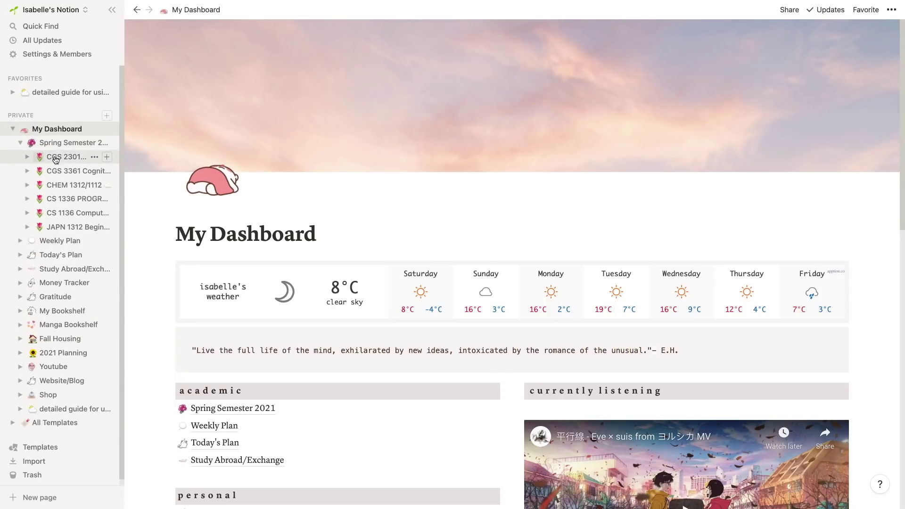
pyautogui.click(28, 157)
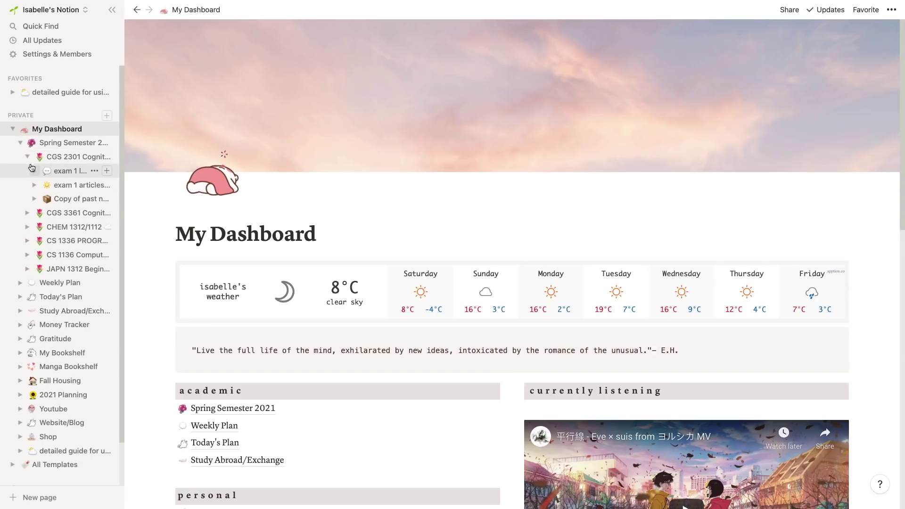
pyautogui.click(27, 157)
pyautogui.click(21, 143)
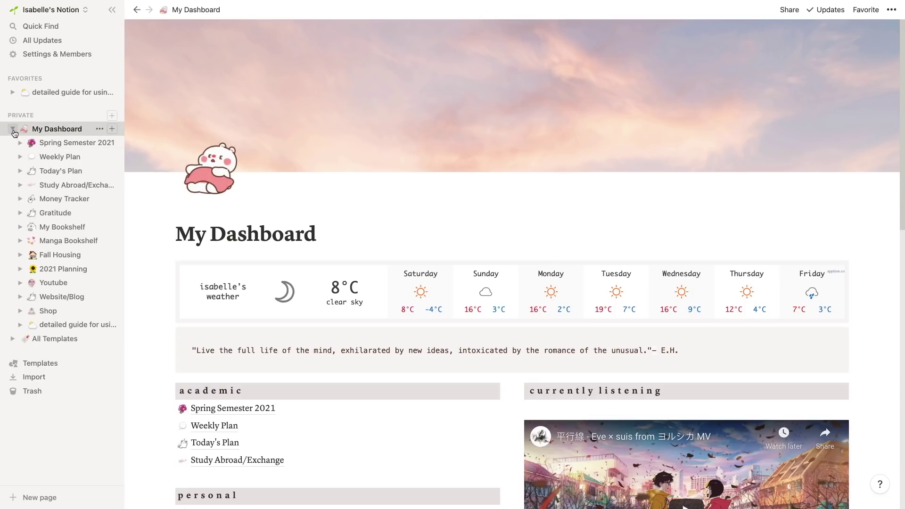
pyautogui.click(13, 130)
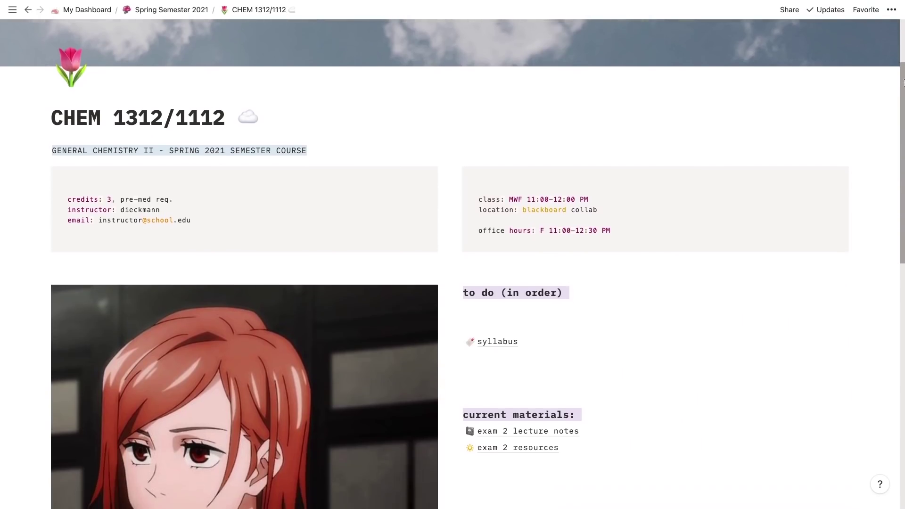
# - Scroll the CHEM 1312/1112 course page and open its syllabus
pyautogui.scroll(-5, 903, 147)
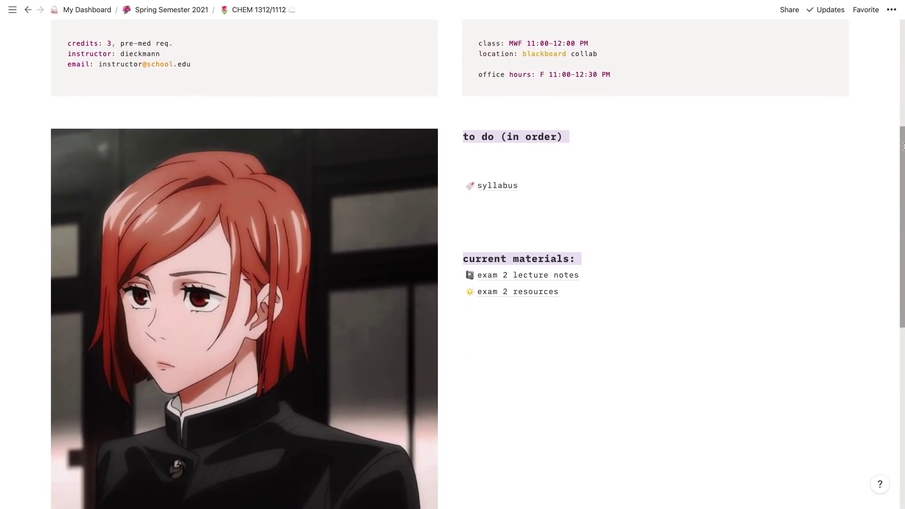
pyautogui.moveTo(903, 146); pyautogui.dragTo(903, 162)
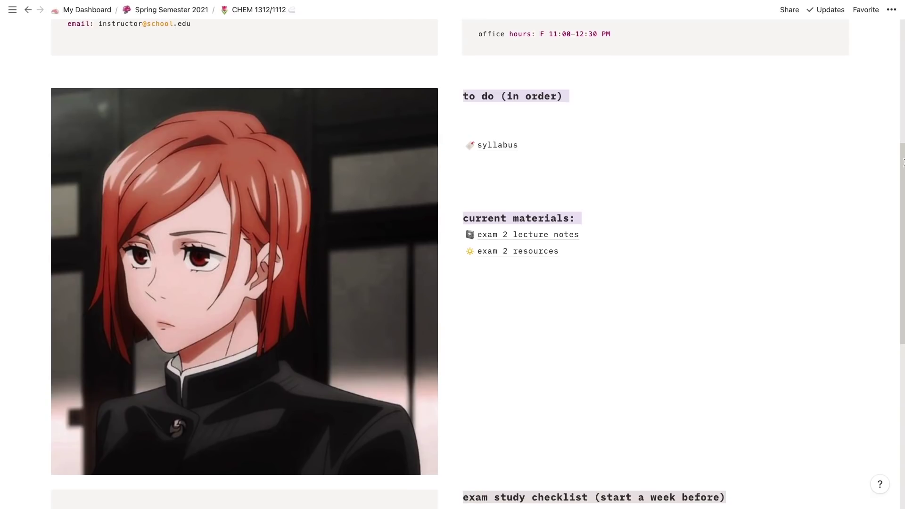
pyautogui.click(494, 147)
pyautogui.scroll(-6, 493, 145)
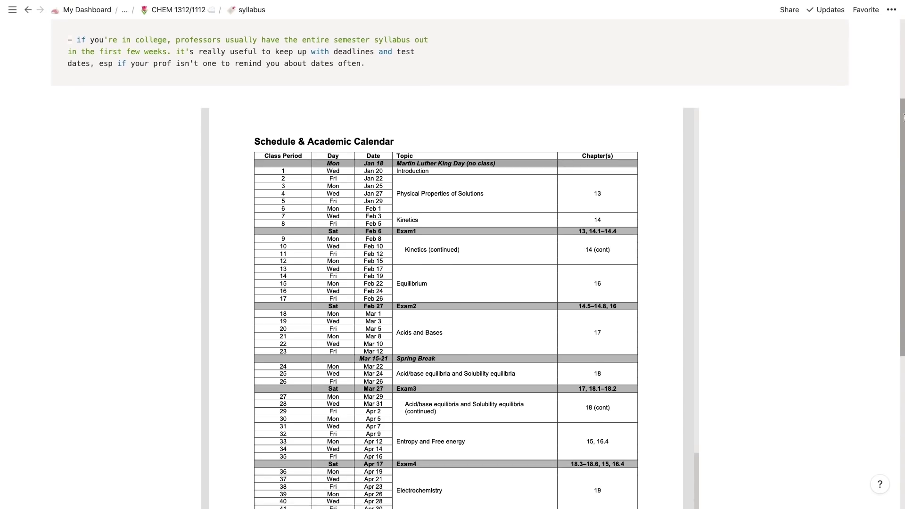
pyautogui.moveTo(904, 154); pyautogui.dragTo(785, 70)
# - Return to CHEM 1312/1112, then up to Spring Semester 2021 via the breadcrumbs
pyautogui.click(193, 9)
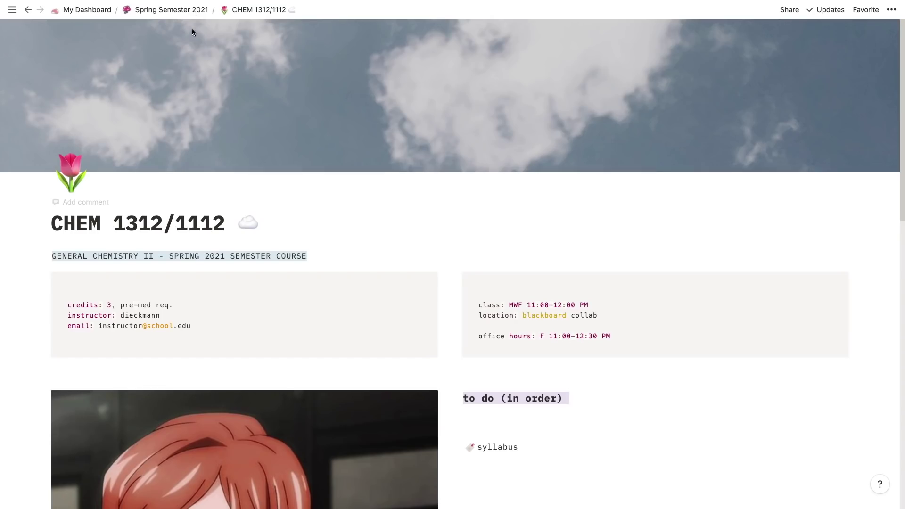
pyautogui.scroll(-4, 295, 241)
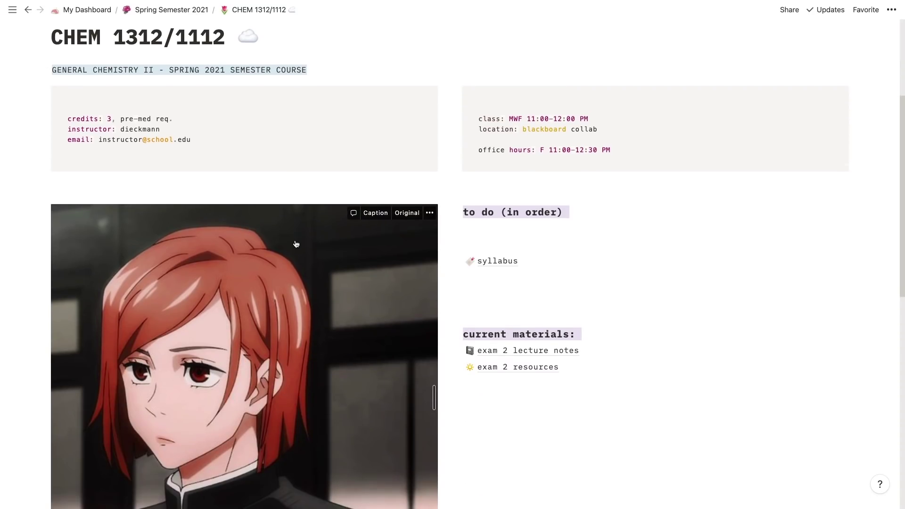
pyautogui.scroll(-6, 296, 243)
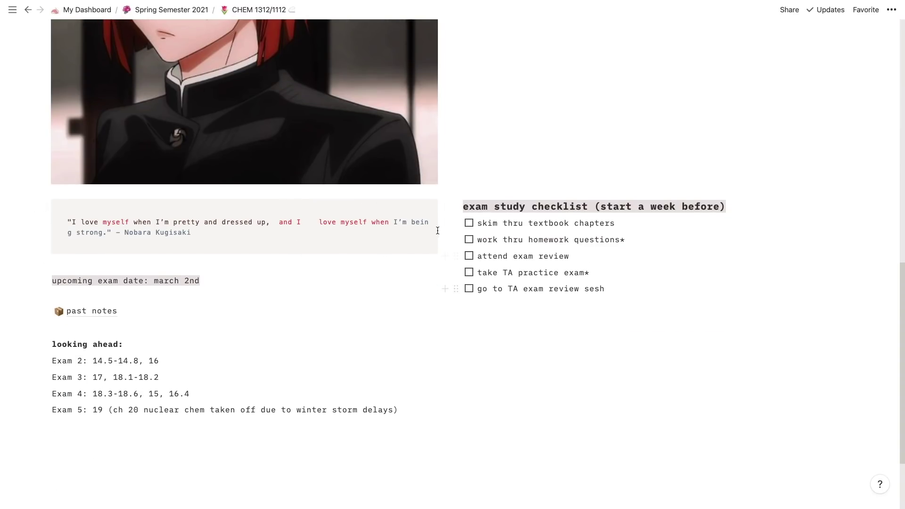
pyautogui.scroll(10, 436, 230)
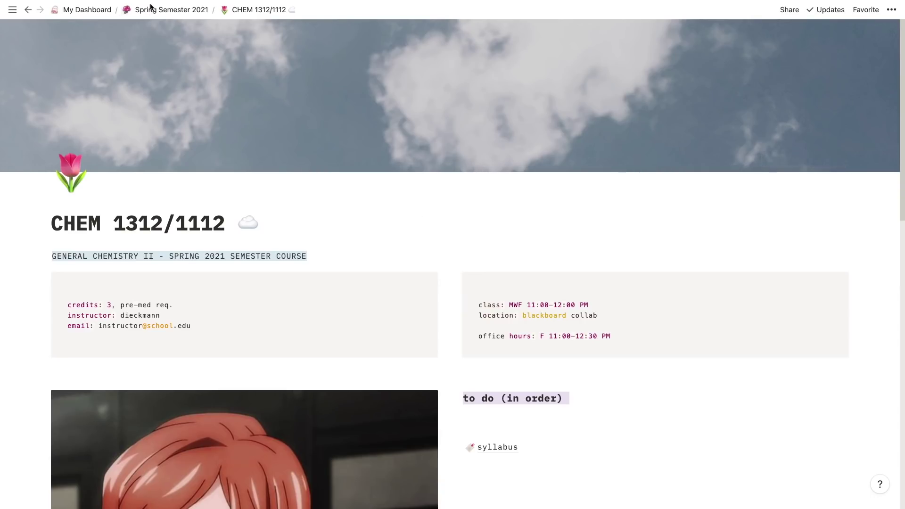
pyautogui.click(150, 9)
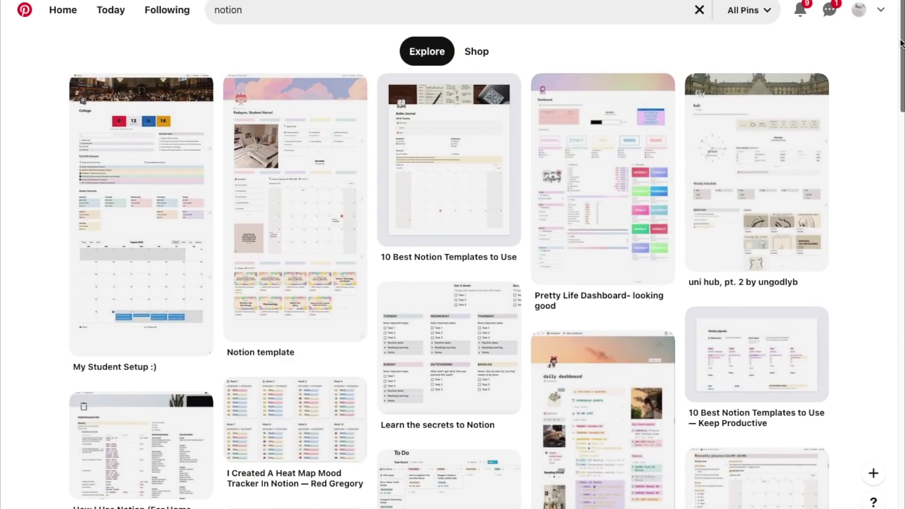
pyautogui.moveTo(901, 43); pyautogui.dragTo(895, 253)
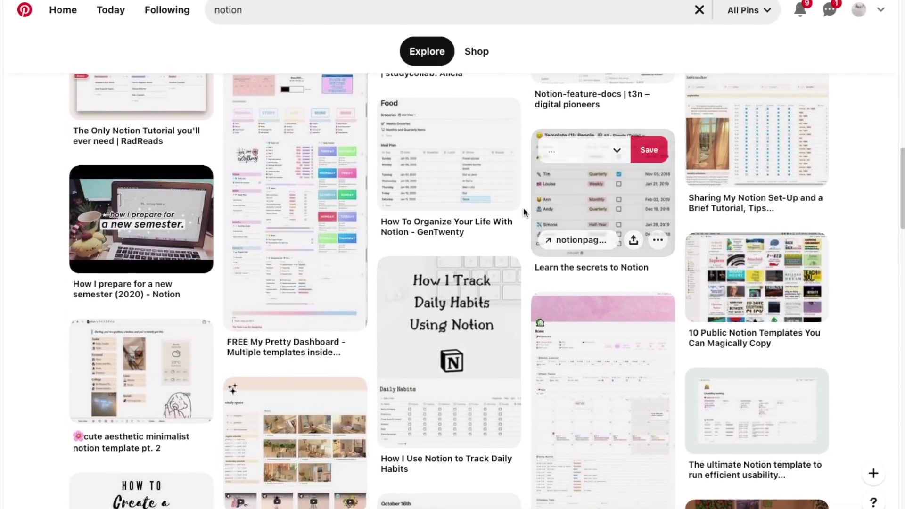
pyautogui.scroll(-2, 192, 225)
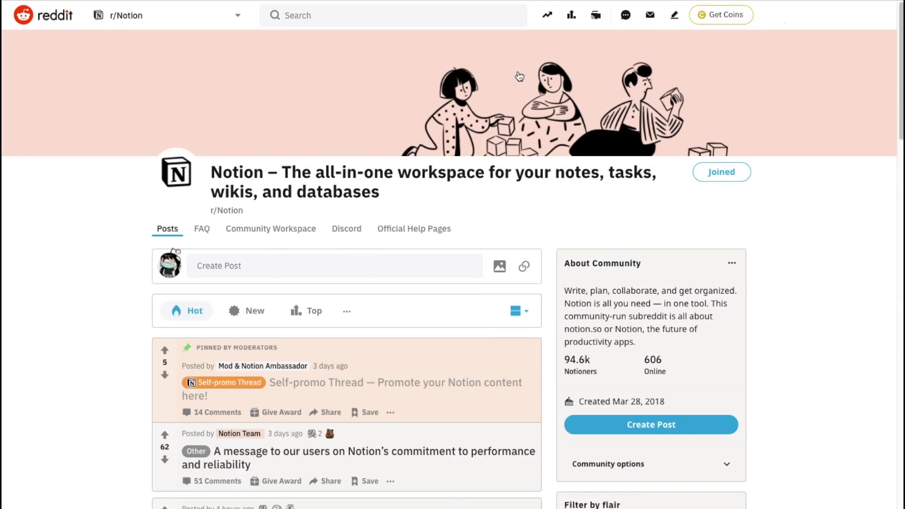
# - Flip through a template post's gallery images to the money tracker template
pyautogui.moveTo(901, 42); pyautogui.dragTo(902, 129)
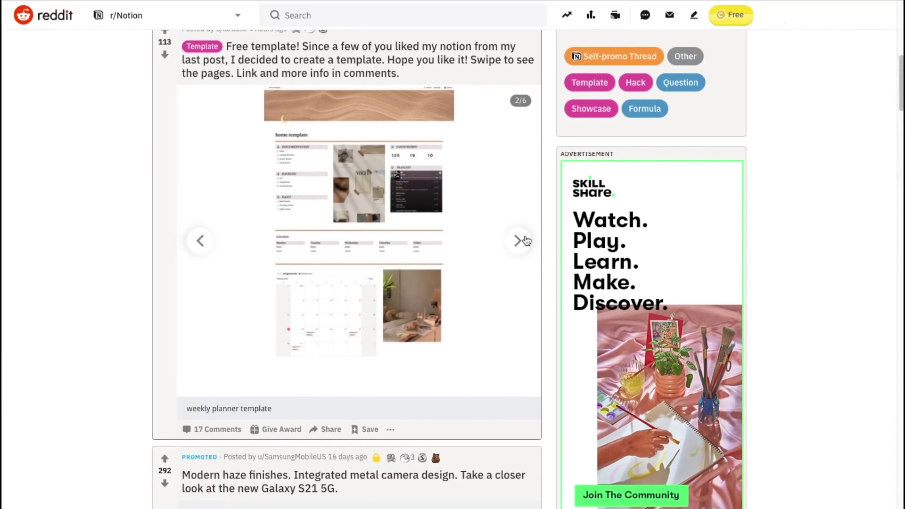
pyautogui.click(527, 241)
pyautogui.click(527, 241)
pyautogui.moveTo(902, 55); pyautogui.dragTo(895, 190)
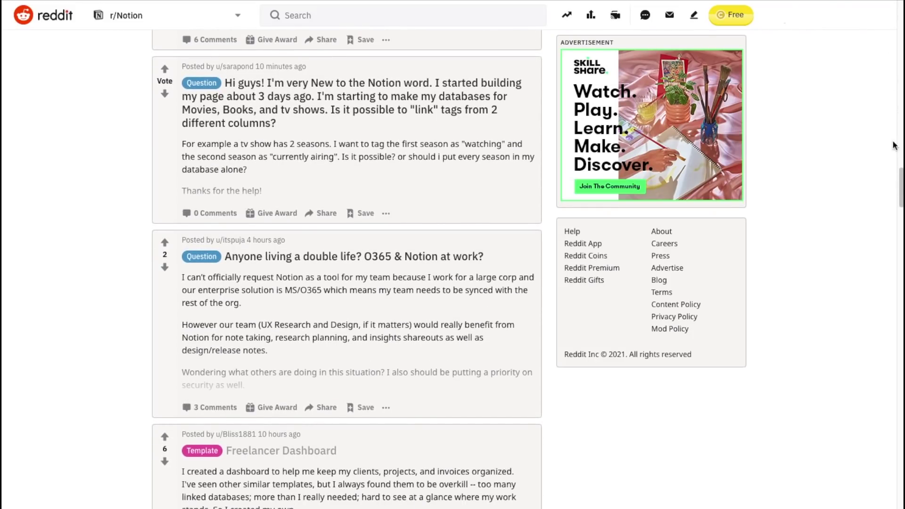
pyautogui.scroll(-10, 838, 216)
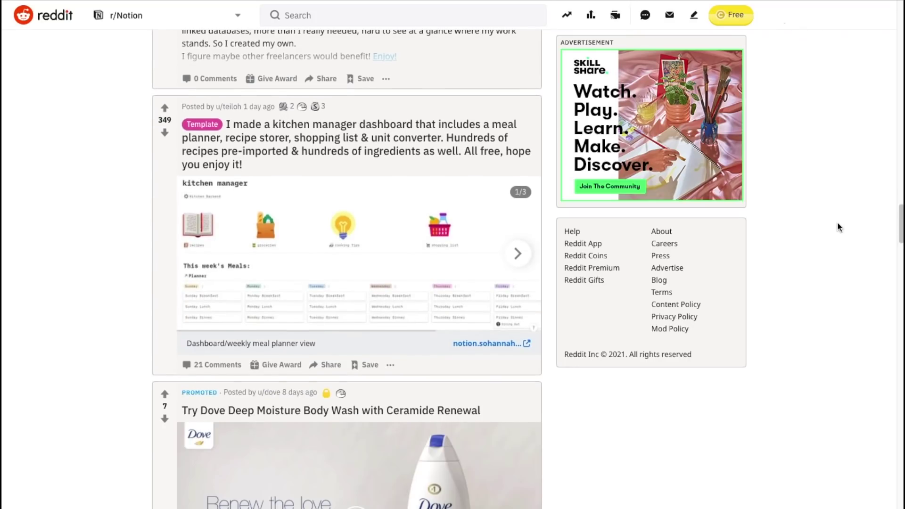
pyautogui.scroll(-2, 838, 223)
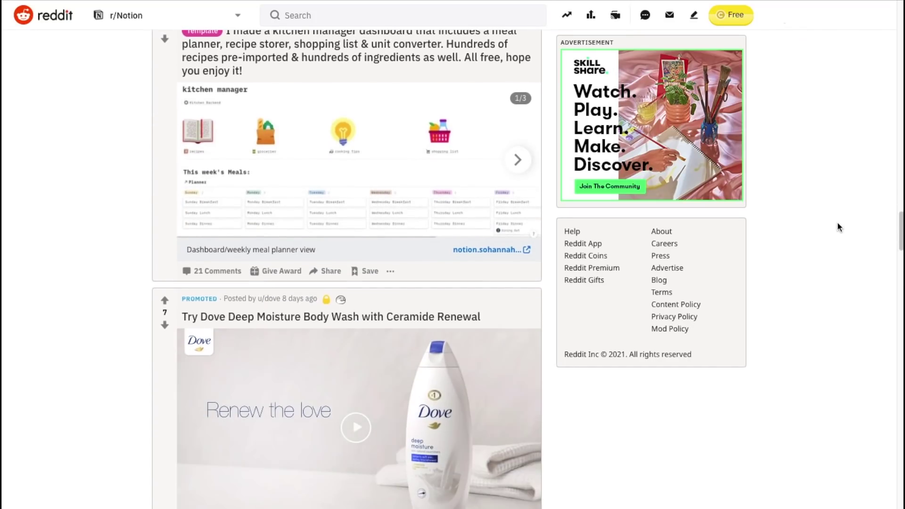
# - Filter r/Notion to Template-flaired posts and scroll through the results
pyautogui.click(203, 34)
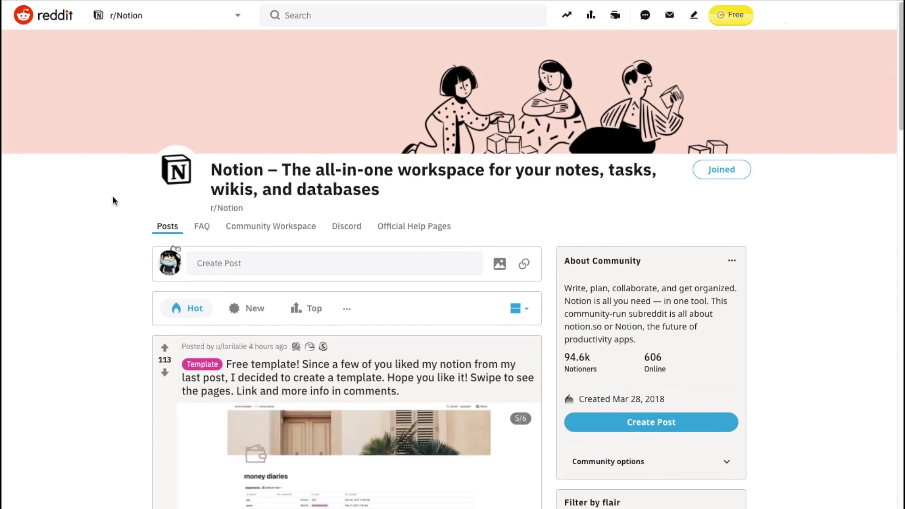
pyautogui.scroll(-2, 114, 196)
pyautogui.scroll(-8, 115, 195)
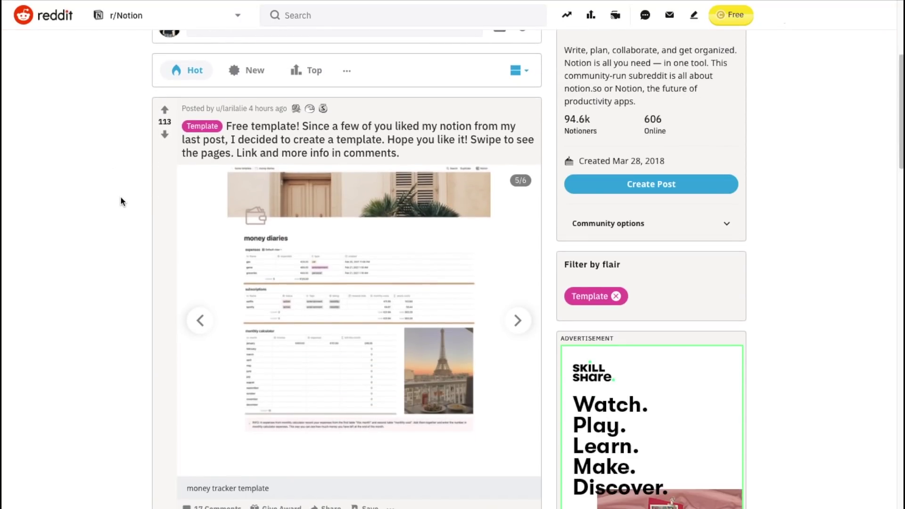
pyautogui.scroll(-13, 121, 201)
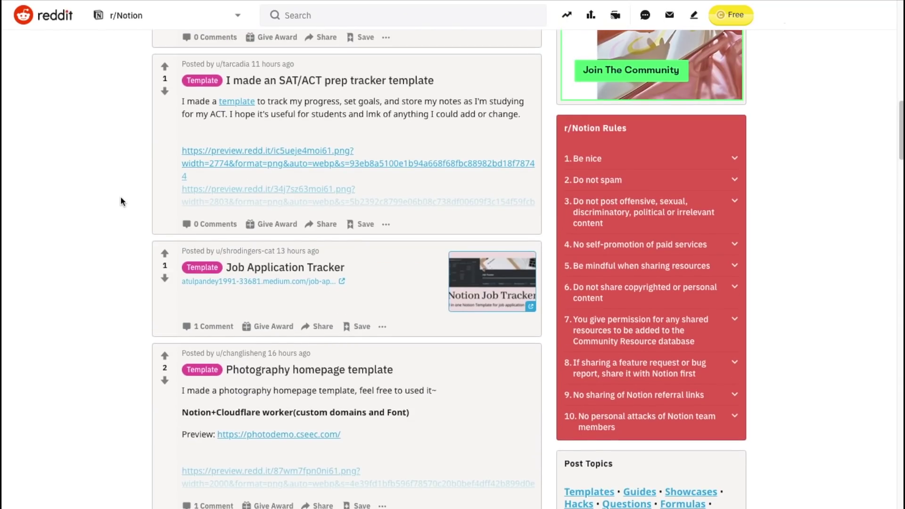
pyautogui.scroll(-16, 121, 201)
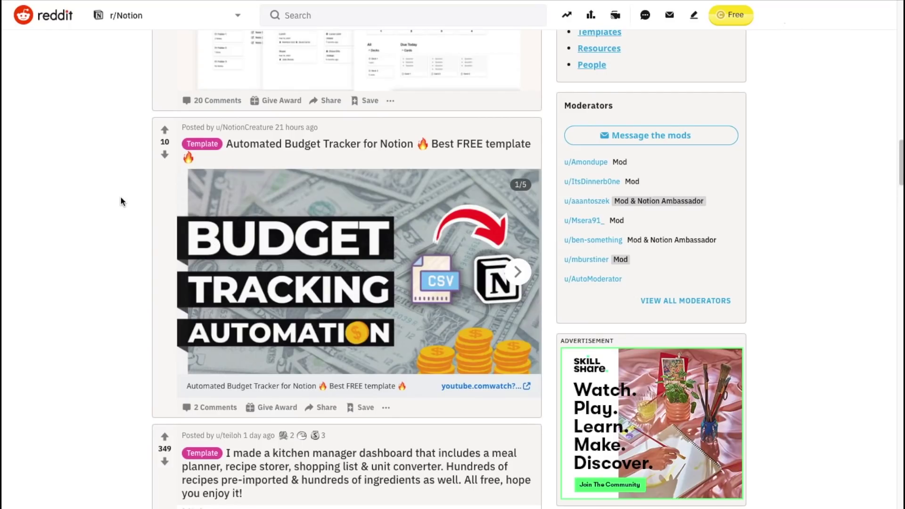
pyautogui.scroll(-11, 121, 201)
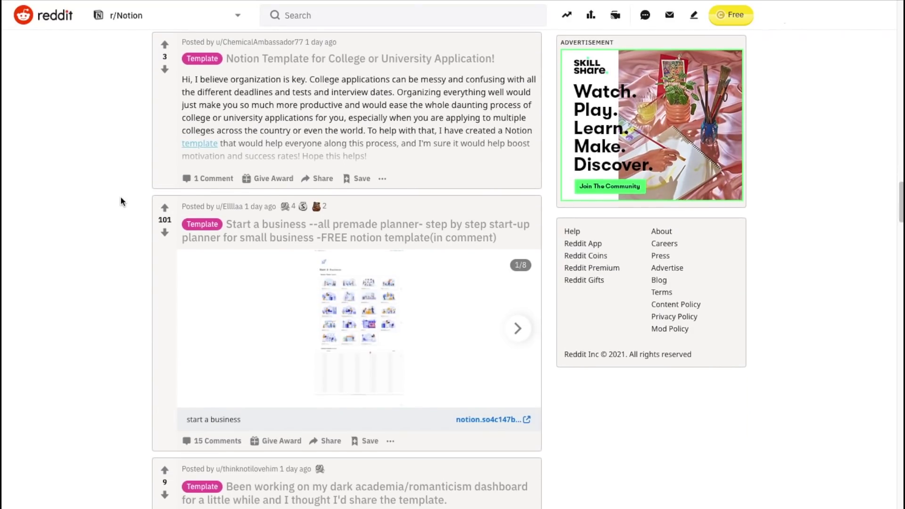
pyautogui.scroll(-13, 121, 201)
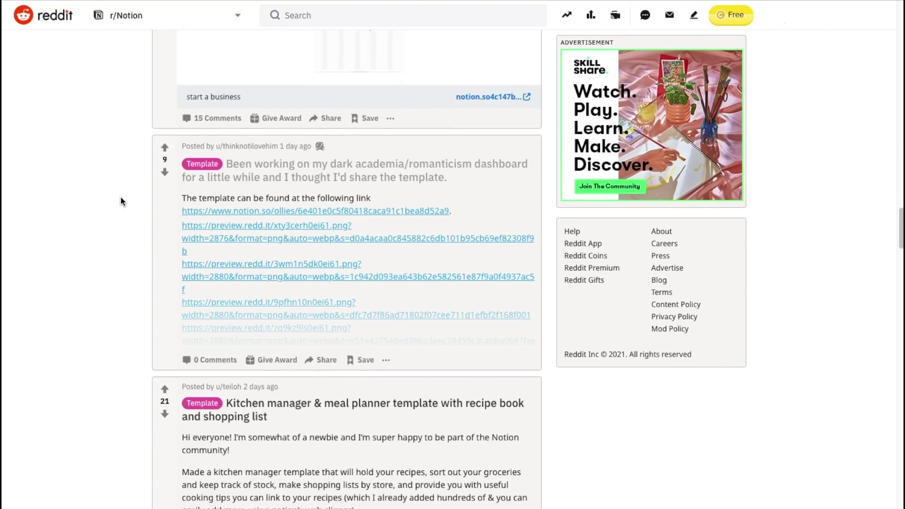
pyautogui.scroll(-8, 121, 202)
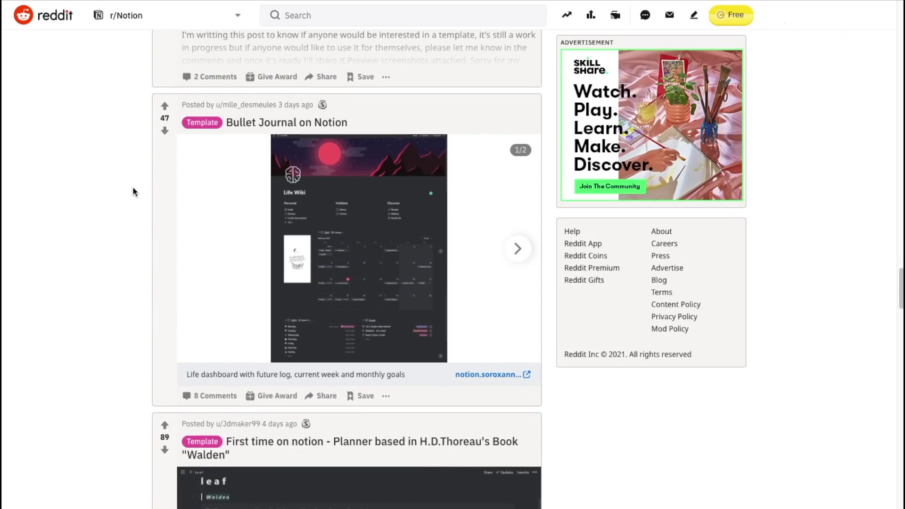
pyautogui.scroll(-1, 133, 191)
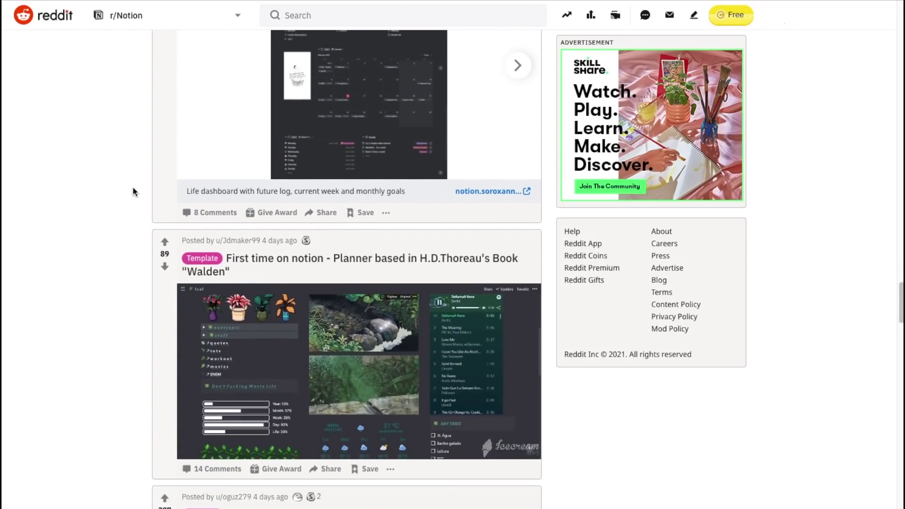
pyautogui.scroll(-1, 133, 191)
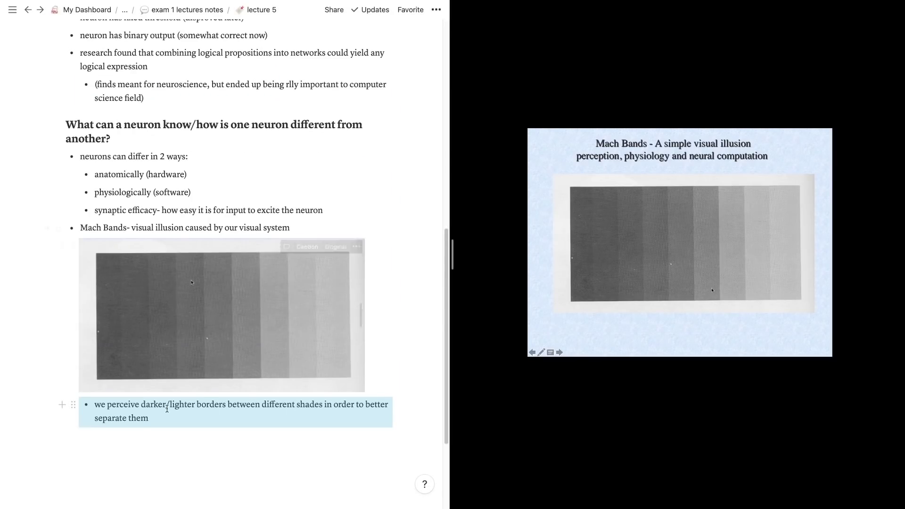
# - Shrink the Mach Bands image in the lecture 5 notes to a narrower width
pyautogui.scroll(-2, 183, 357)
pyautogui.click(183, 358)
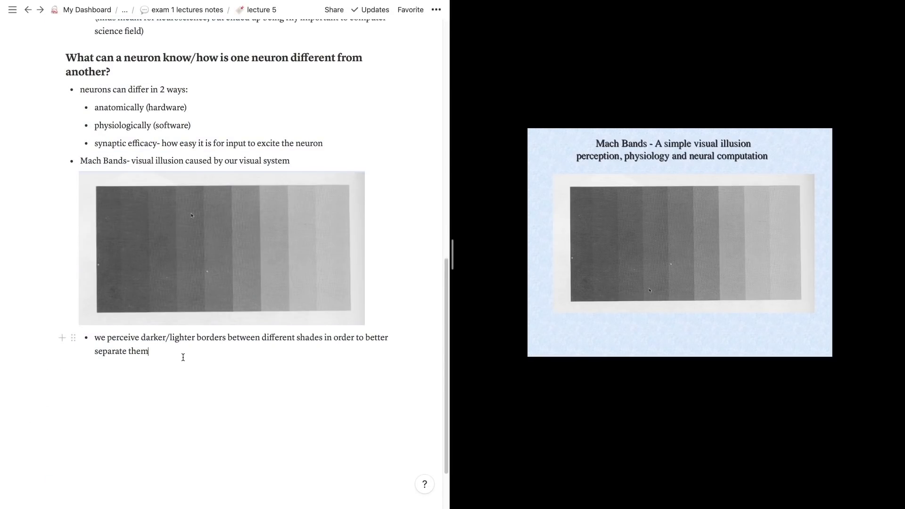
pyautogui.moveTo(358, 248); pyautogui.dragTo(297, 243)
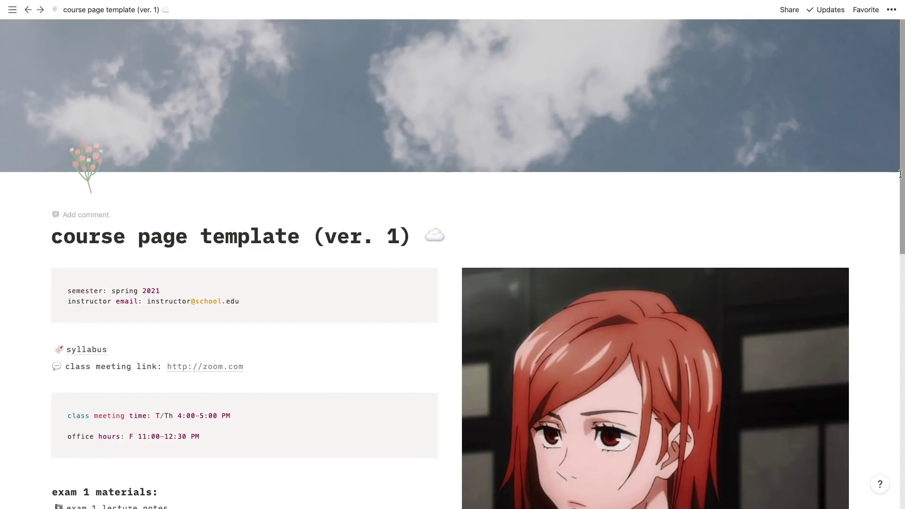
# - In the syllabus subpage, insert a test /page sub-page block, then delete it and the empty line
pyautogui.moveTo(903, 170); pyautogui.dragTo(904, 351)
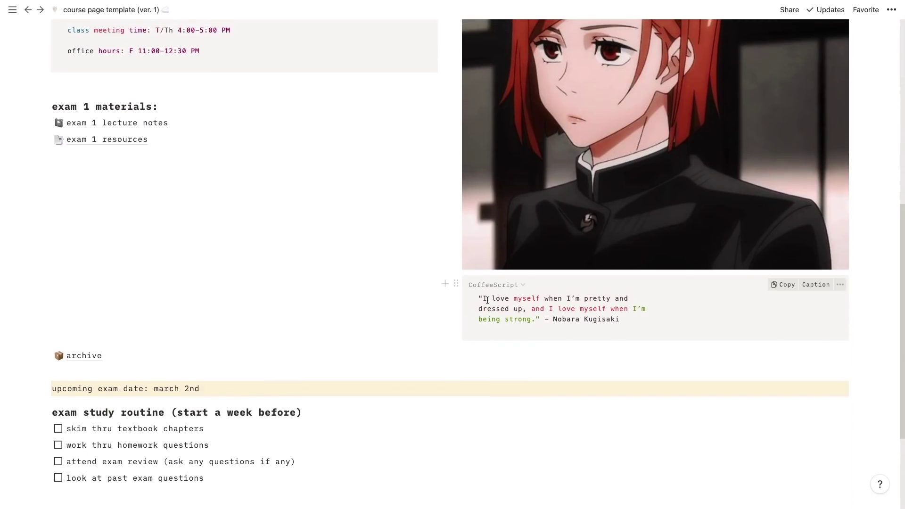
pyautogui.scroll(8, 197, 353)
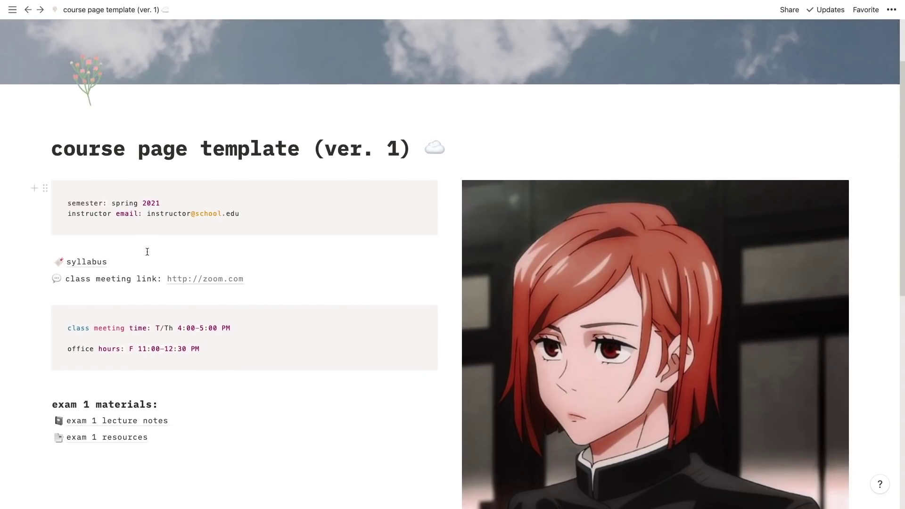
pyautogui.click(111, 263)
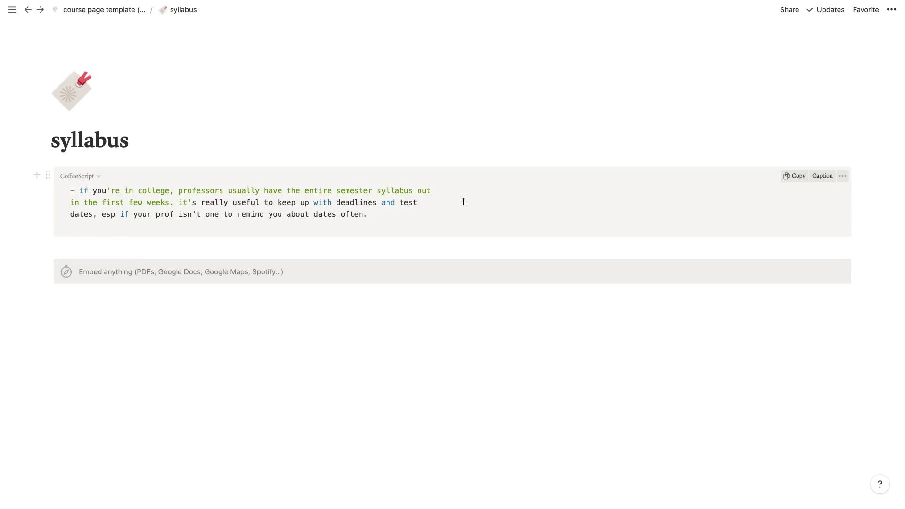
pyautogui.write('/page')
pyautogui.press('Return')
pyautogui.moveTo(93, 317); pyautogui.dragTo(78, 295)
pyautogui.press('BackSpace')
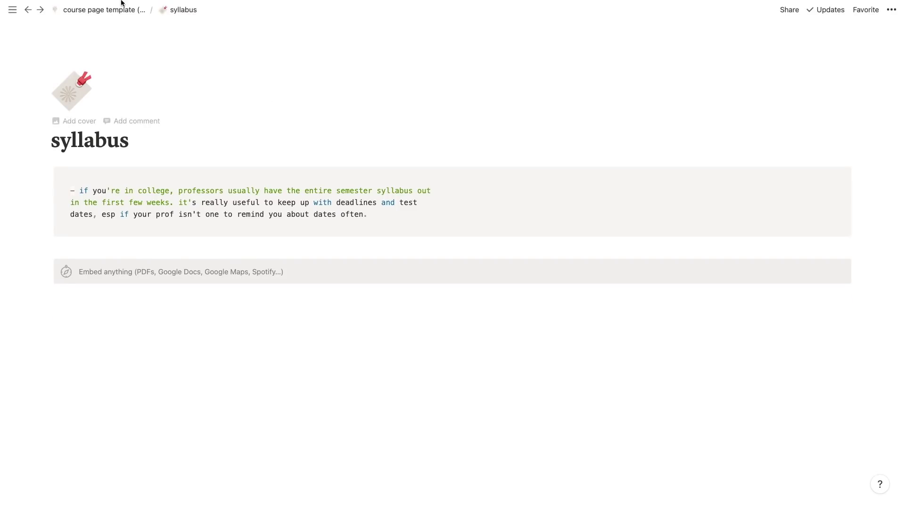
# - Back on the course page template, replace the old office hours time with M/W 1:30-3 PM
pyautogui.click(121, 9)
pyautogui.scroll(-2, 220, 289)
pyautogui.moveTo(168, 284); pyautogui.dragTo(262, 283)
pyautogui.click(263, 284)
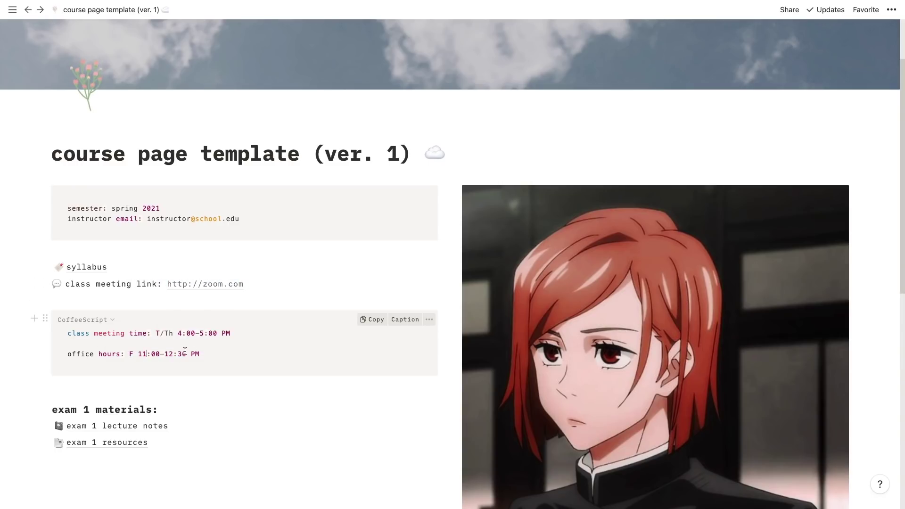
pyautogui.moveTo(201, 353); pyautogui.dragTo(135, 354)
pyautogui.press('BackSpace')
pyautogui.press('BackSpace')
pyautogui.write('M')
pyautogui.scroll(-3, 198, 395)
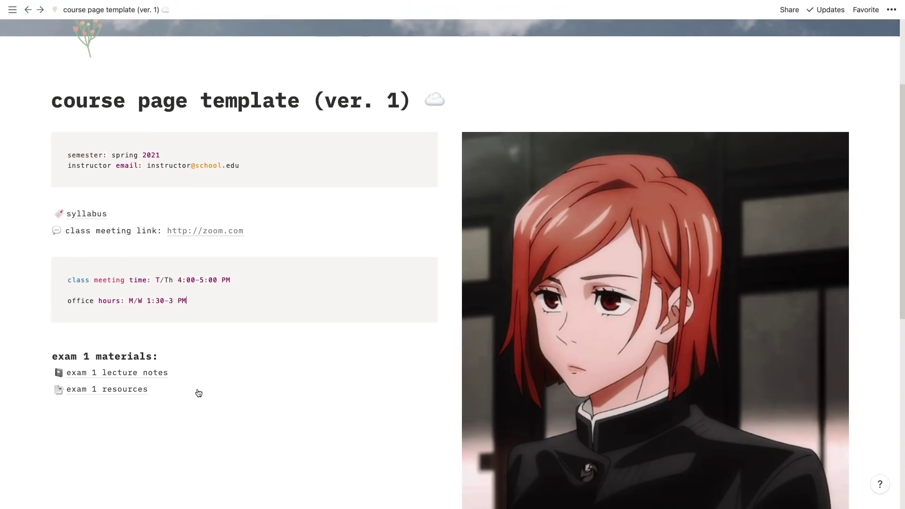
# - In exam 1 lecture notes, try a 'lecture 1' heading, then delete the stray text and sample notes
pyautogui.click(195, 301)
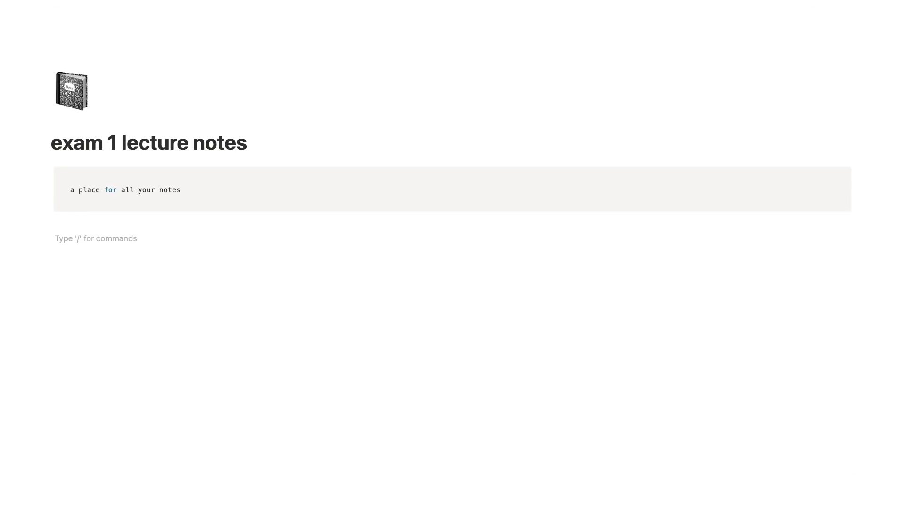
pyautogui.write('lecture 1 /h2')
pyautogui.press('Return')
pyautogui.press('Return')
pyautogui.write('-')
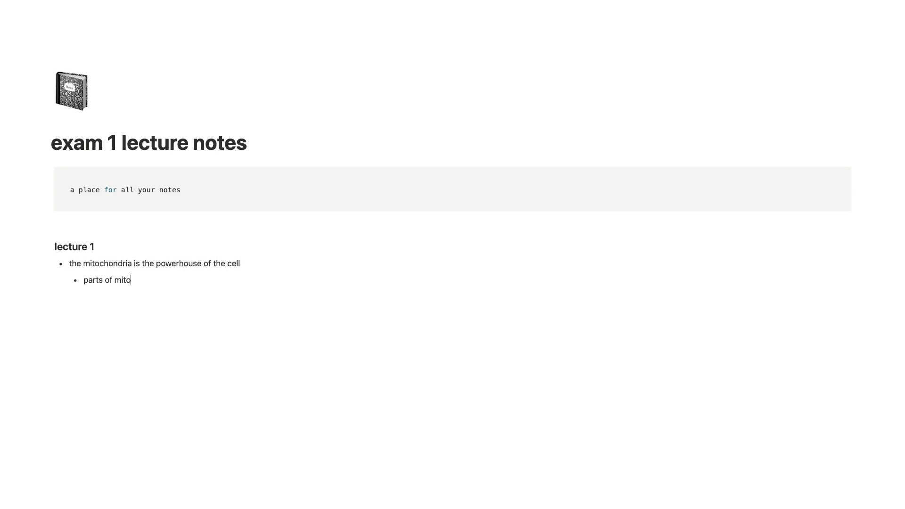
pyautogui.press('Escape')
pyautogui.click(77, 295)
pyautogui.press('Delete')
pyautogui.moveTo(50, 264); pyautogui.dragTo(72, 237)
pyautogui.press('Delete')
# - Check the exam 1 resources and archive subpages to confirm the moved exam pages
pyautogui.click(106, 10)
pyautogui.click(180, 309)
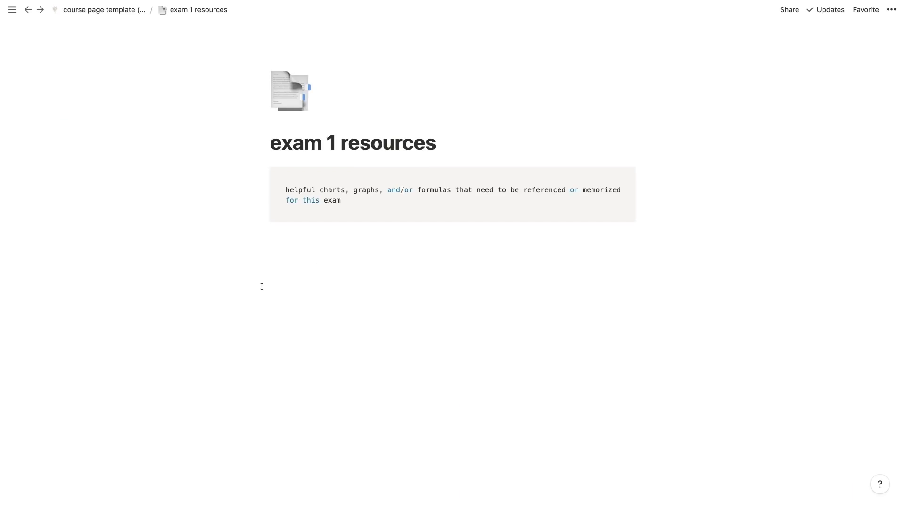
pyautogui.click(122, 10)
pyautogui.scroll(-7, 146, 289)
pyautogui.click(87, 277)
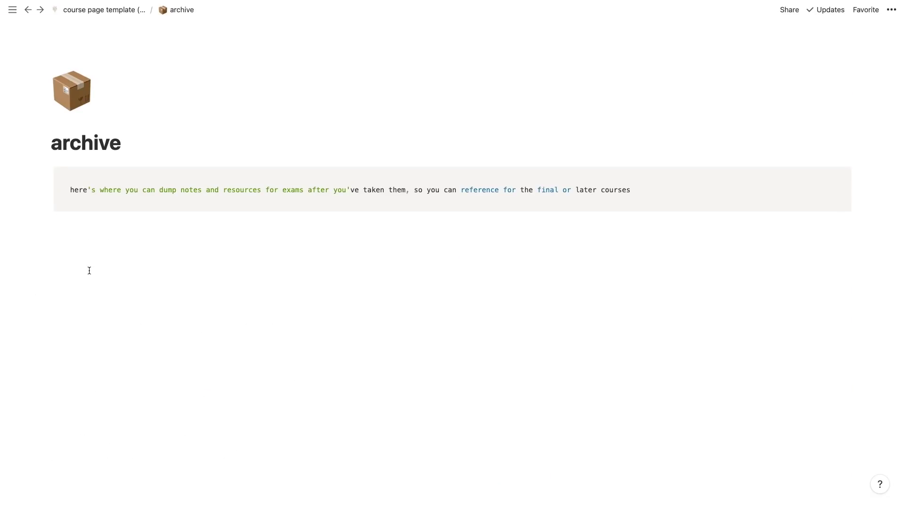
pyautogui.click(144, 10)
pyautogui.scroll(-5, 103, 289)
pyautogui.moveTo(170, 138); pyautogui.dragTo(85, 372)
pyautogui.click(85, 371)
pyautogui.click(104, 12)
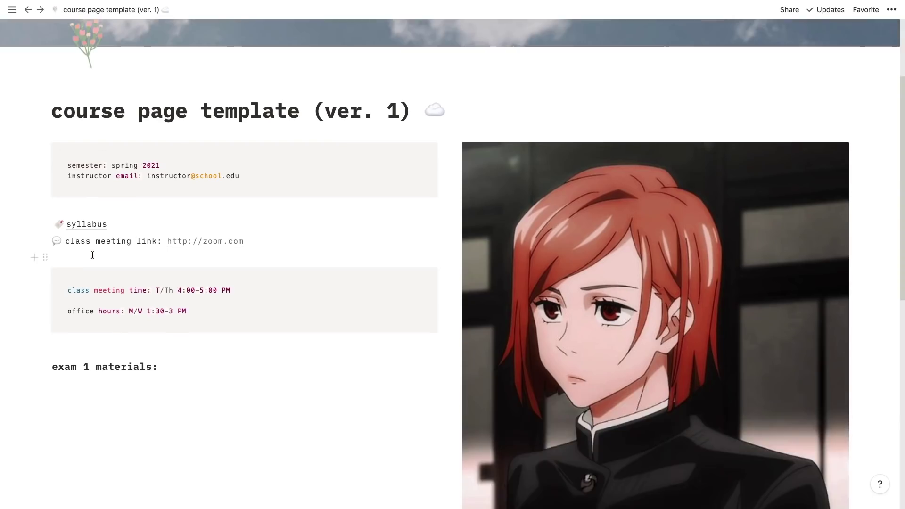
# - Uncheck the 'skim thru textbook chapters' to-do in the exam study routine
pyautogui.scroll(-10, 91, 254)
pyautogui.moveTo(46, 314); pyautogui.dragTo(70, 118)
pyautogui.scroll(-3, 94, 221)
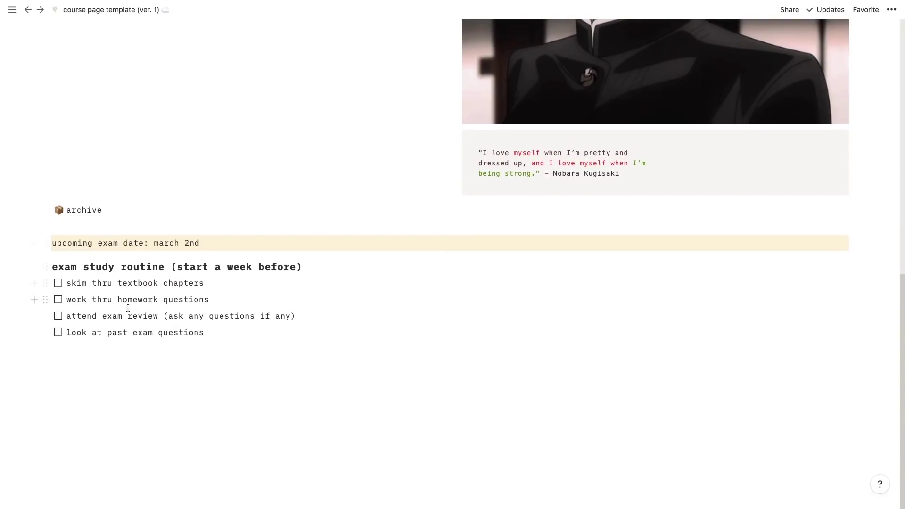
pyautogui.moveTo(58, 283)
pyautogui.mouseDown()
pyautogui.moveTo(61, 297)
pyautogui.moveTo(101, 329)
pyautogui.moveTo(58, 286)
pyautogui.mouseUp()
pyautogui.click(59, 286)
# - Add the to-do 'email prof any last questions 2 days before exam' with a nested sub-bullet
pyautogui.click(224, 334)
pyautogui.press('Return')
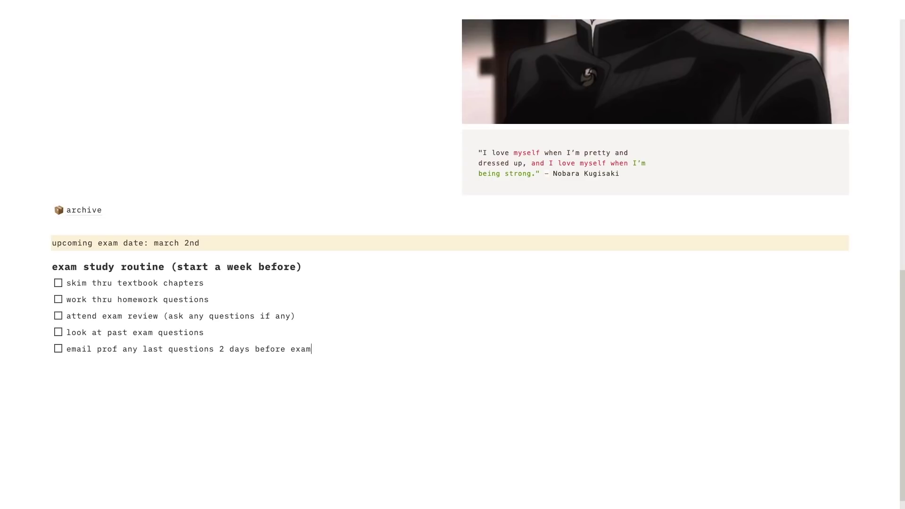
pyautogui.click(249, 375)
pyautogui.click(318, 350)
pyautogui.press('Return')
pyautogui.press('Tab')
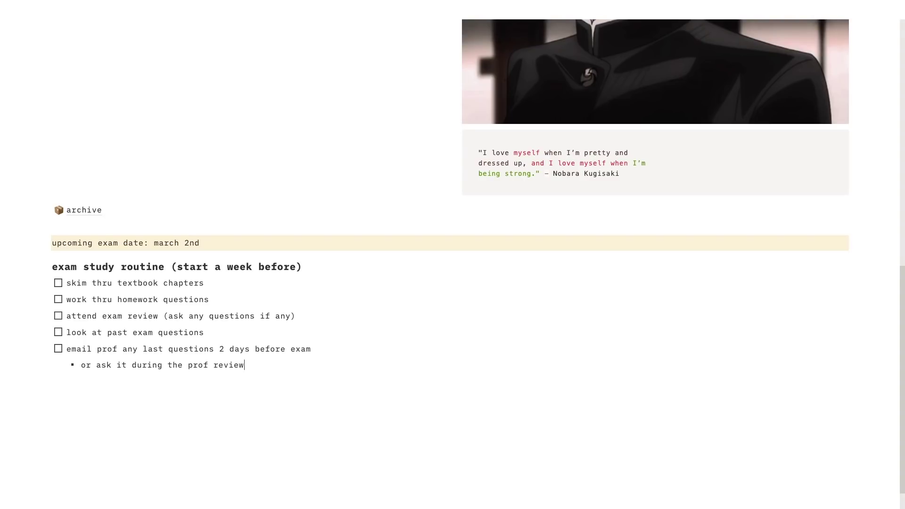
pyautogui.press('Escape')
pyautogui.press('Escape')
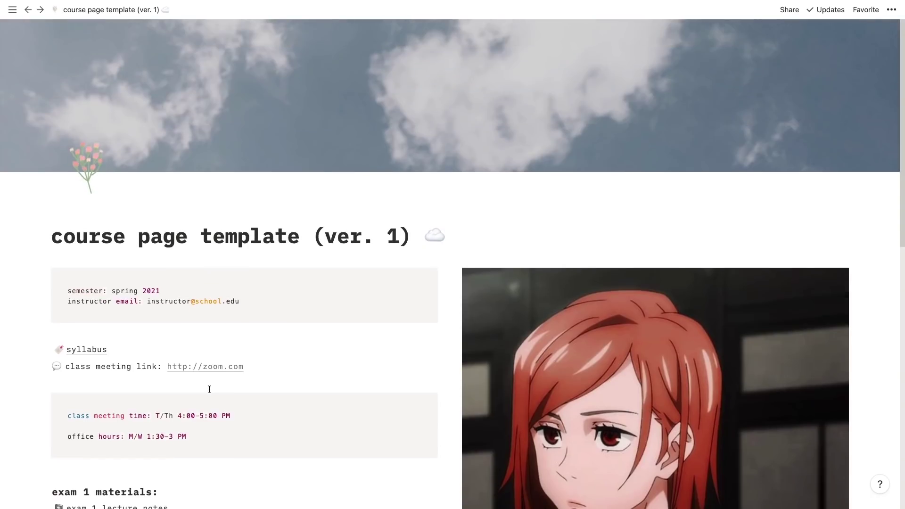